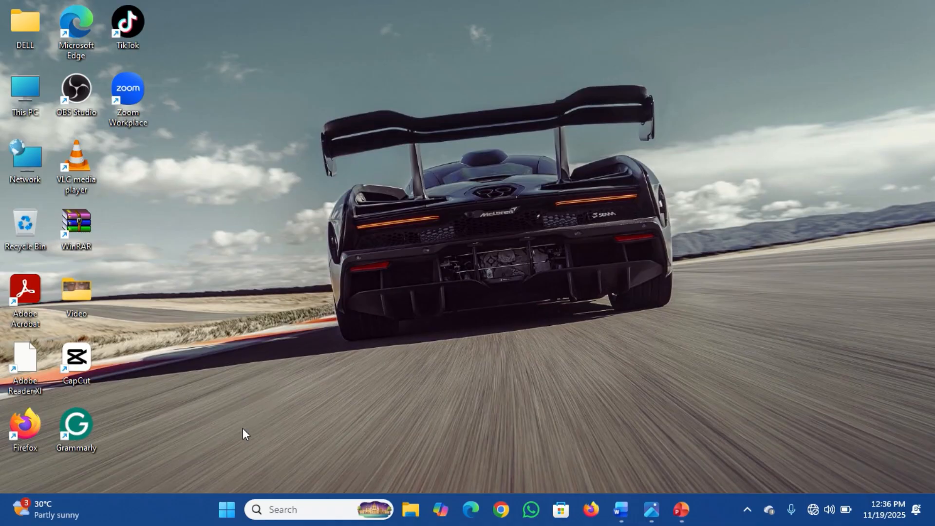
Step: Launch Excel and open the GreenLeaf_Bakery_Financial_Model workbook from the recent files
left_click(227, 509)
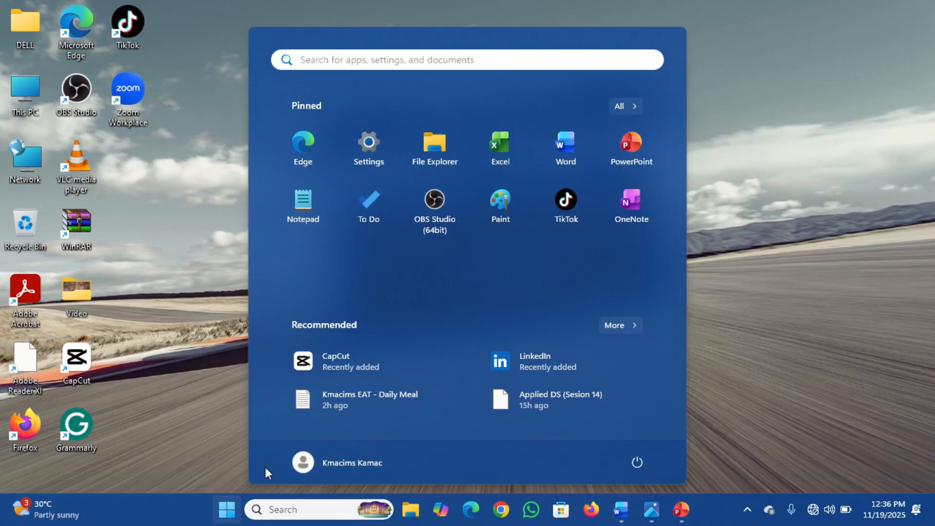
left_click(500, 145)
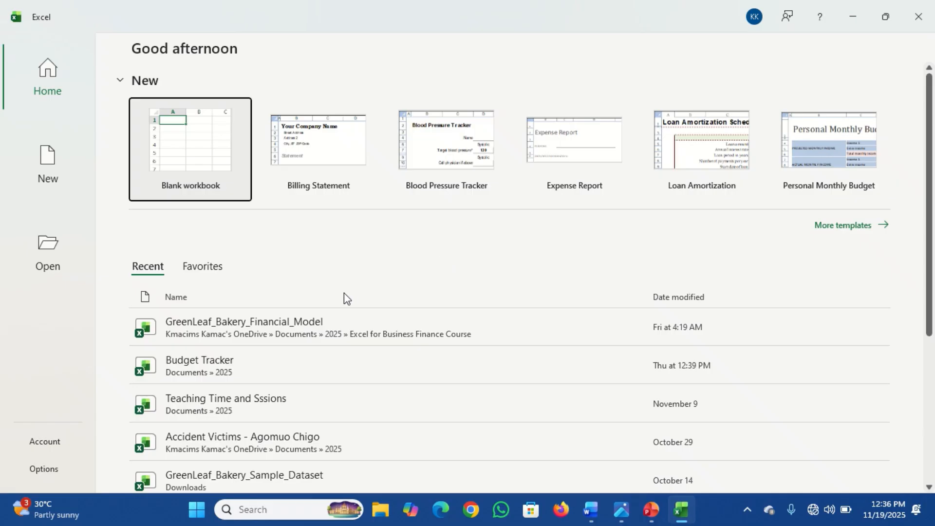
left_click(248, 322)
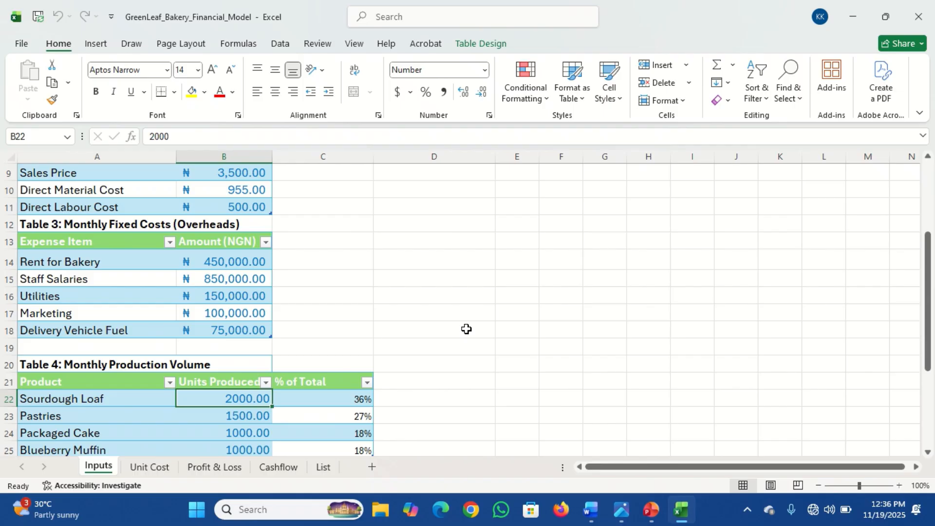
Step: Add a new worksheet, move it to the end of the sheet tabs, and rename it Breakeven
left_click(372, 468)
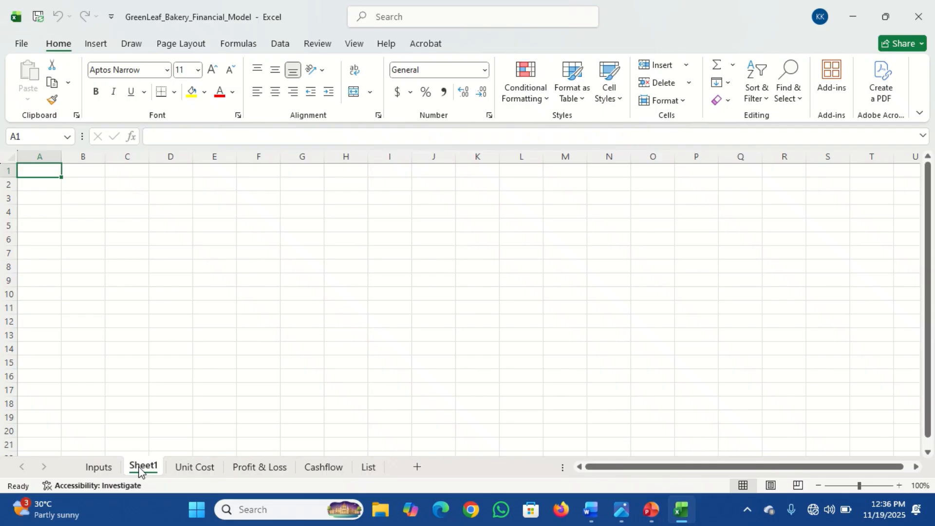
left_click_drag(139, 469, 412, 474)
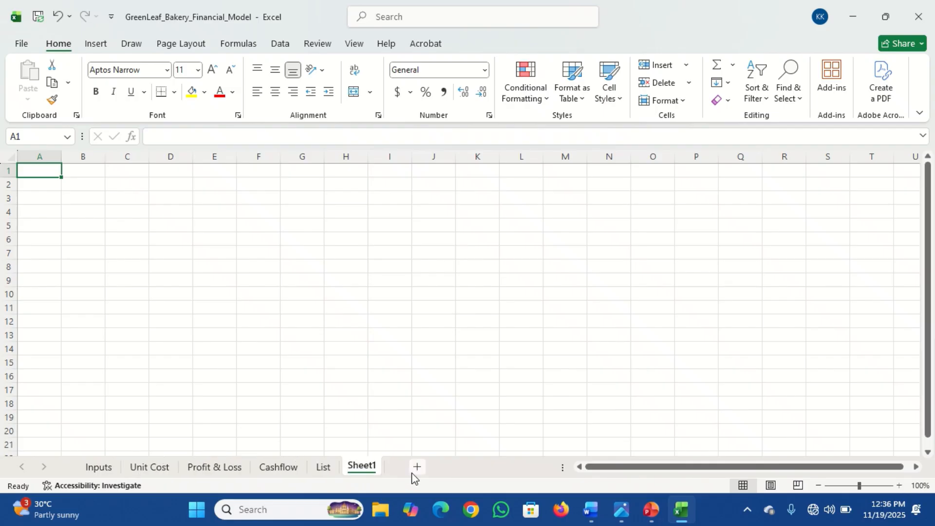
double_click(364, 466)
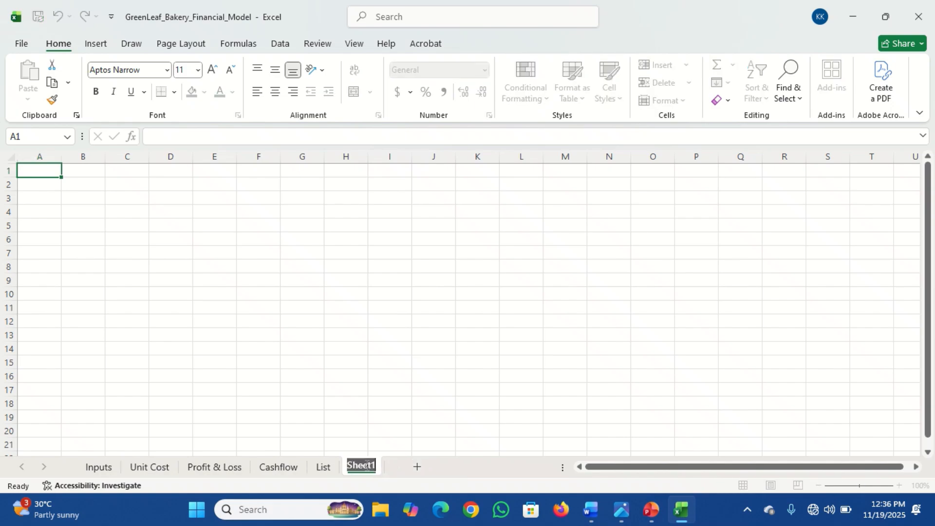
type("Bre")
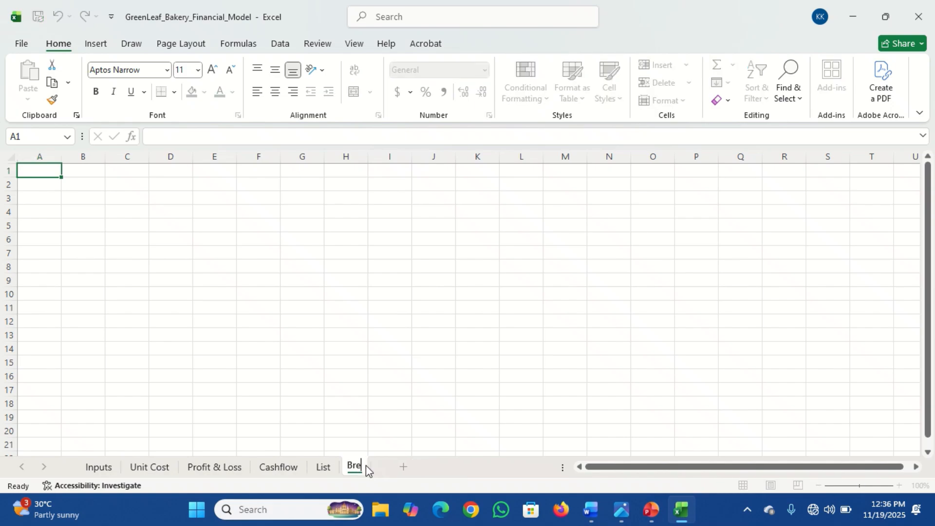
type("akeven")
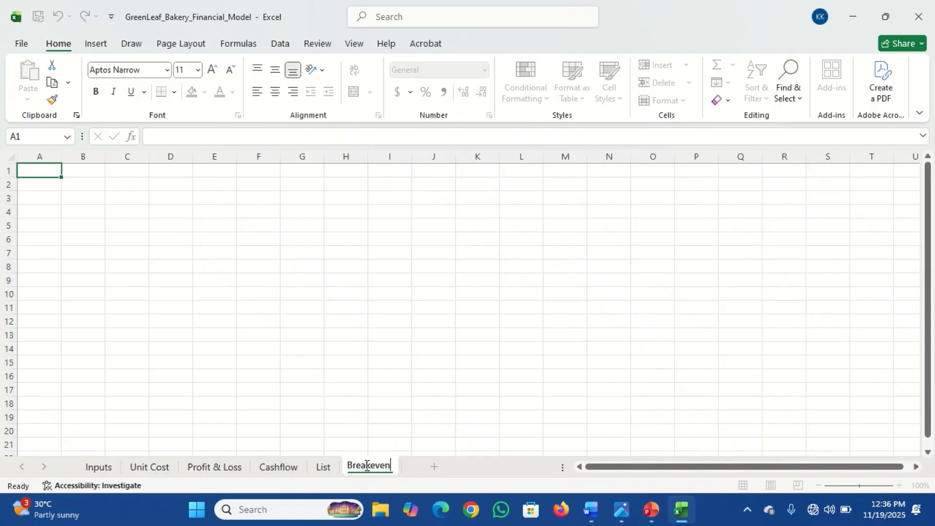
key("Return")
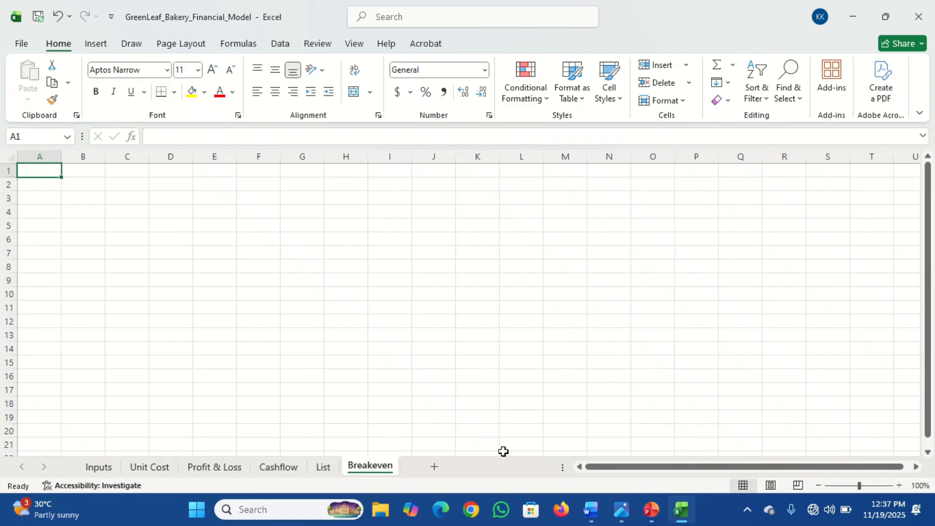
Step: View the Breakeven for Multiproduct Table reference image in the photo viewer before returning to the workbook
mouse_move(621, 510)
left_click(560, 451)
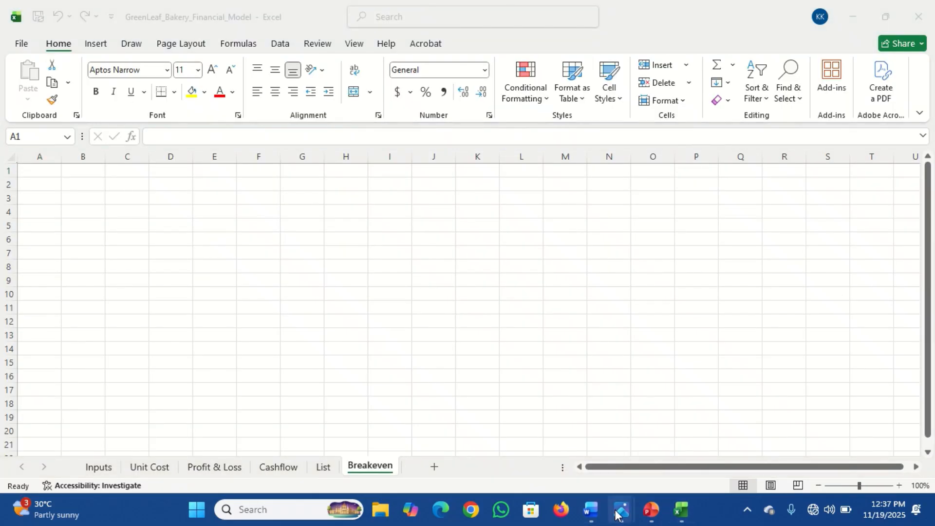
mouse_move(621, 510)
mouse_move(566, 454)
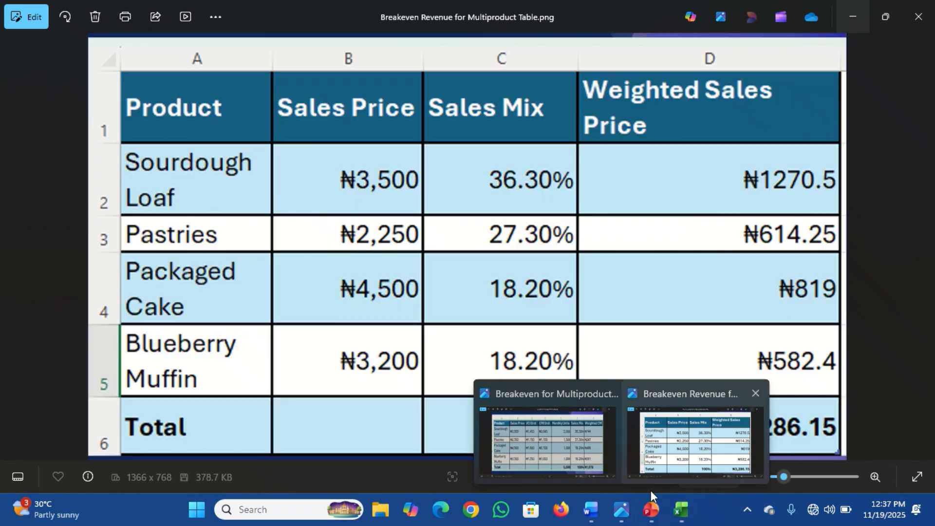
left_click(680, 510)
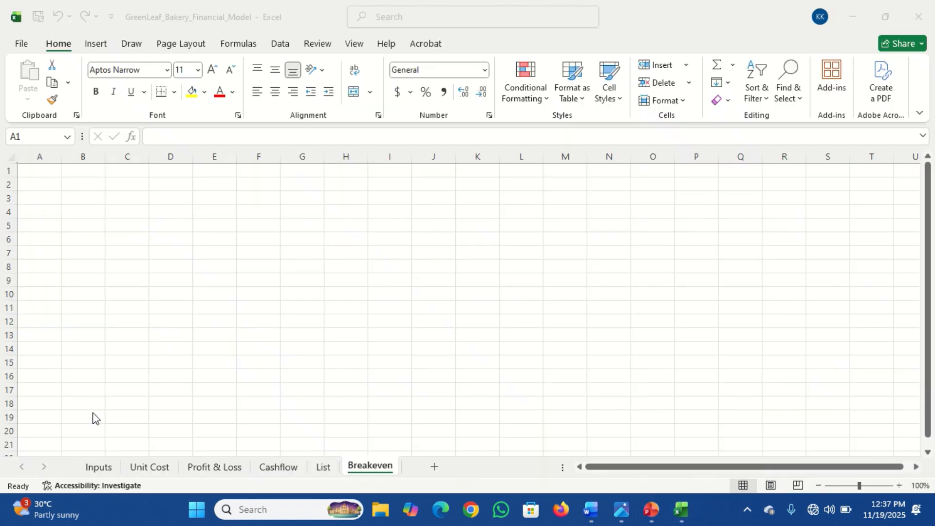
Step: Copy the Monthly Production Volume table (Product, Units Produced, % of Total) from the Inputs sheet
left_click(99, 467)
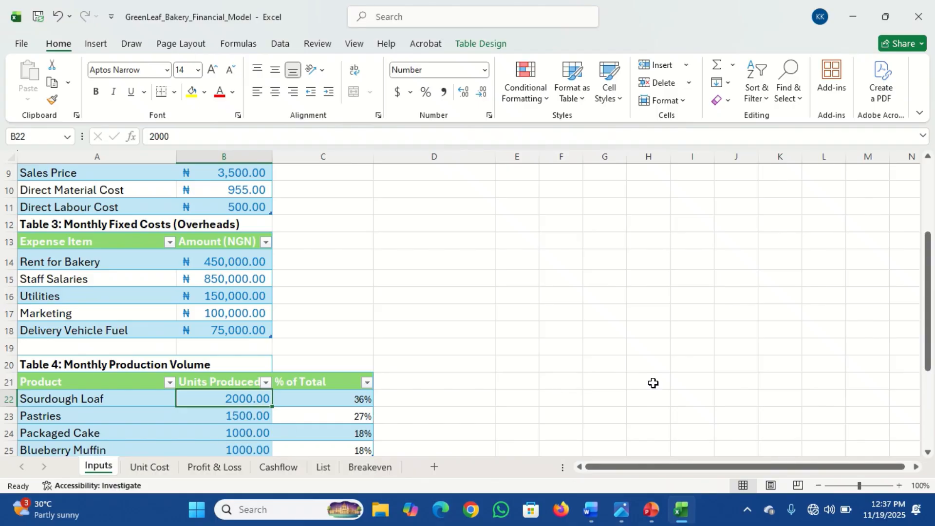
left_click_drag(930, 310, 932, 345)
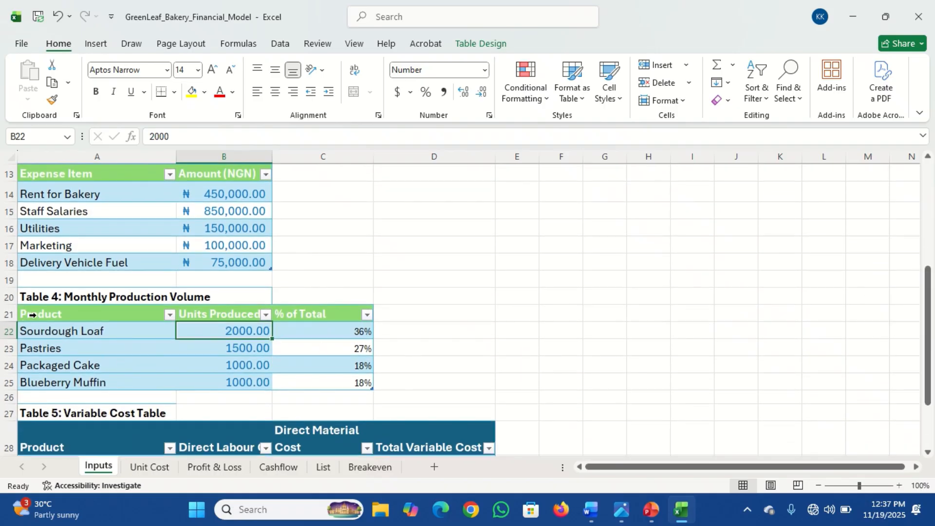
left_click_drag(32, 315, 192, 390)
key("ctrl+c")
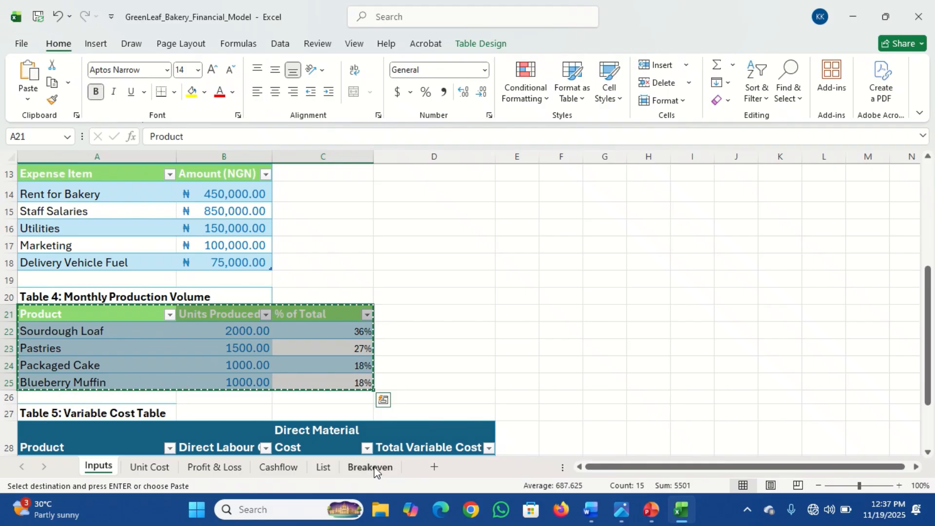
Step: Paste the copied table into cell A1 of the Breakeven sheet, keeping the source column widths
left_click(374, 467)
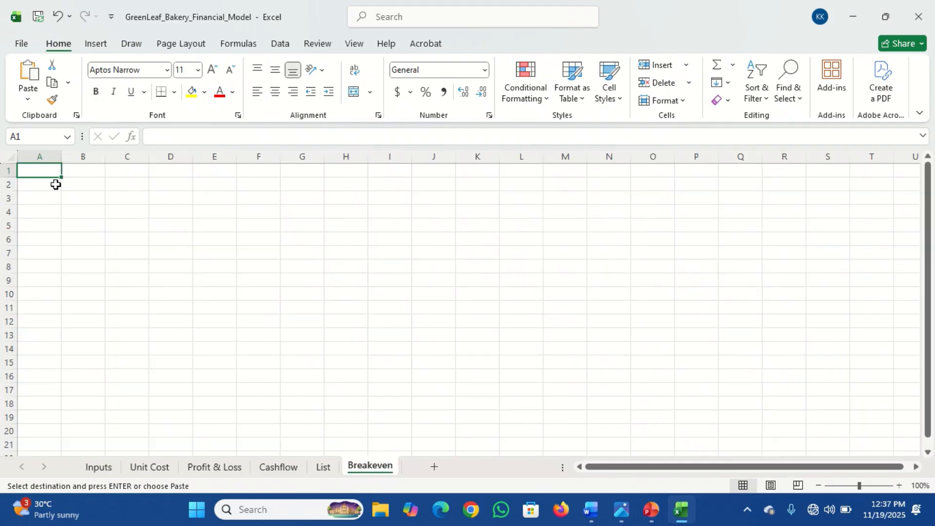
key("ctrl+v")
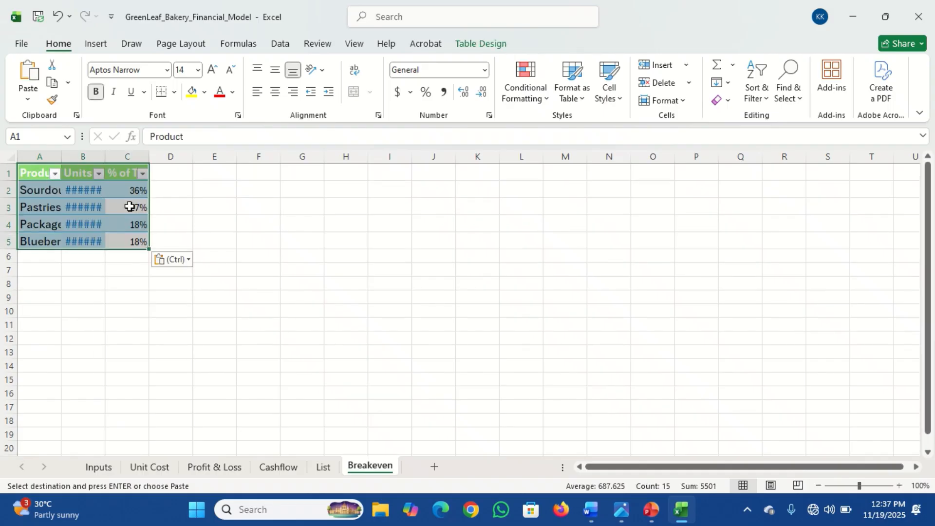
left_click(187, 270)
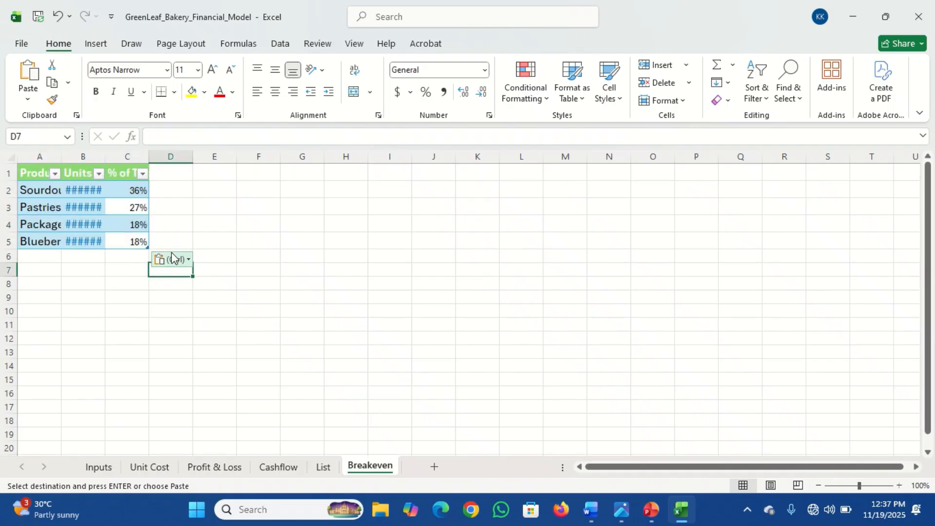
left_click(181, 260)
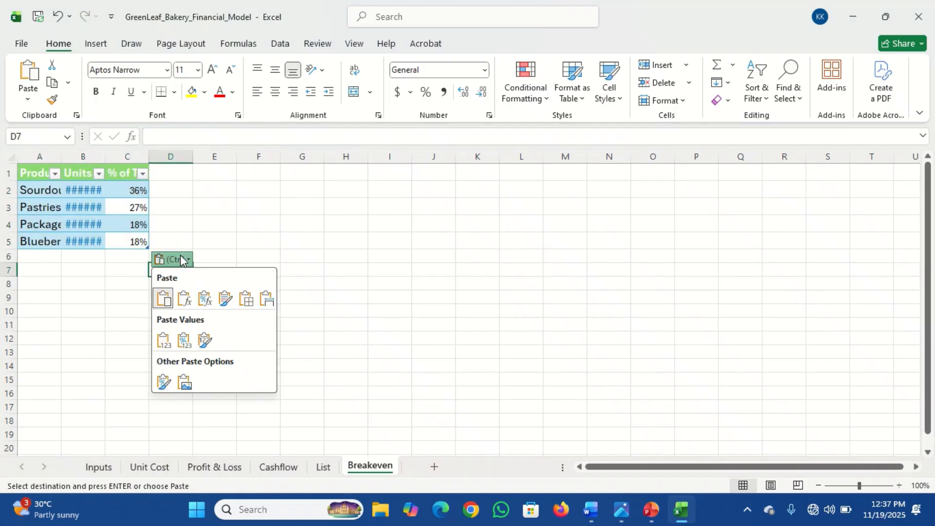
left_click(267, 299)
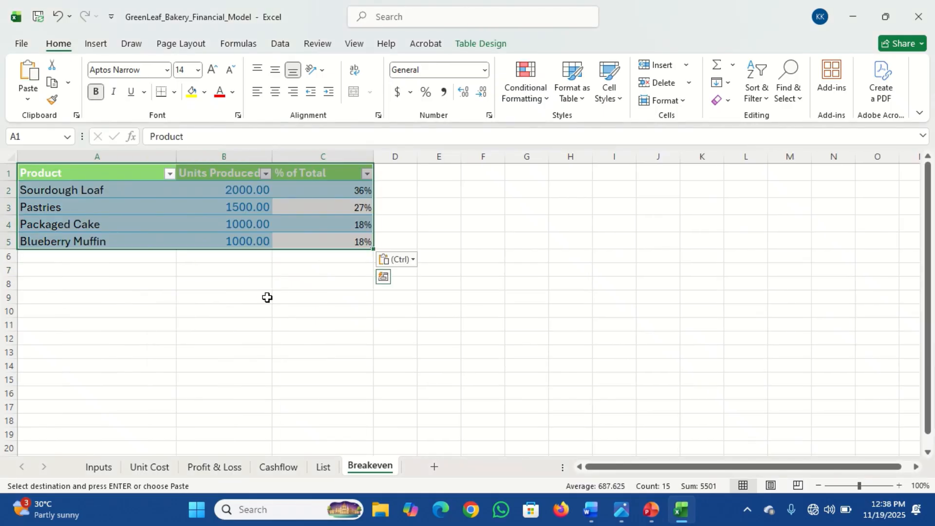
Step: Convert the pasted table on the Breakeven sheet to a normal range
left_click(209, 193)
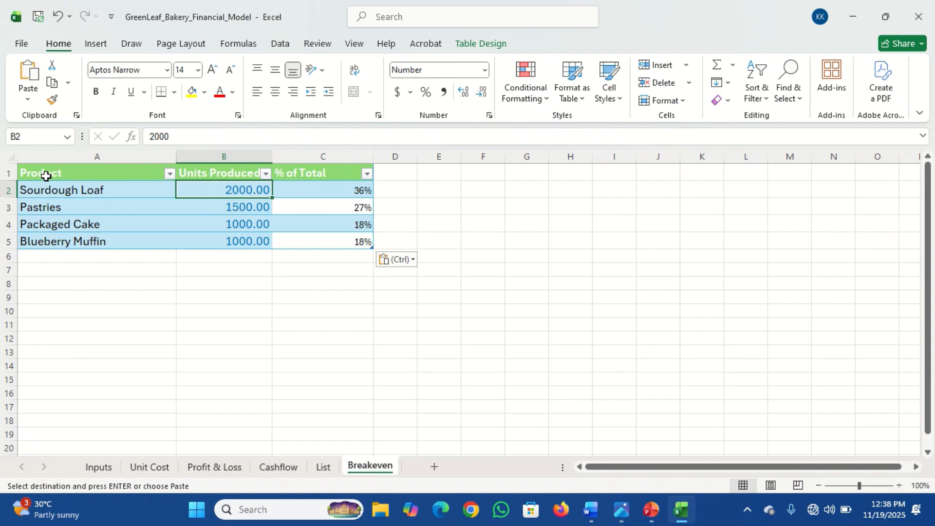
left_click_drag(46, 176, 316, 238)
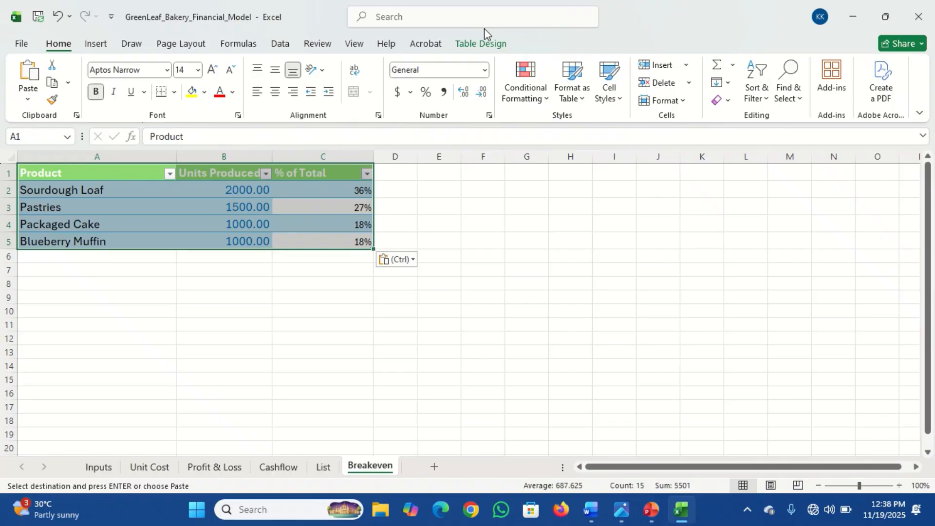
left_click(478, 39)
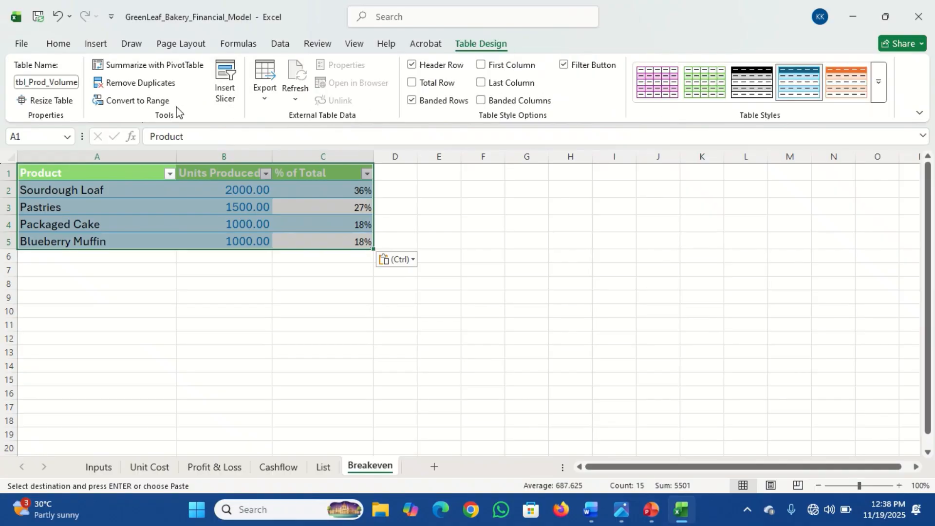
left_click(155, 105)
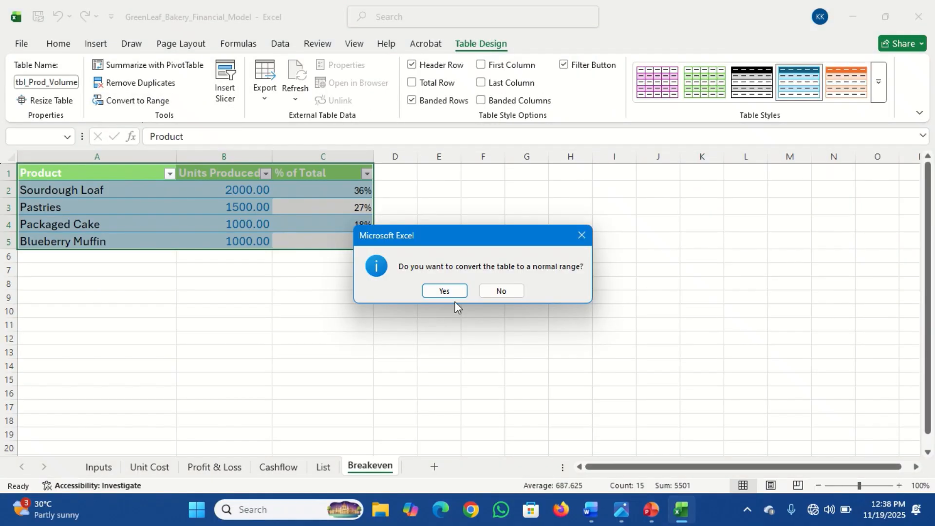
left_click(445, 291)
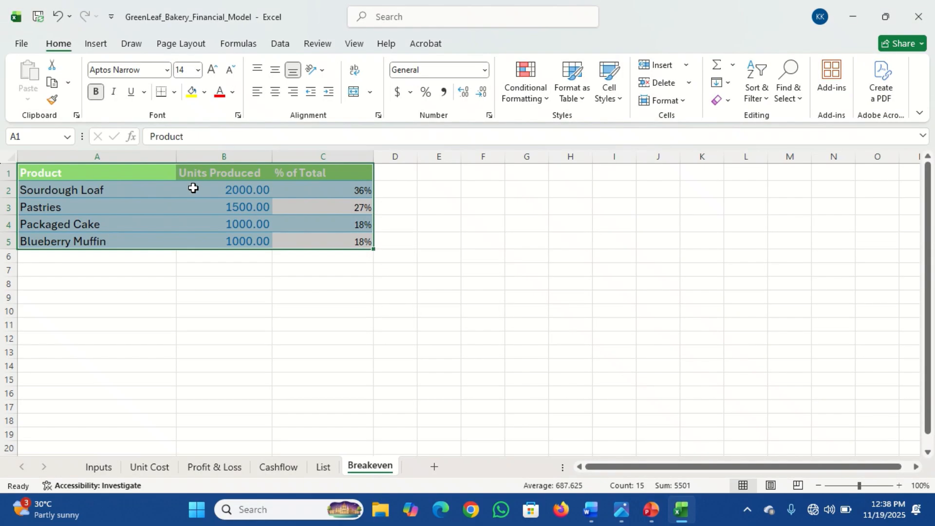
Step: Narrow column A to fit the product names
left_click(136, 178)
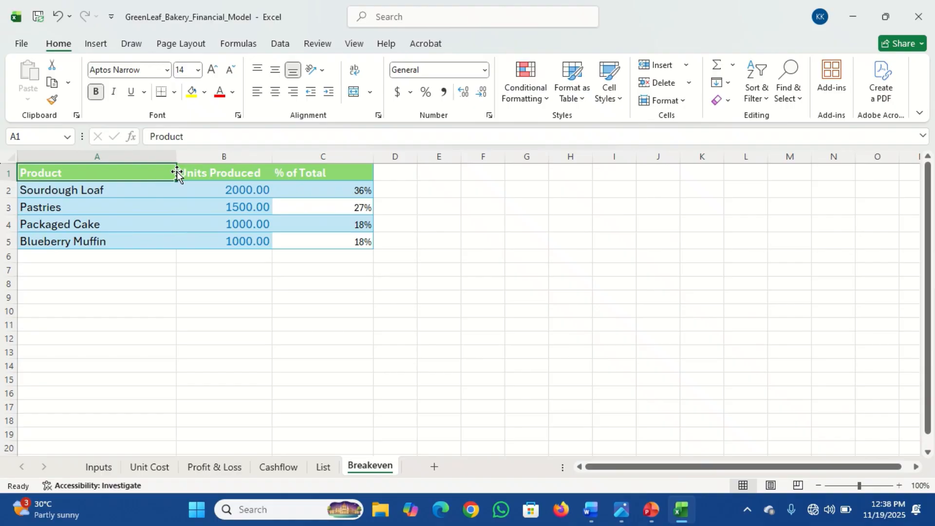
left_click_drag(176, 153, 123, 166)
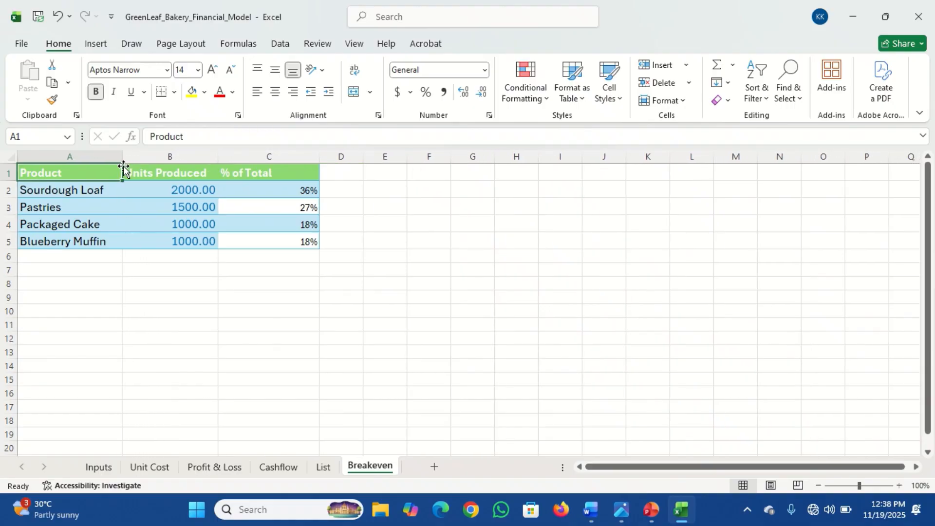
Step: Insert a new column before Units Produced and give it the header Sales Price
left_click(150, 173)
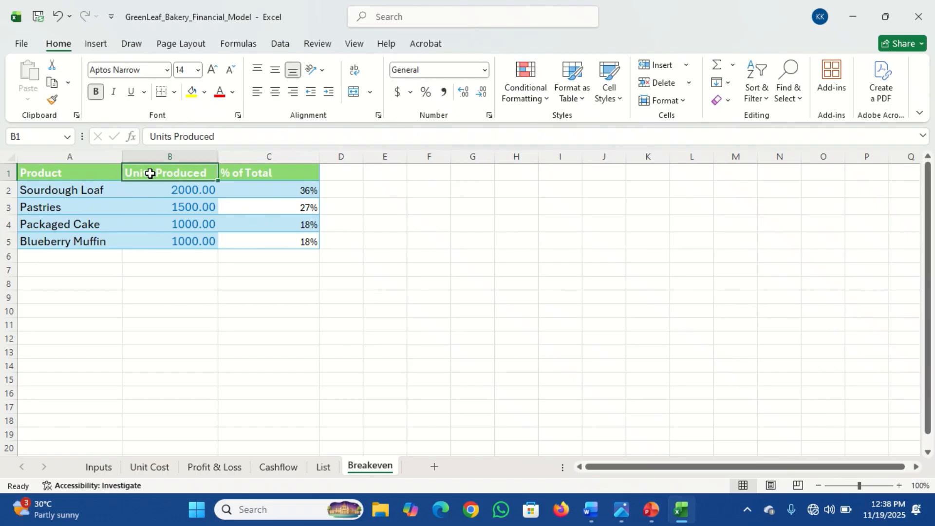
left_click(687, 67)
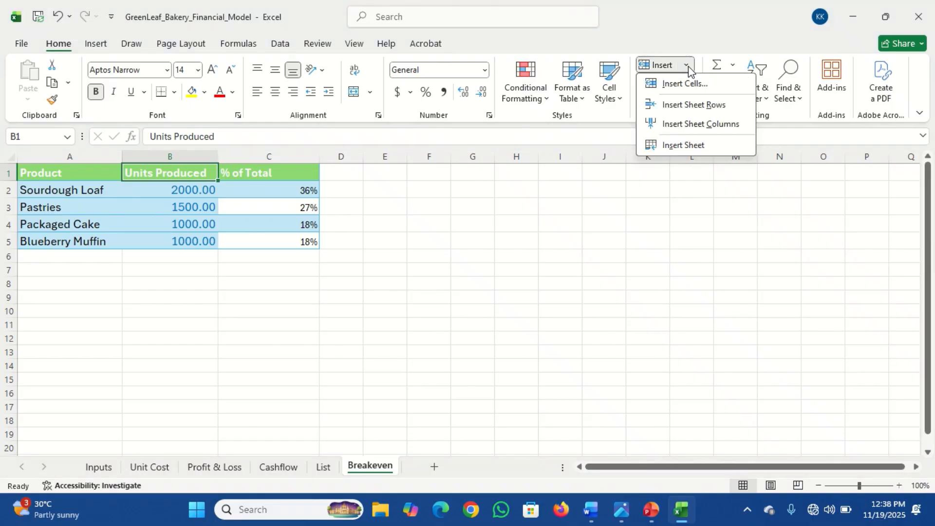
left_click(701, 124)
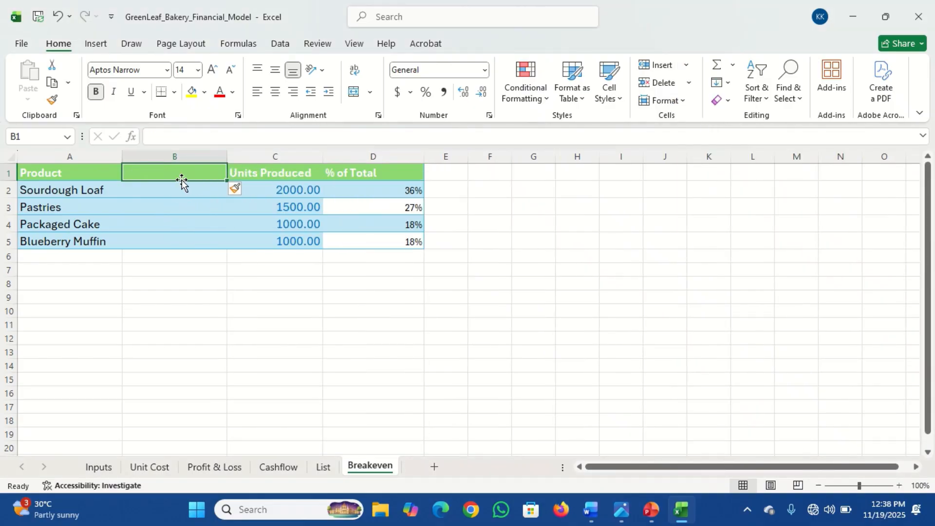
type("Sale")
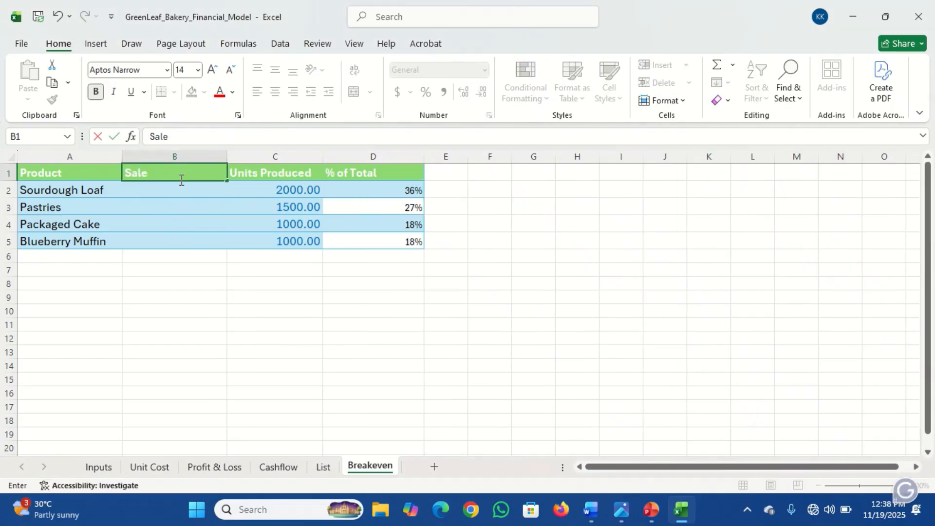
type("s Price")
key("Return")
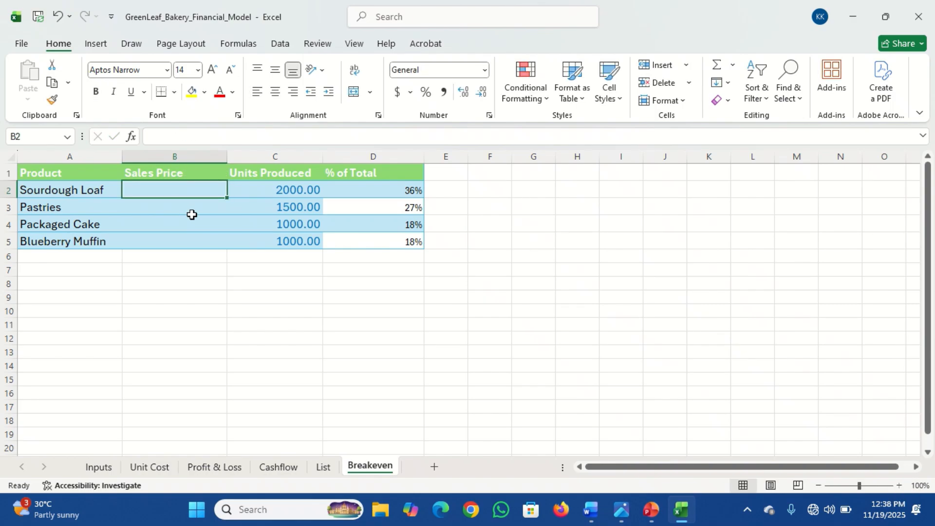
Step: Enter 3500 as the Sourdough Loaf sales price and narrow the Sales Price column
type("3500")
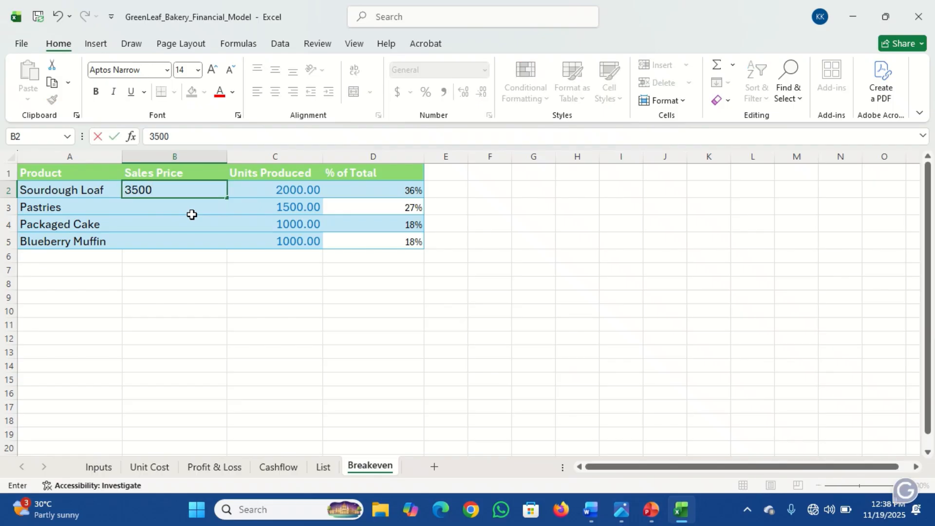
key("Return")
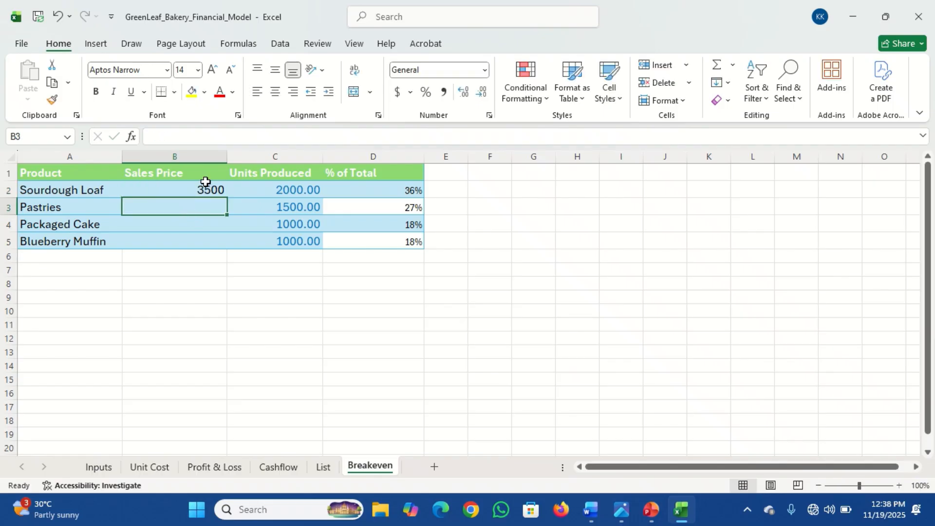
left_click_drag(226, 156, 195, 156)
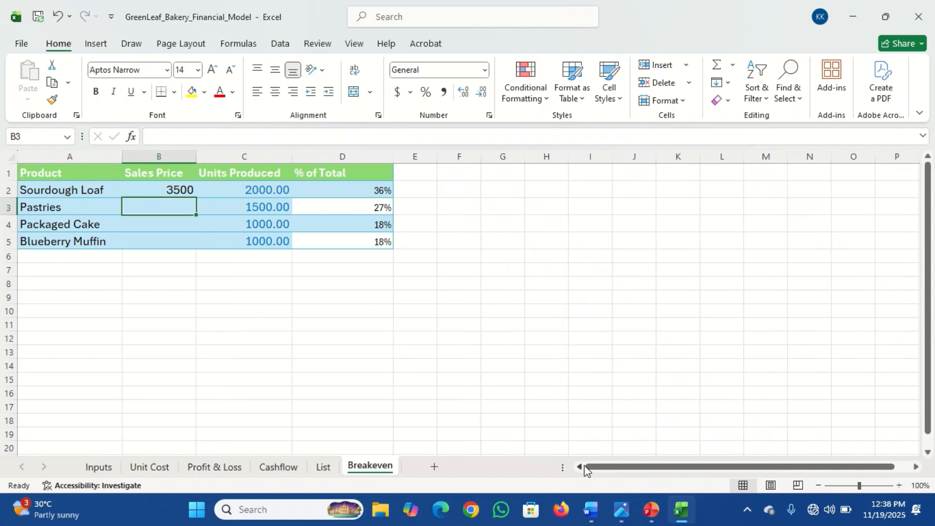
Step: Enter sales prices of 2250, 4500 and 3200 for Pastries, Packaged Cake and Blueberry Muffin
mouse_move(622, 521)
mouse_move(574, 463)
type("2250")
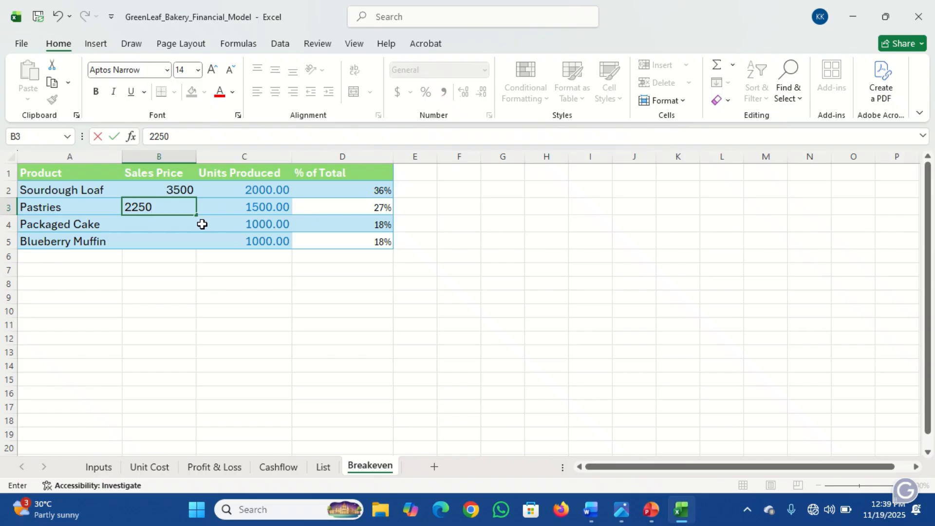
key("Return")
type("4500")
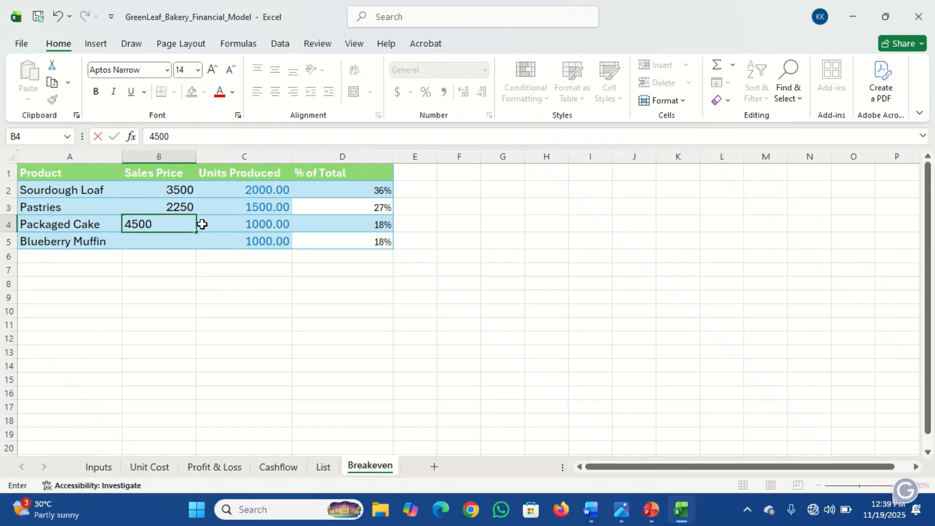
key("Return")
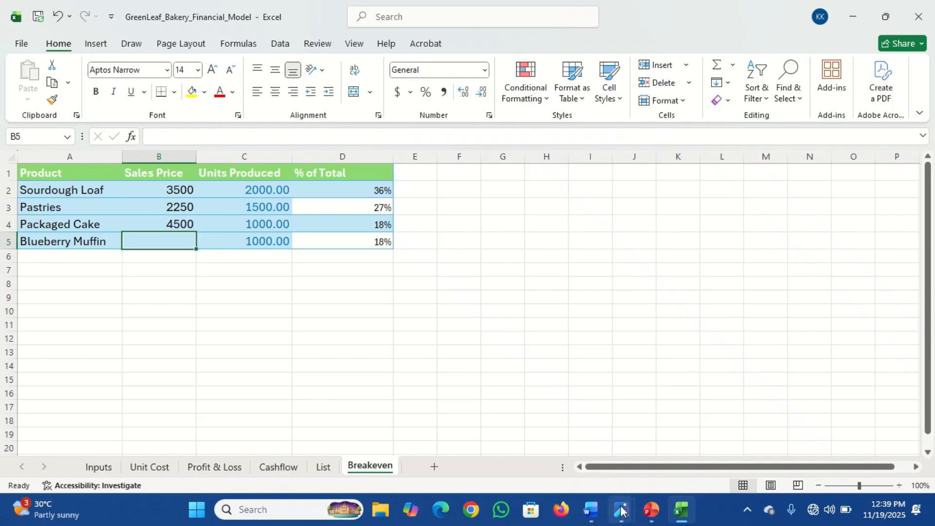
mouse_move(554, 435)
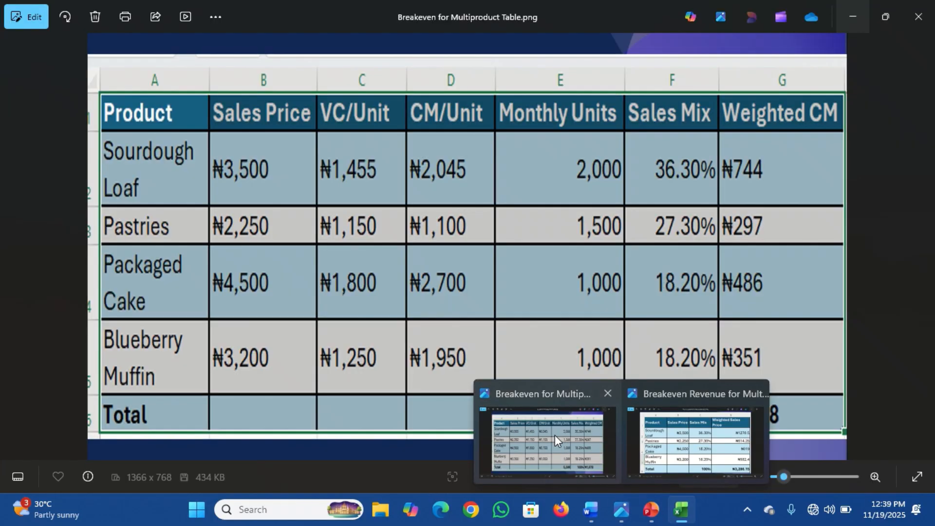
type("3200")
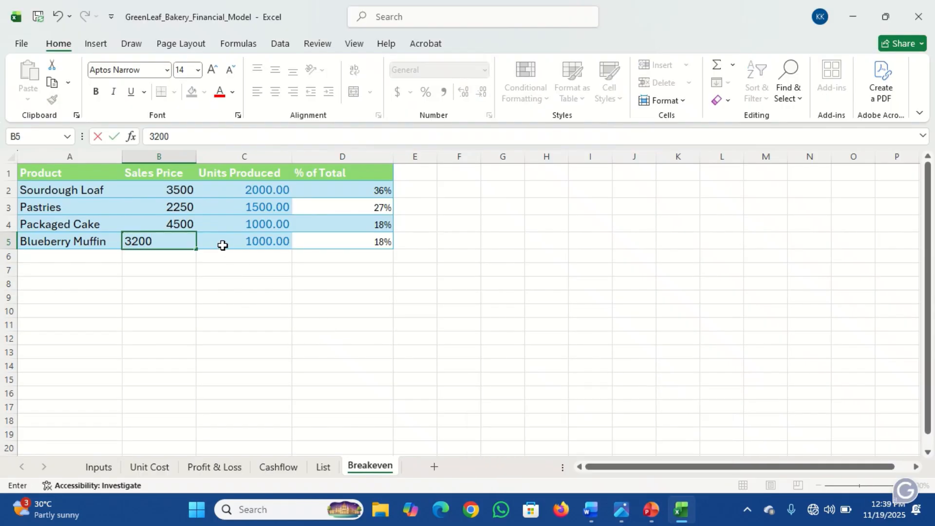
left_click(222, 245)
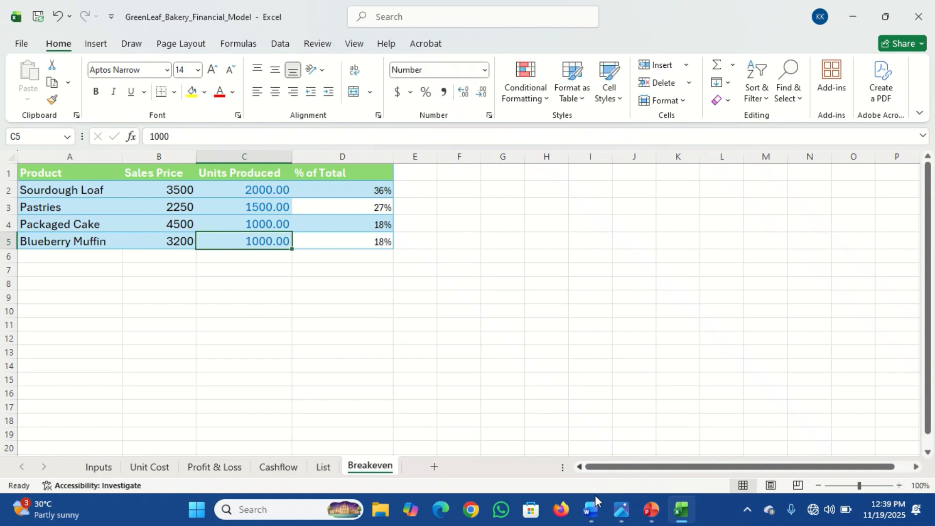
Step: Insert a new sheet column before Units Produced and narrow the Sales Price column
mouse_move(620, 516)
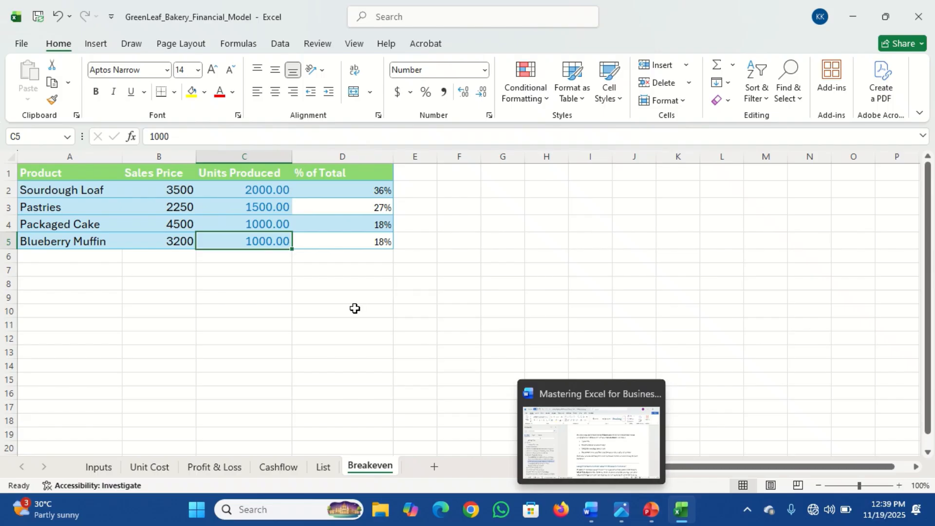
left_click(226, 171)
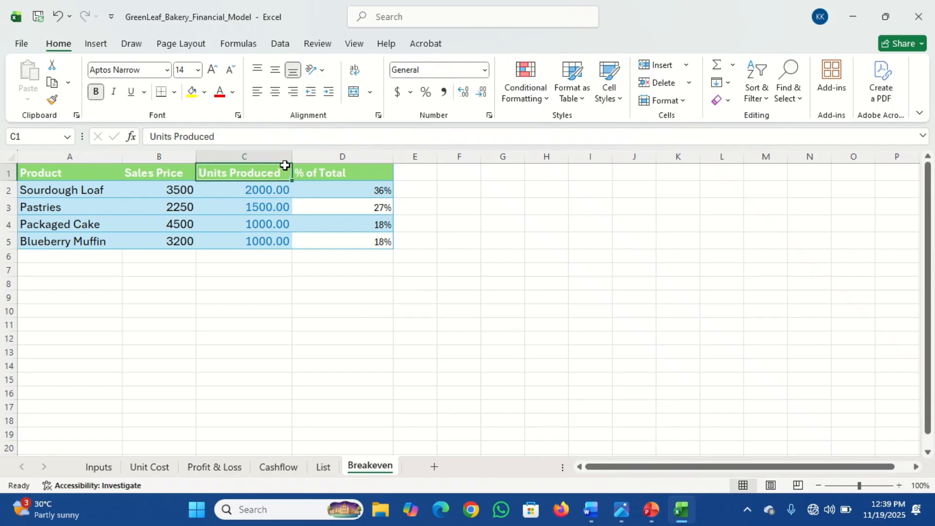
left_click(686, 68)
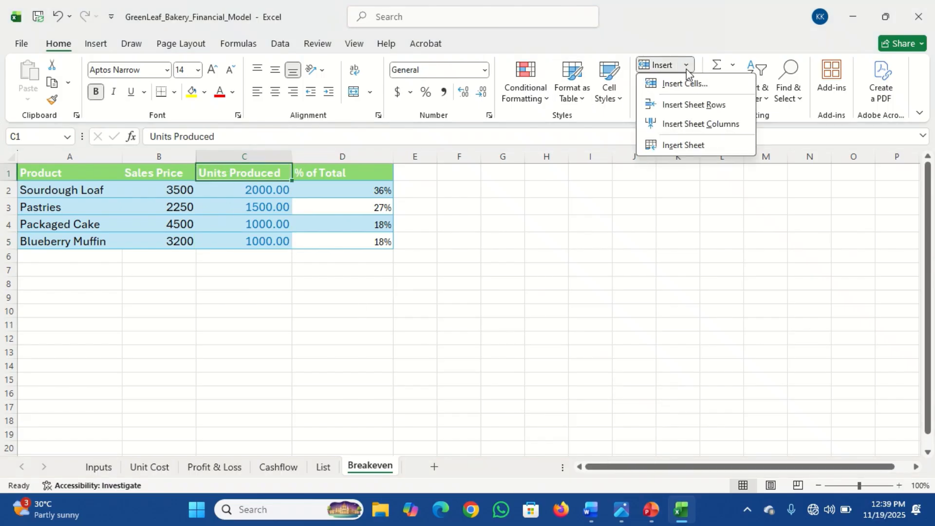
left_click(704, 125)
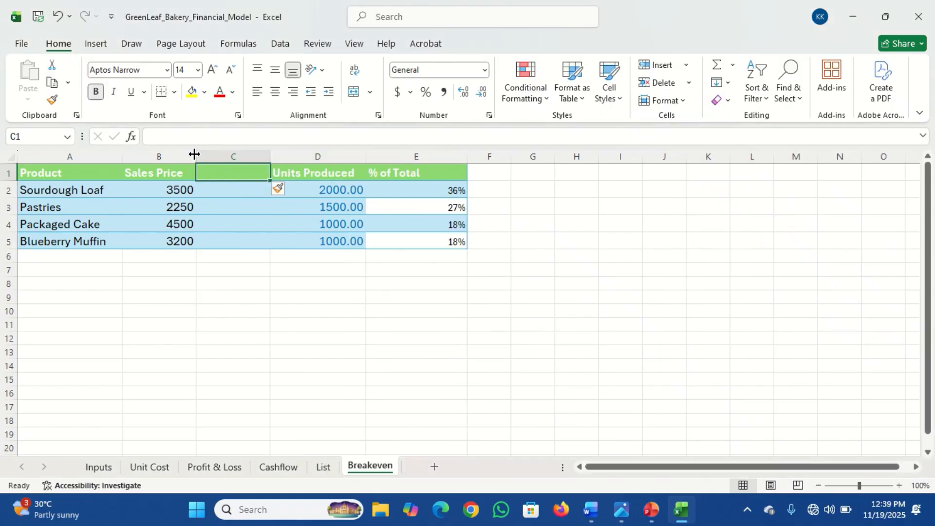
left_click_drag(194, 154, 179, 156)
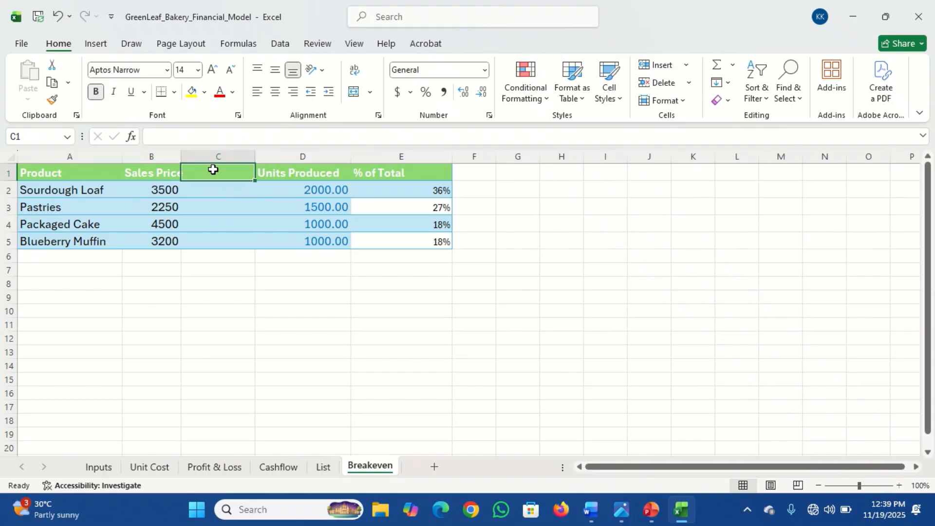
Step: Give the new column the header Variable Cost/ Unit and narrow the Sales Price and Variable Cost columns
type("V")
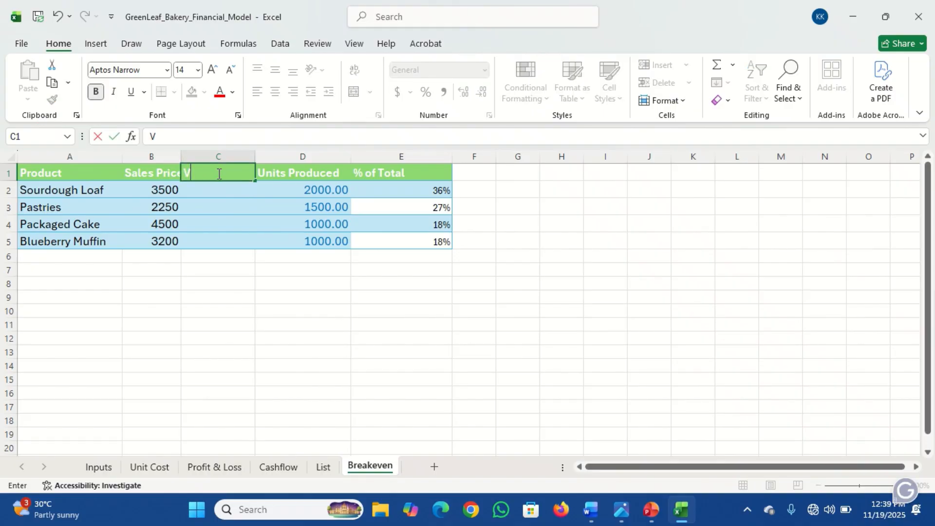
type("ariable Cos")
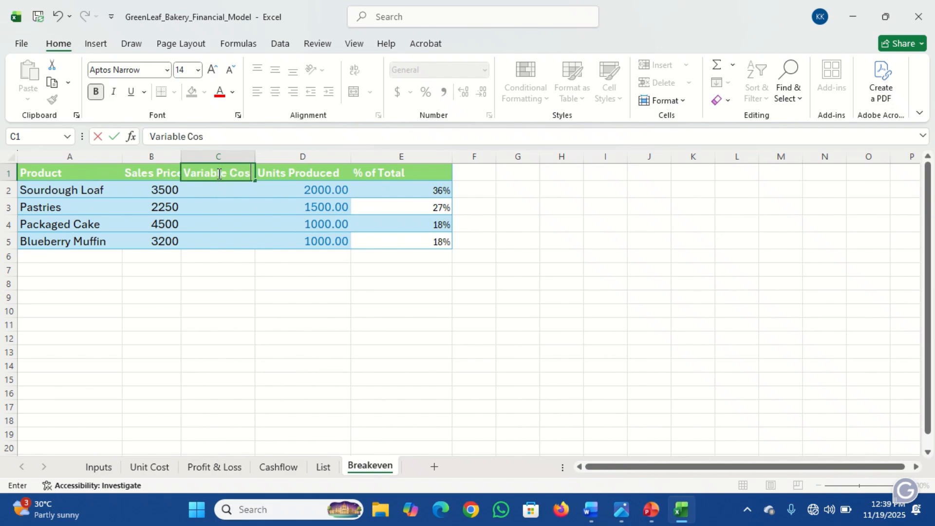
type("t/ Unit")
key("Return")
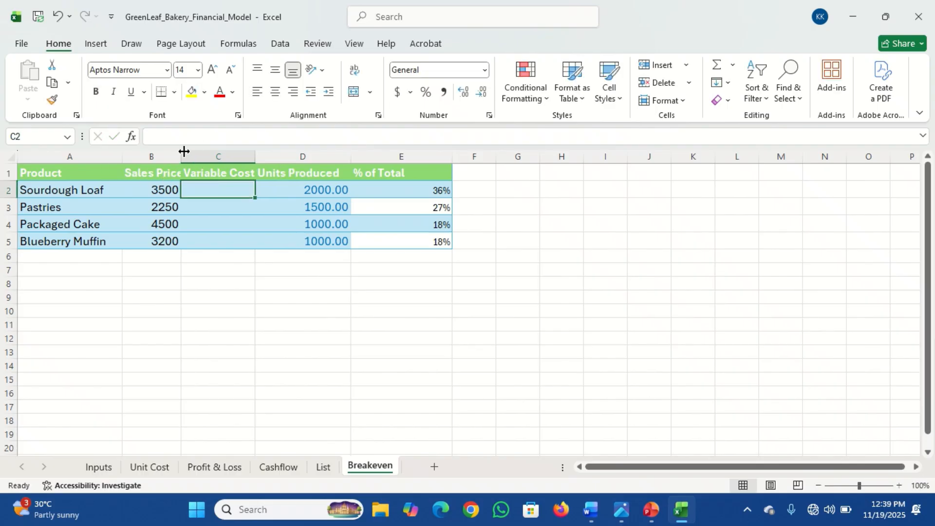
left_click_drag(181, 153, 174, 156)
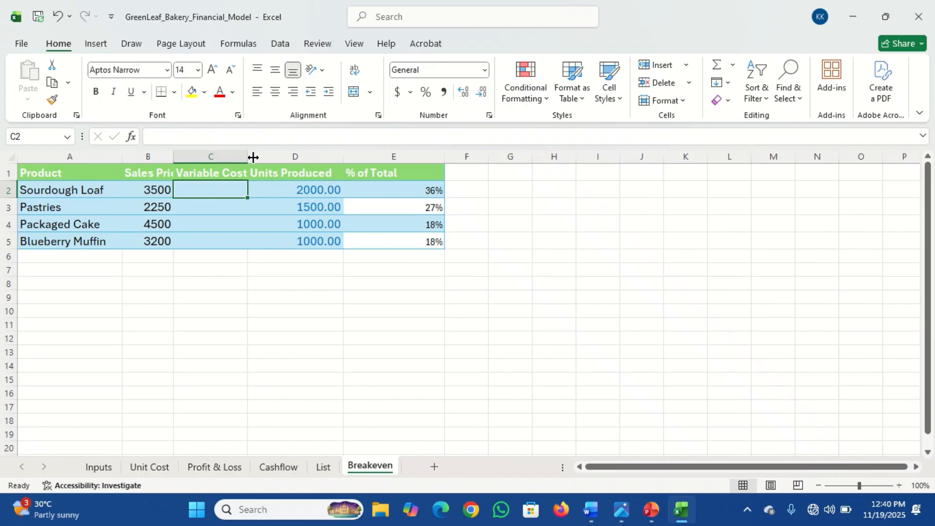
left_click_drag(249, 158, 233, 160)
Step: Wrap the header row text and increase the whole table's font size to 16
left_click_drag(68, 172, 376, 175)
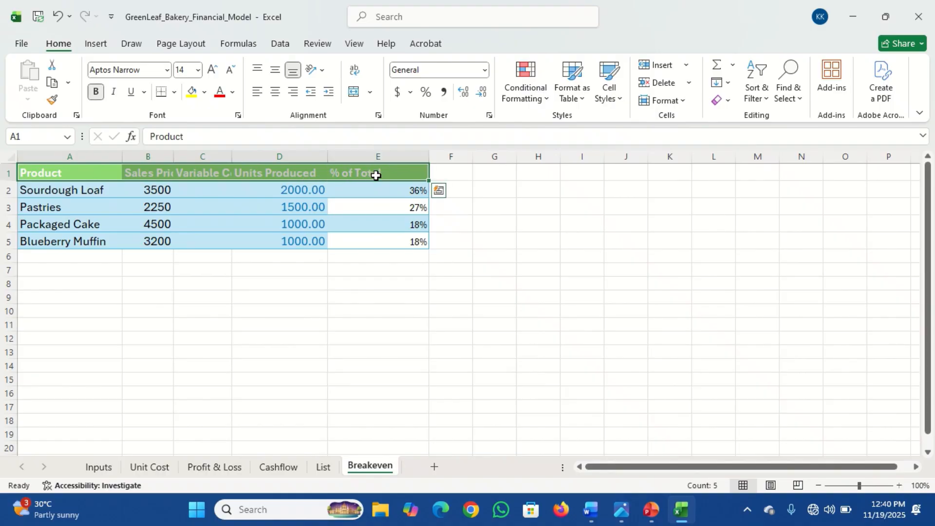
left_click(354, 70)
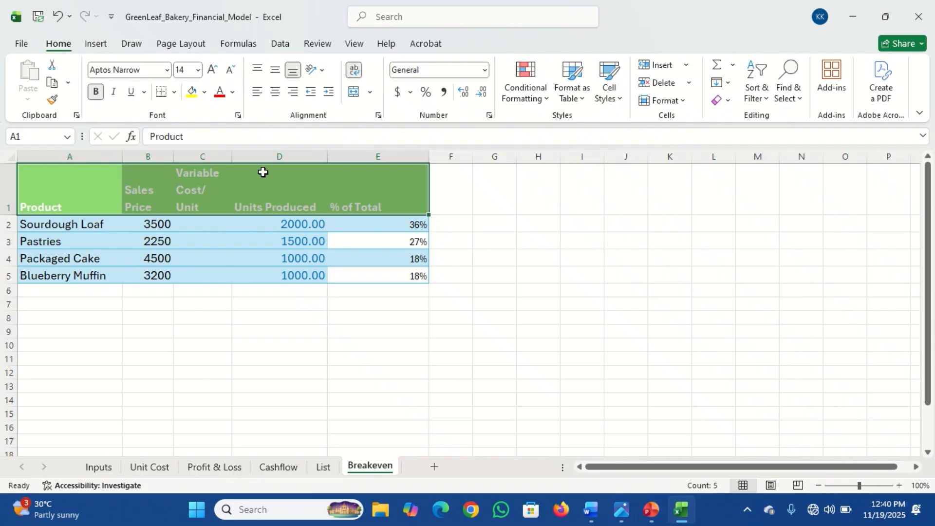
key("shift+Down")
key("shift+Down")
key("shift+Down")
key("shift+Down")
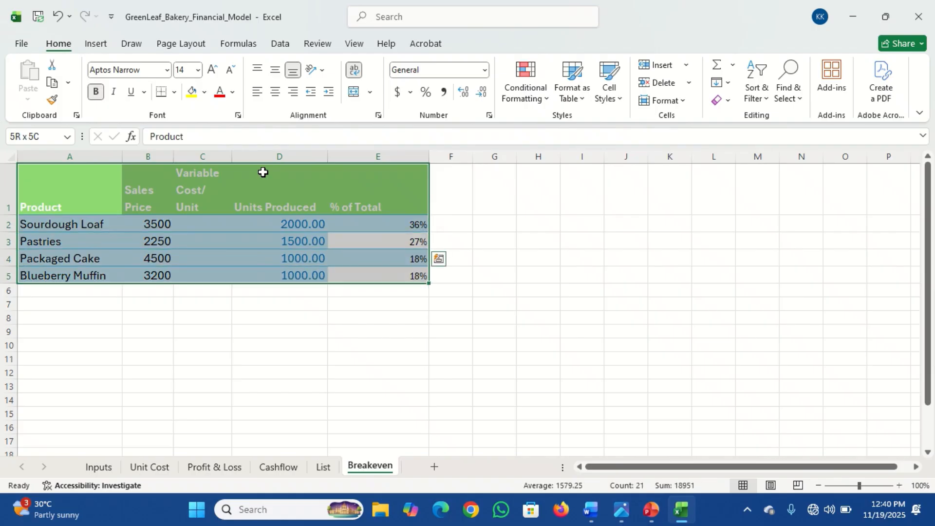
left_click(213, 71)
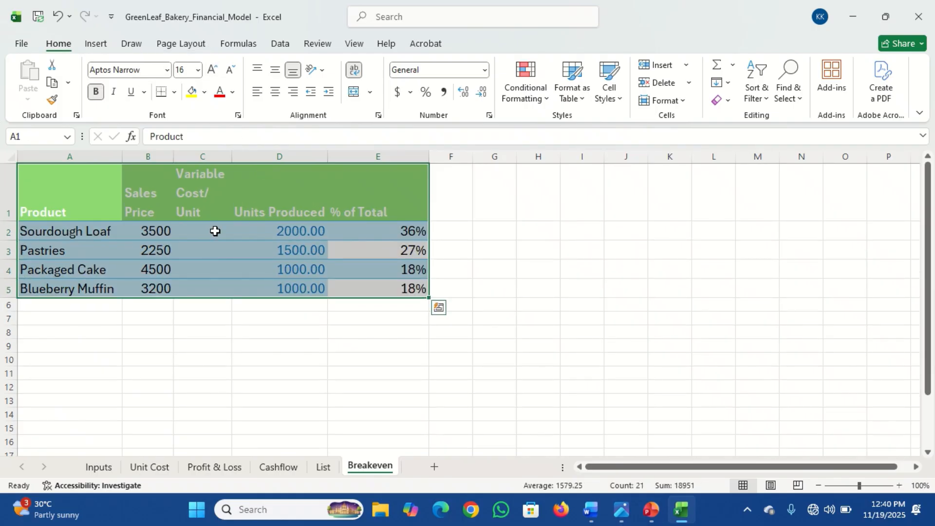
Step: Enter variable costs per unit of 1455, 1150, 1800 and 1250 for the four products
left_click(215, 231)
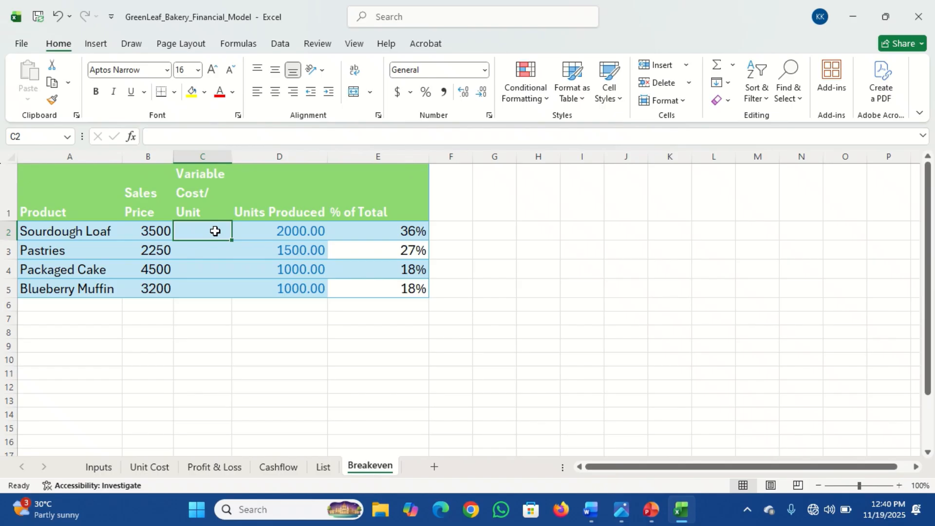
type("1455")
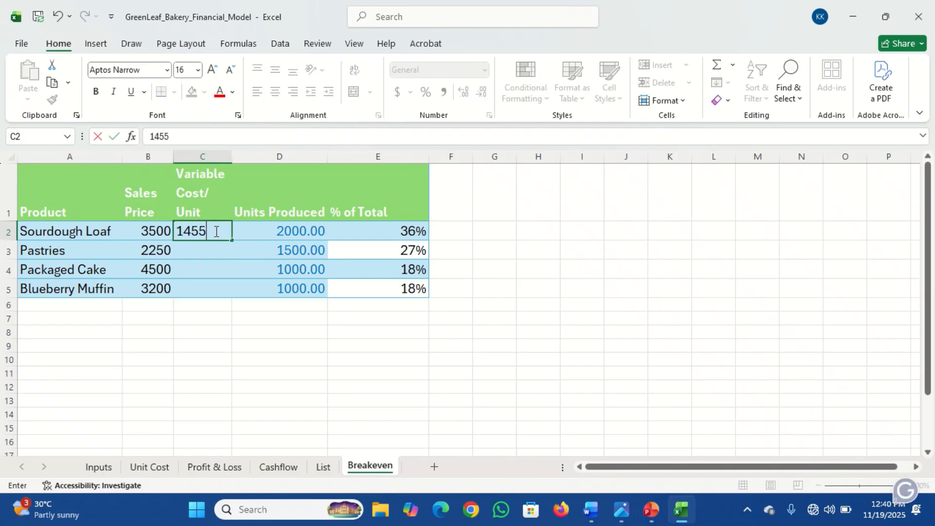
key("Return")
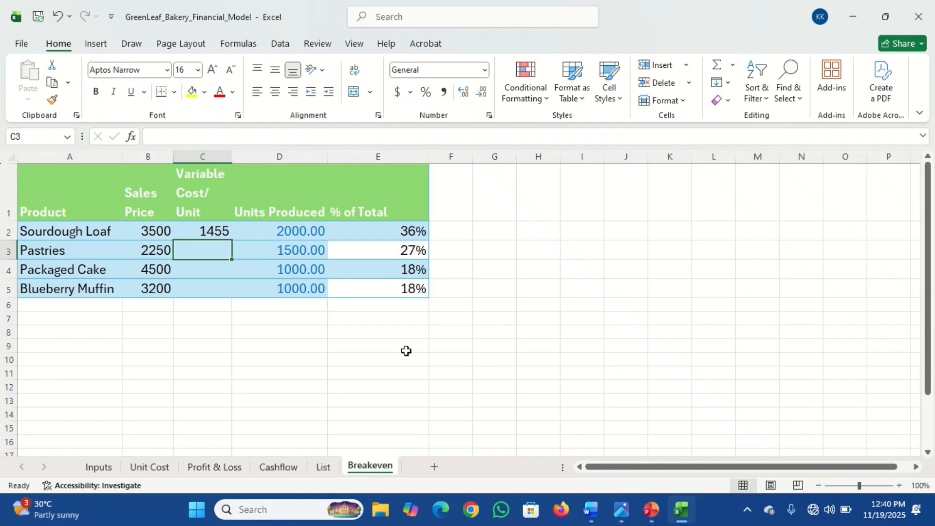
mouse_move(621, 513)
mouse_move(585, 443)
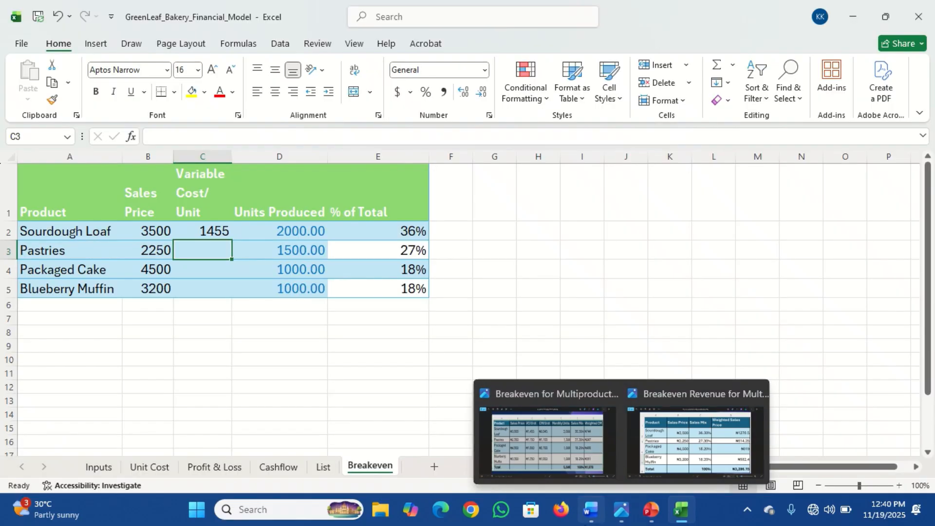
type("1150")
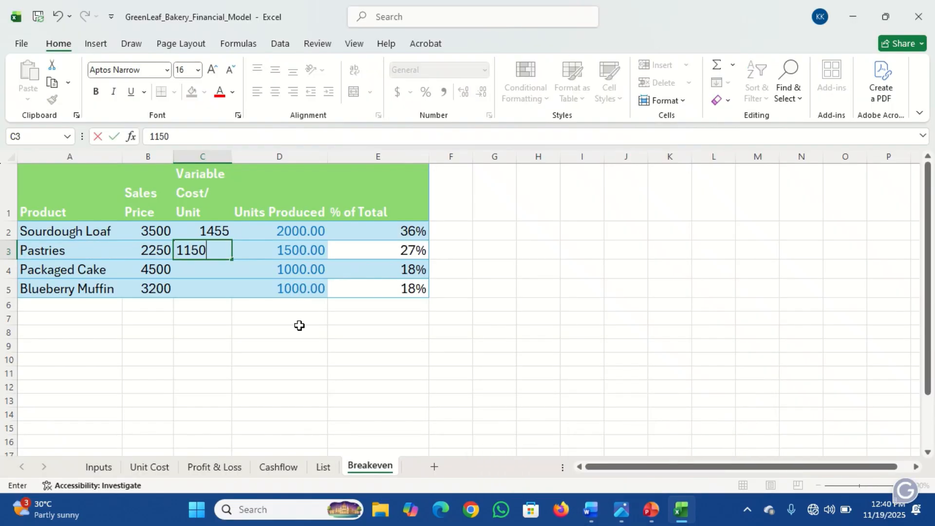
key("Return")
type("1800")
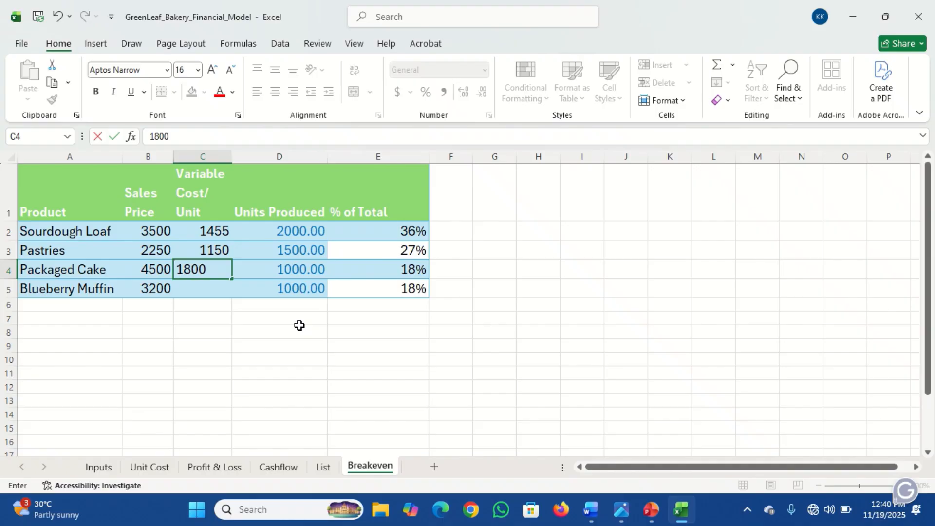
key("Return")
type("125")
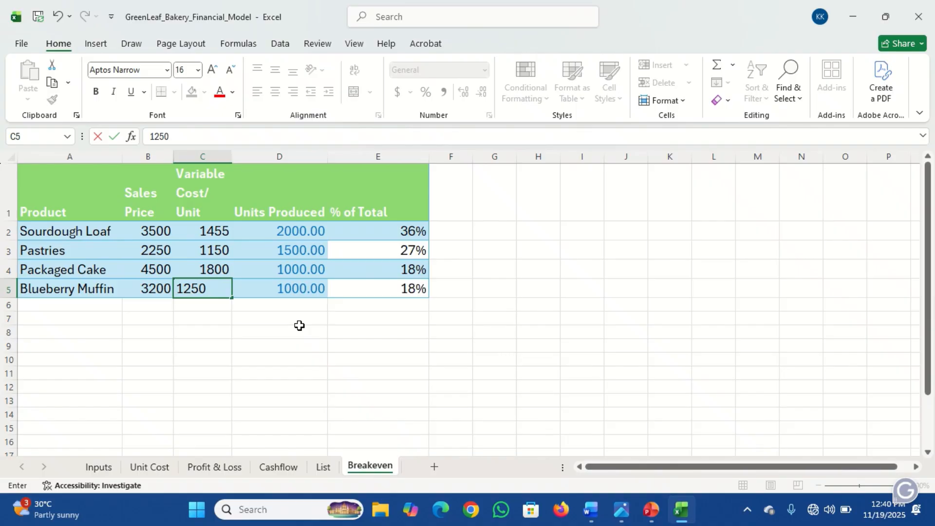
type("0")
key("Tab")
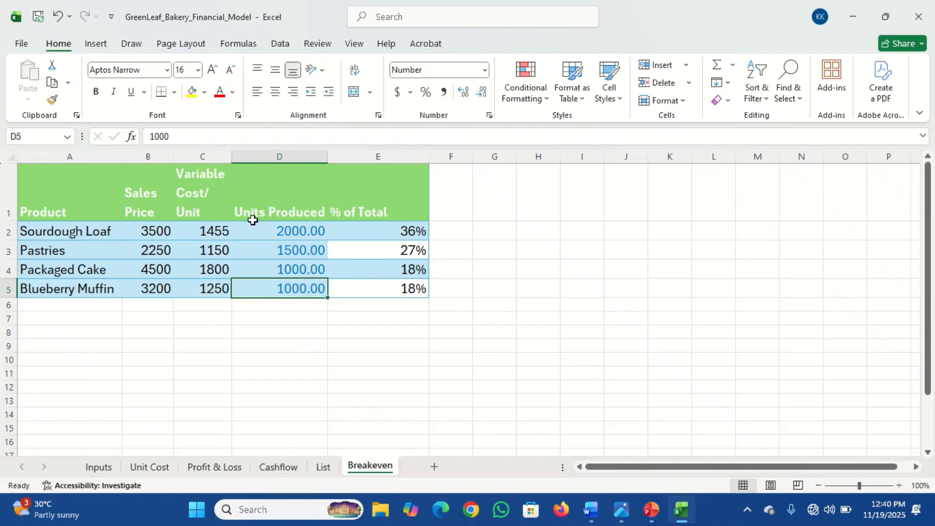
Step: Narrow the Units Produced column and remove the decimal places from its values
left_click(273, 232)
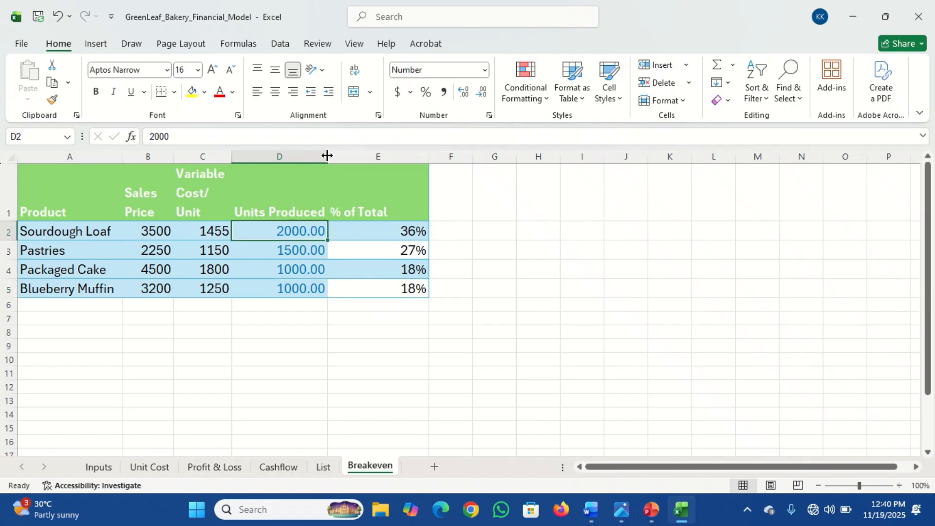
left_click_drag(326, 155, 304, 159)
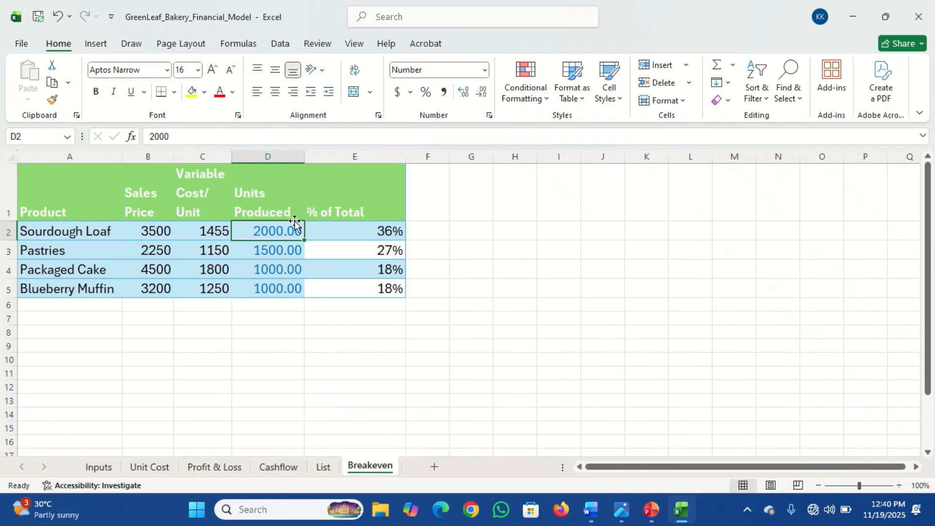
left_click(481, 91)
left_click(481, 91)
left_click_drag(274, 248, 278, 281)
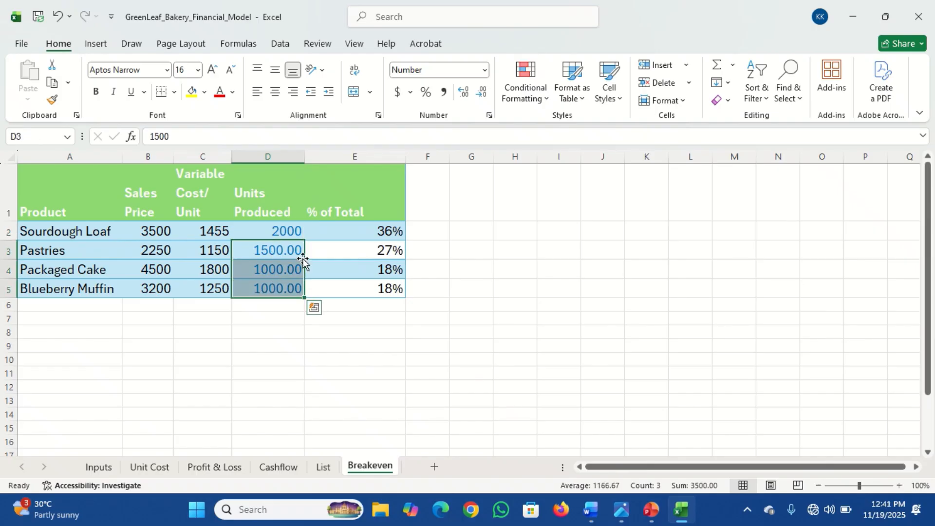
left_click(480, 92)
left_click(481, 92)
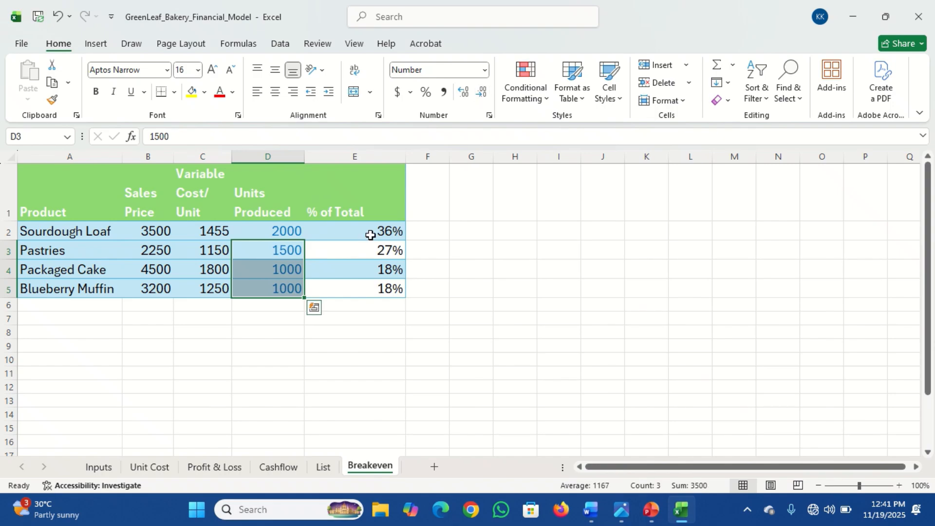
Step: Widen the Variable Cost/ Unit column so its header fits on one line
left_click(276, 232)
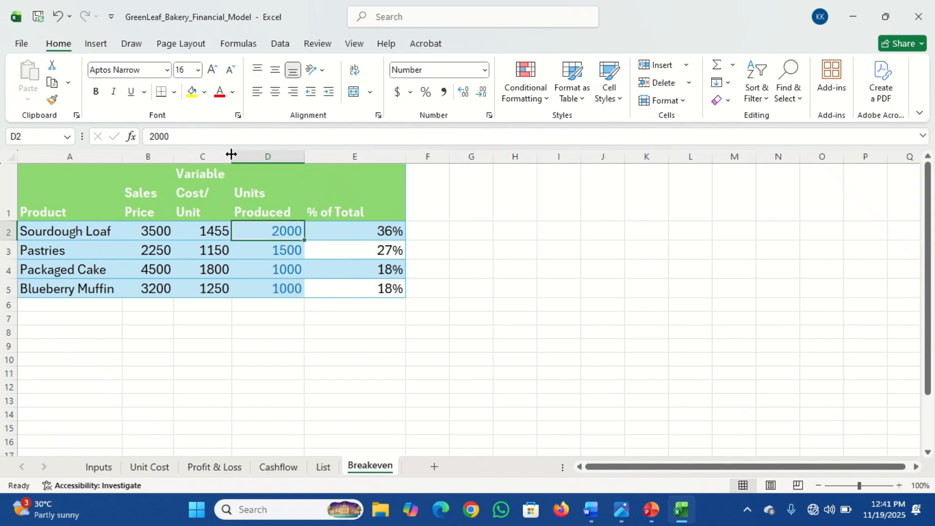
left_click_drag(231, 154, 245, 154)
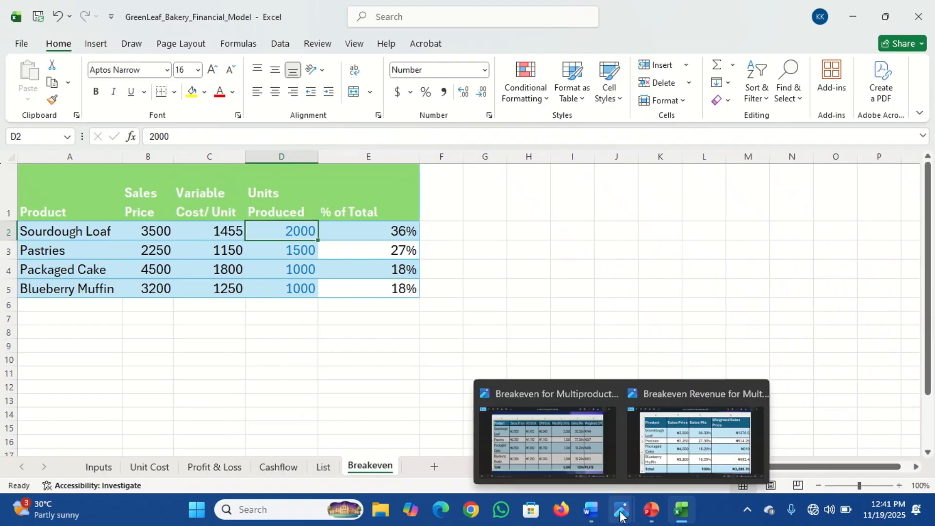
mouse_move(553, 436)
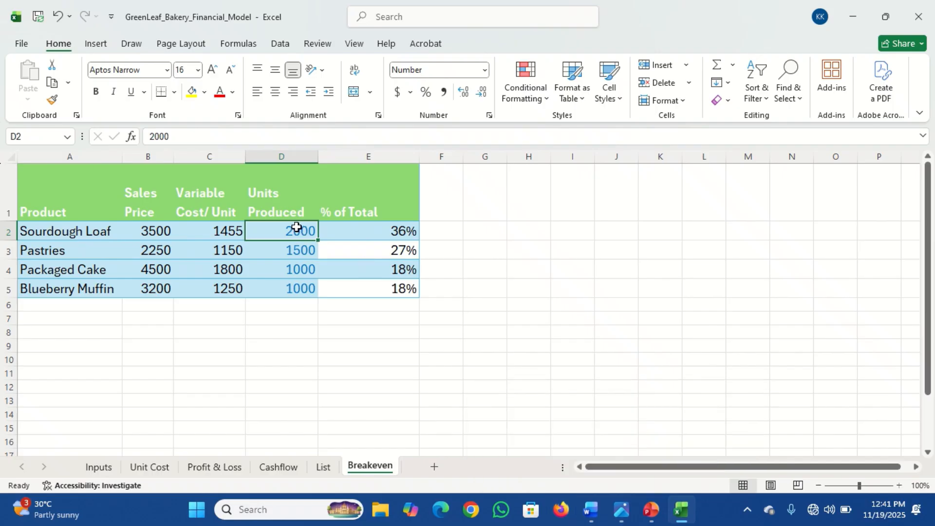
left_click(285, 188)
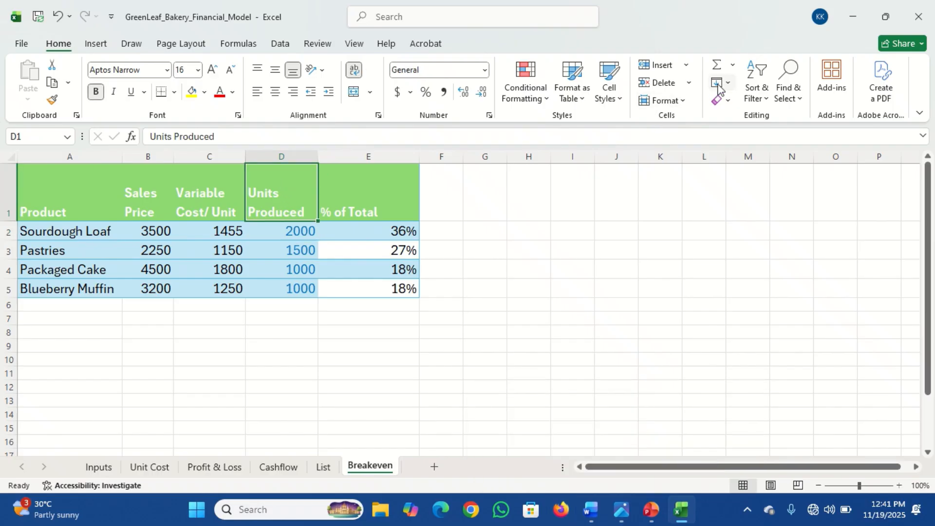
Step: Insert a new column before Units Produced and give it the header "CM/ Unit"
left_click(687, 66)
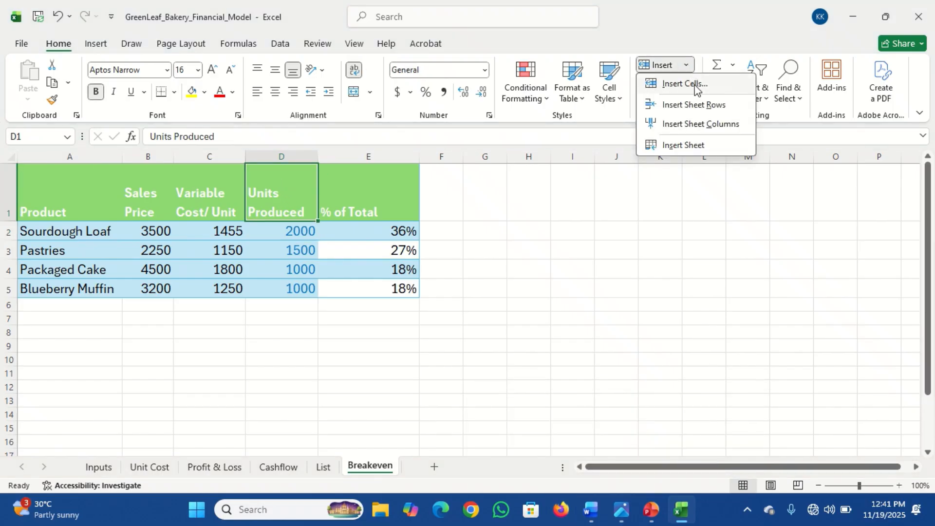
left_click(707, 127)
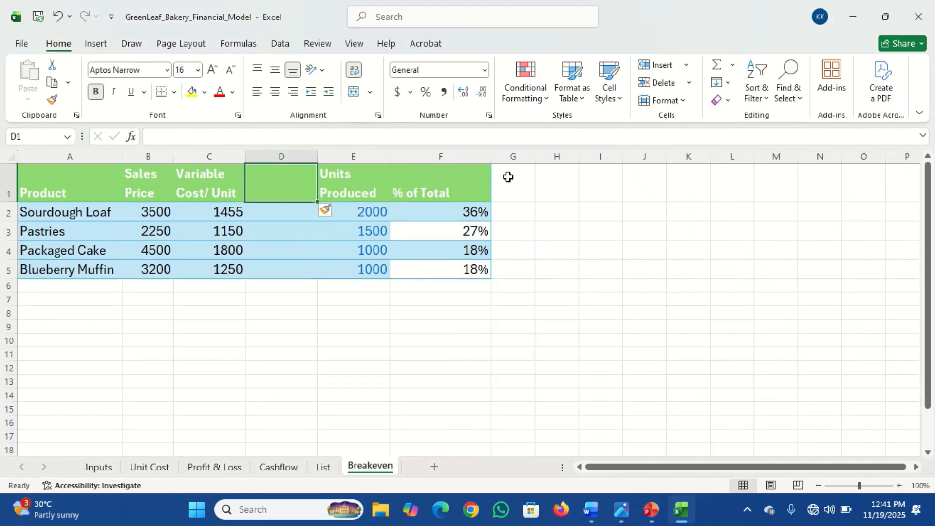
type("CM")
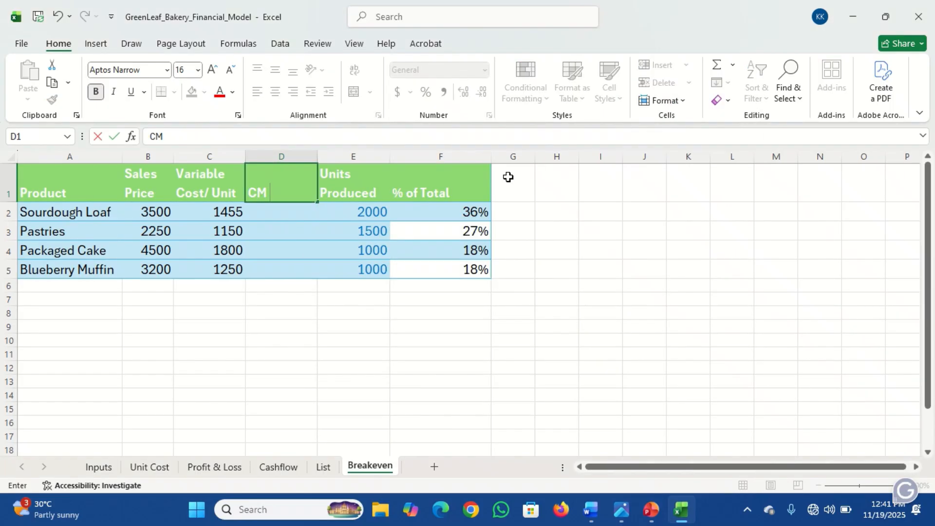
type("/ Unit")
key("Return")
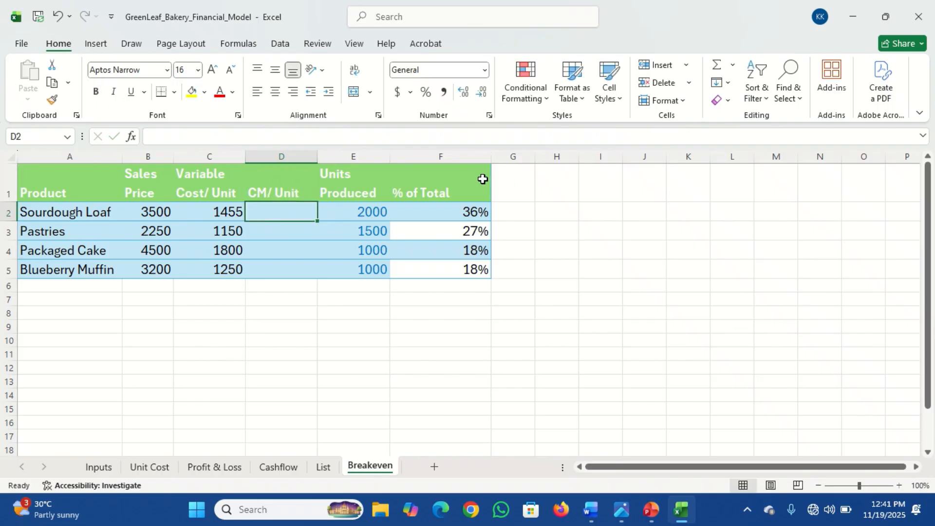
Step: Calculate contribution margin per unit as sales price minus variable cost and fill the formula down for all four products
left_click(158, 214)
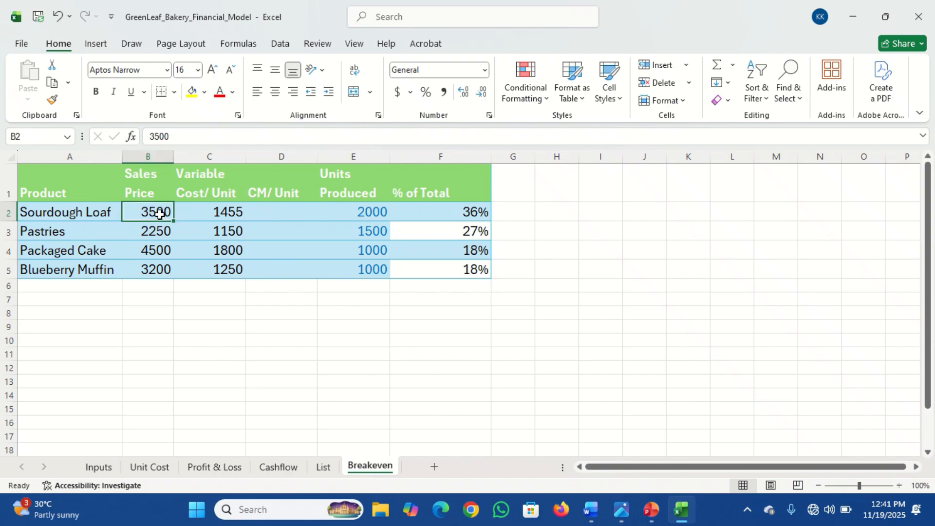
left_click(203, 212)
left_click(273, 211)
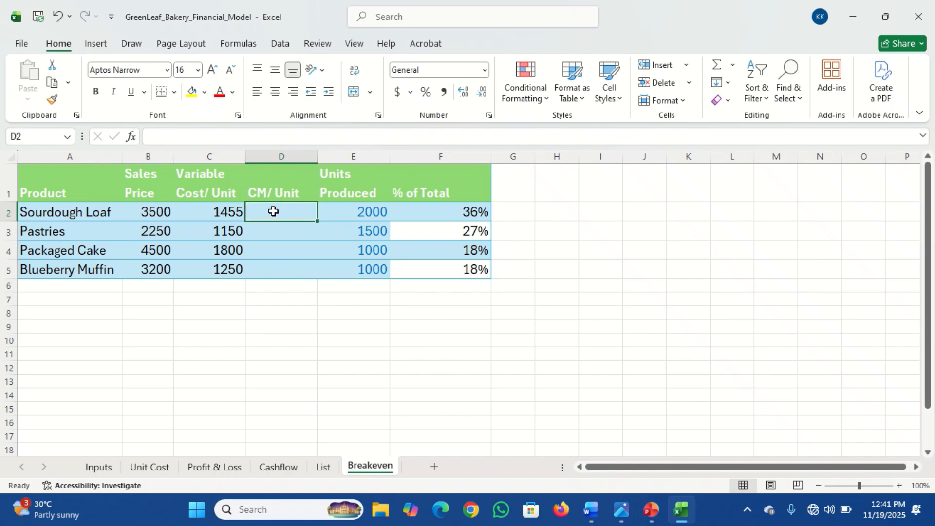
type("=")
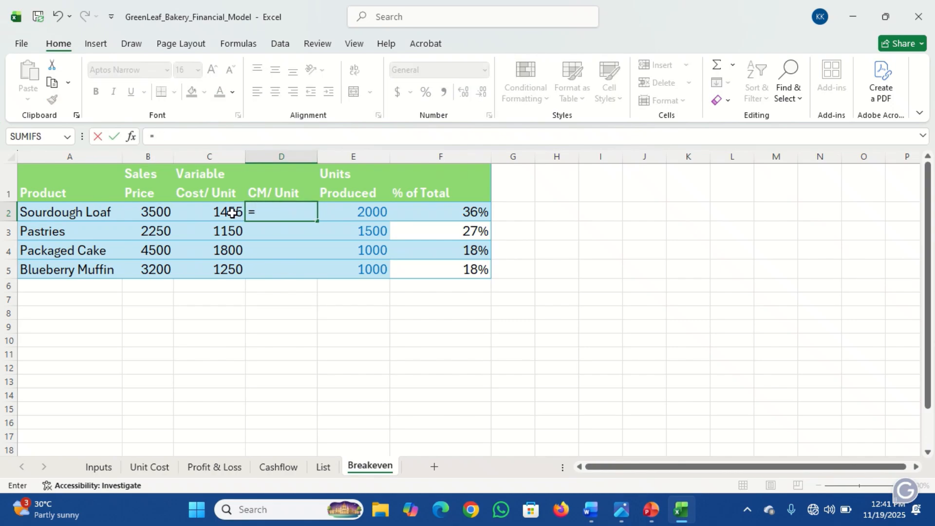
left_click(150, 211)
type("-")
left_click(203, 213)
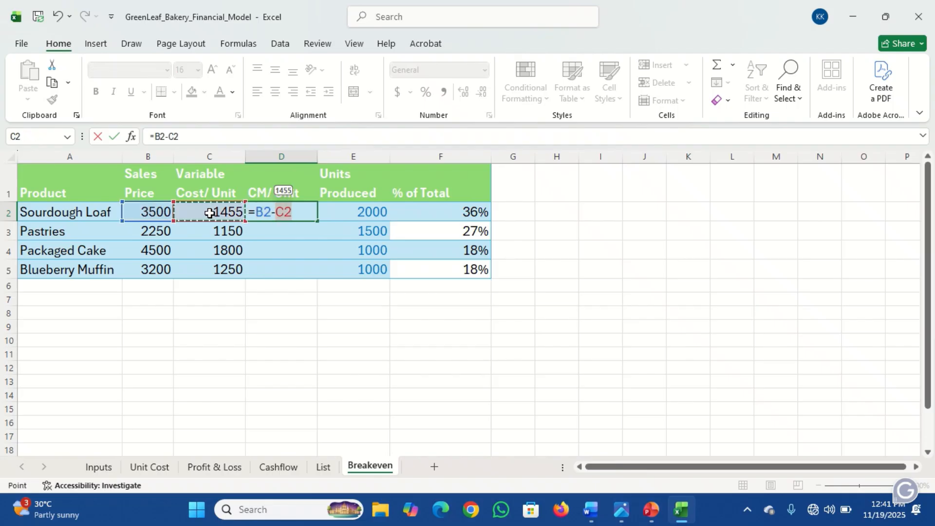
key("Return")
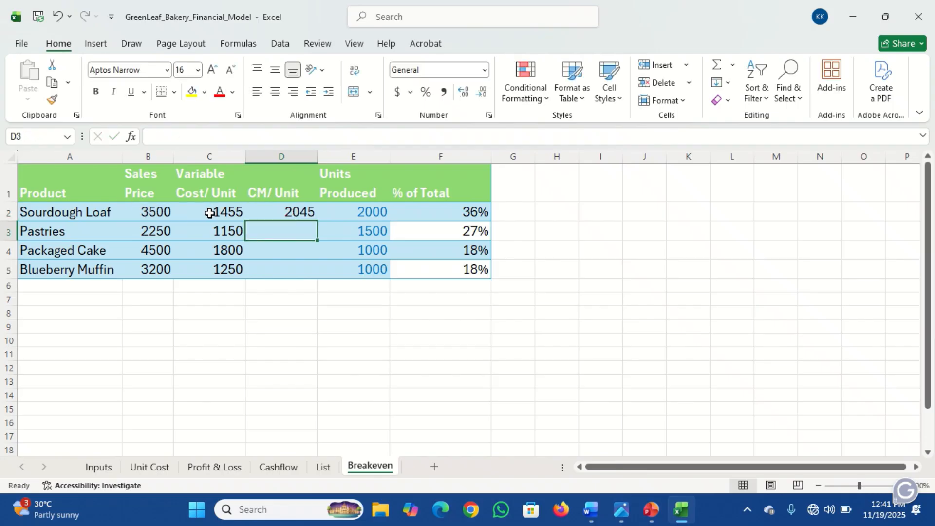
left_click(285, 217)
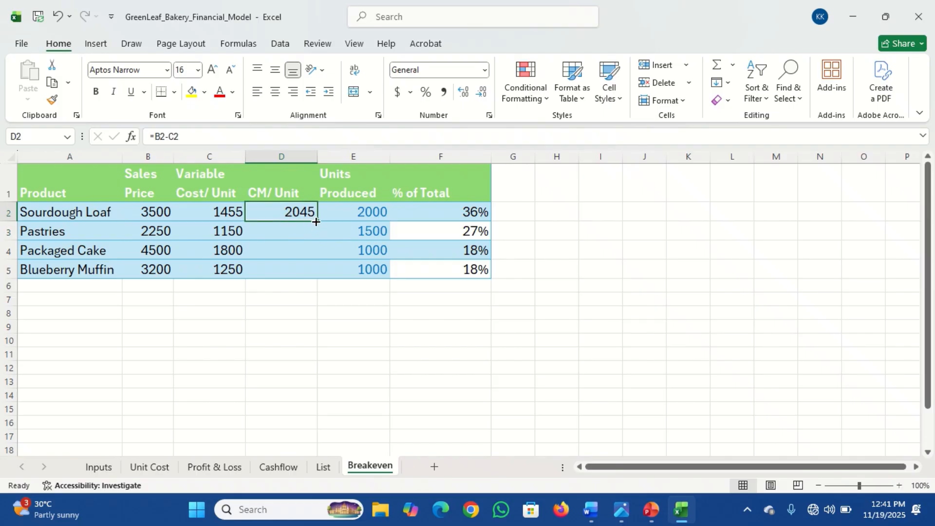
left_click_drag(316, 222, 316, 273)
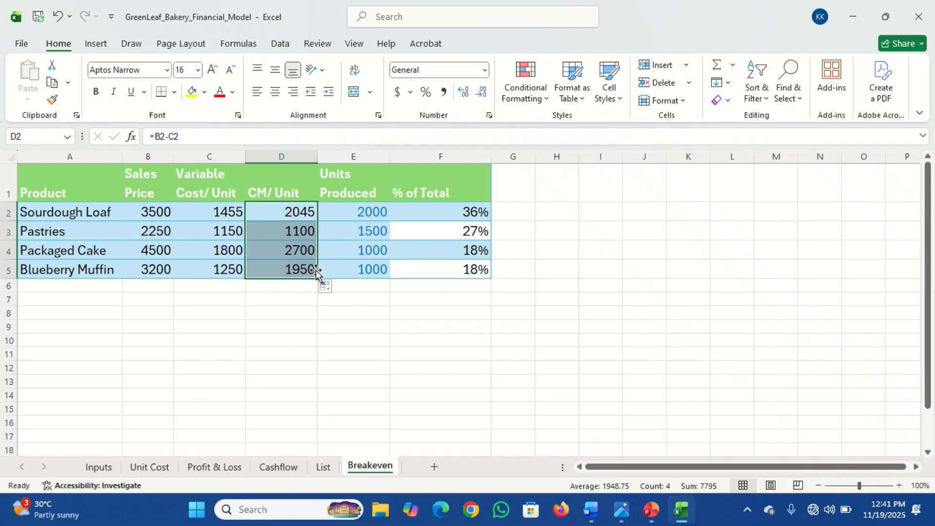
Step: Narrow the % of Total column to fit its contents
left_click(363, 208)
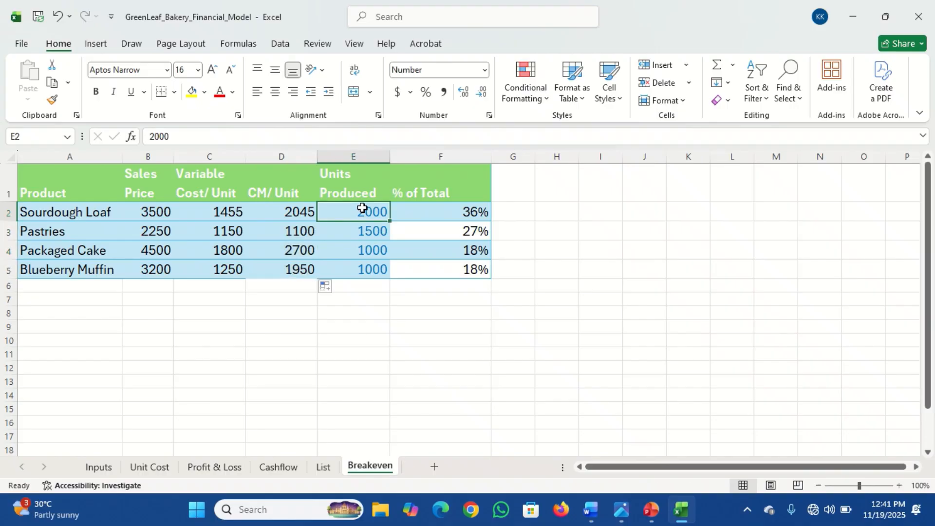
left_click(460, 208)
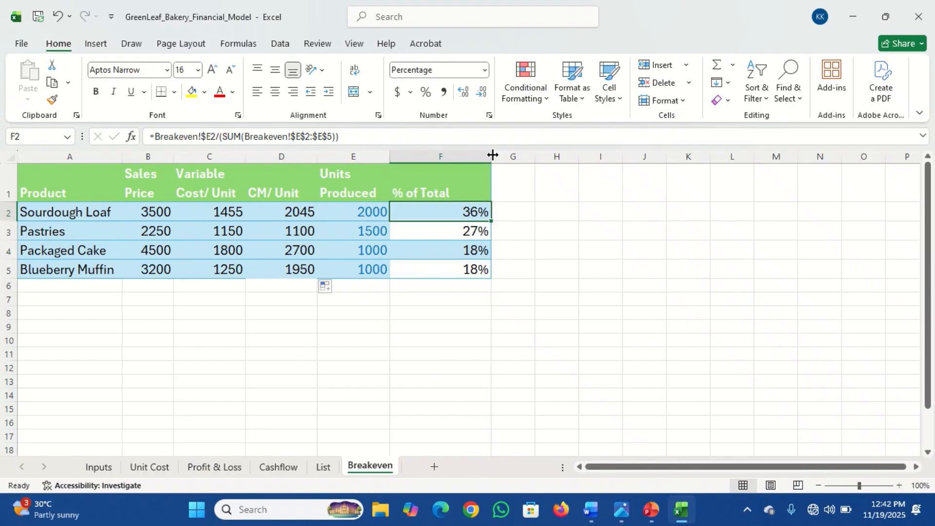
left_click_drag(492, 155, 456, 157)
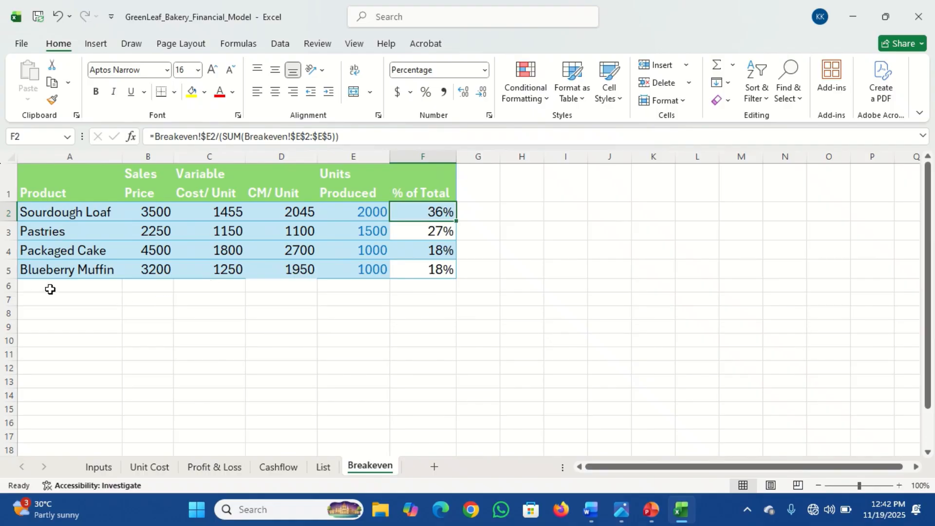
Step: Add a "Totals" label in the row below the last product
left_click(51, 287)
type("T")
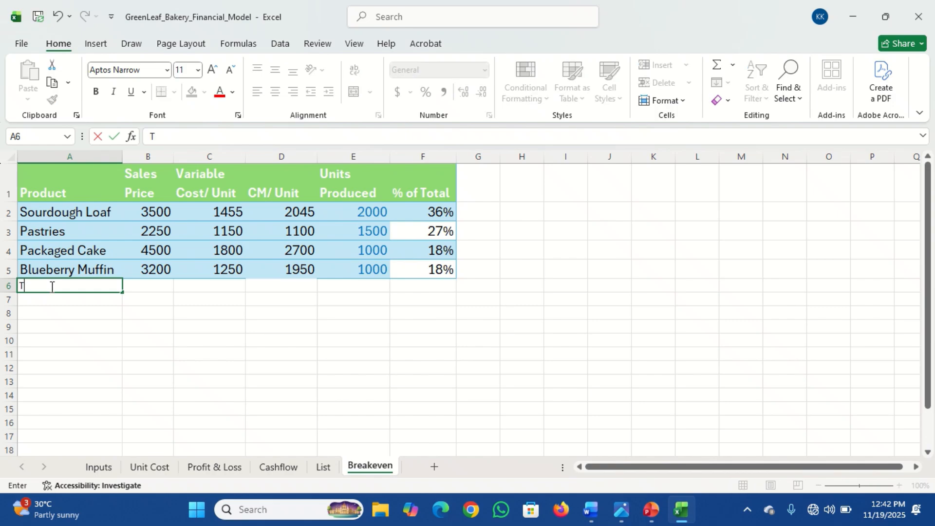
type("otals")
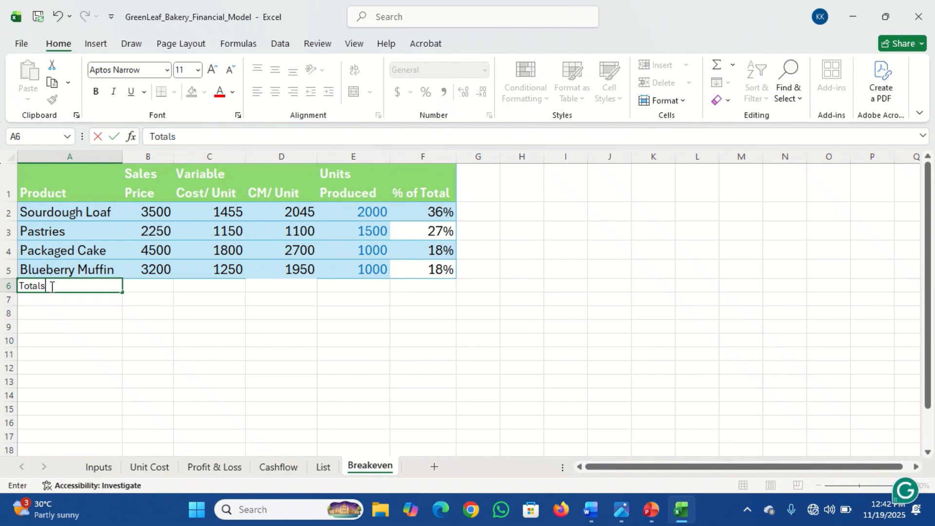
key("Tab")
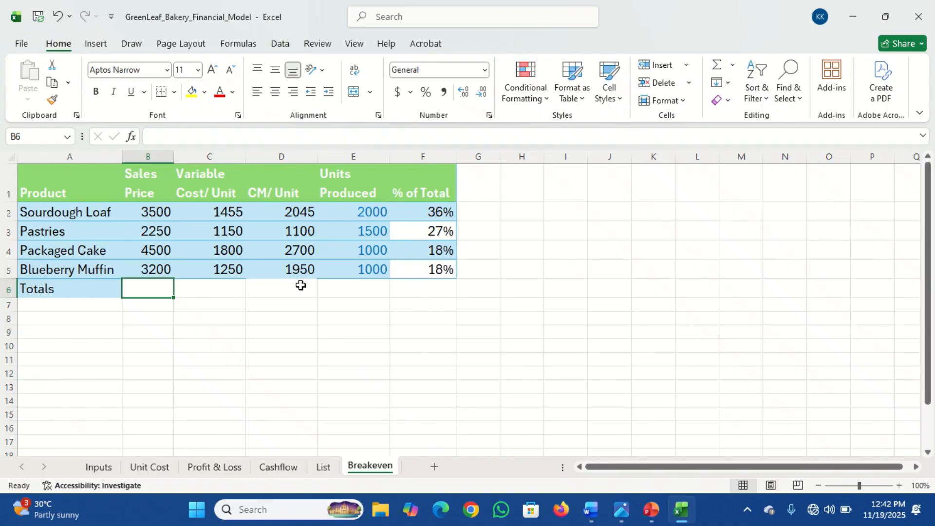
Step: Sum the Units Produced values in the Totals row with a SUM formula
left_click(365, 289)
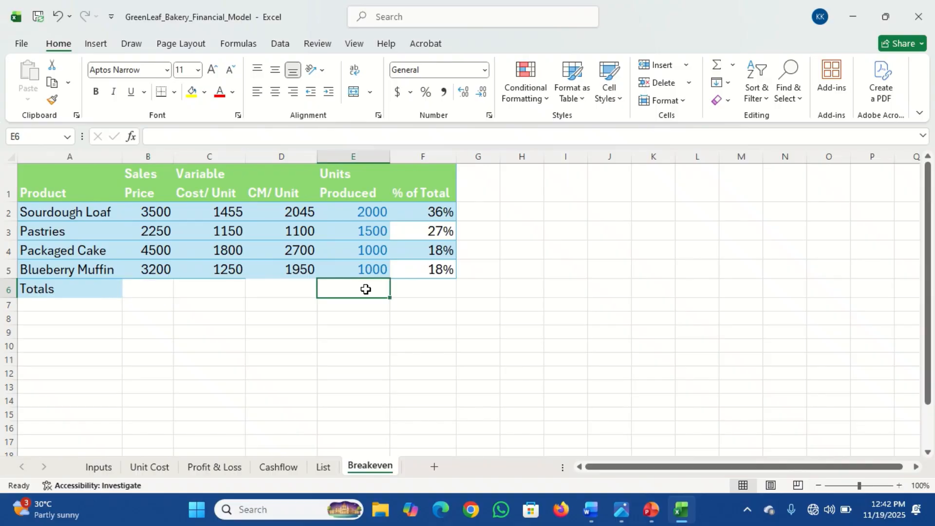
type("=")
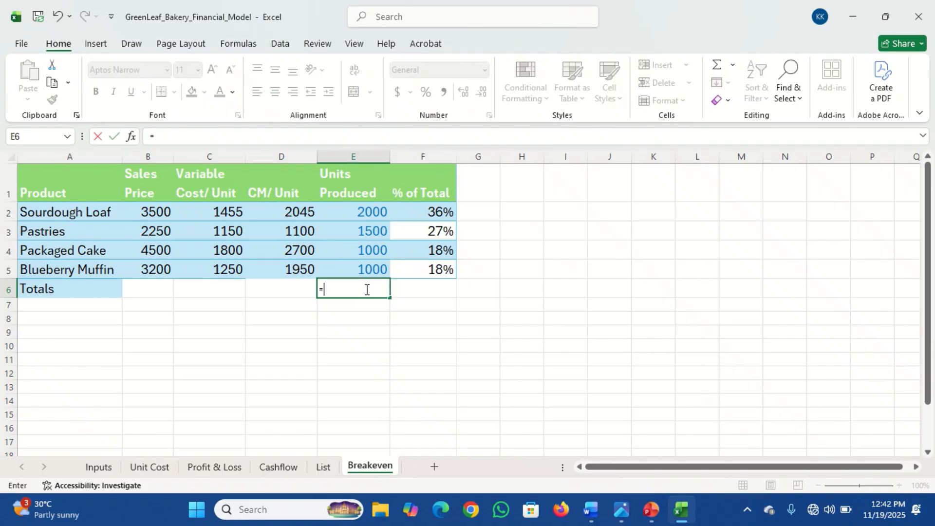
type("sum")
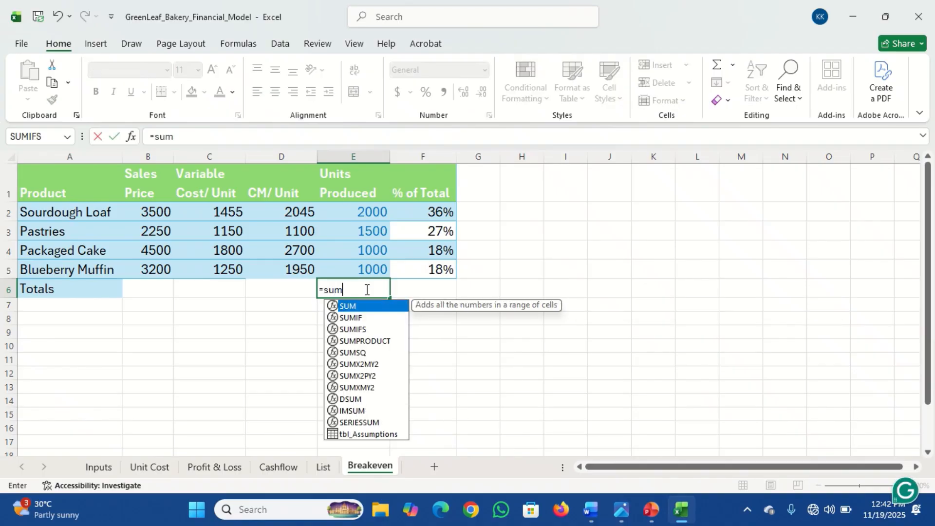
key("Tab")
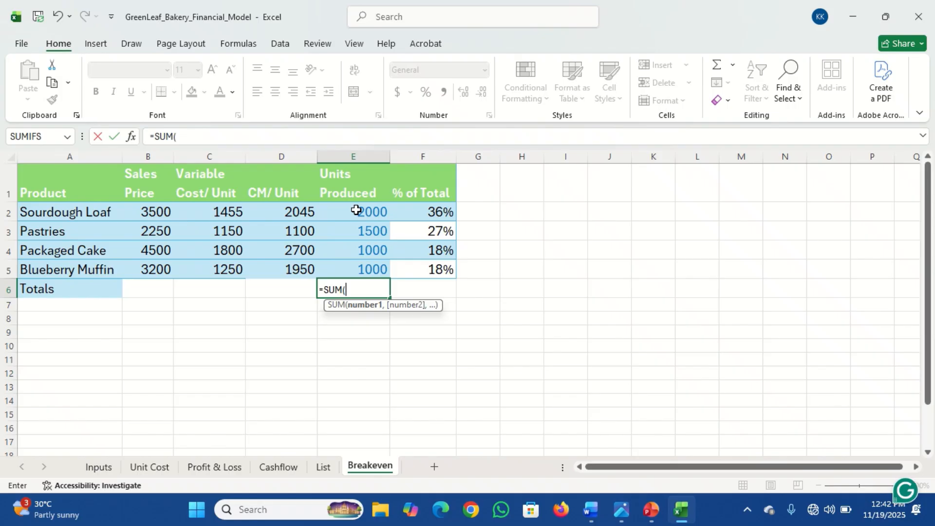
left_click_drag(357, 210, 358, 265)
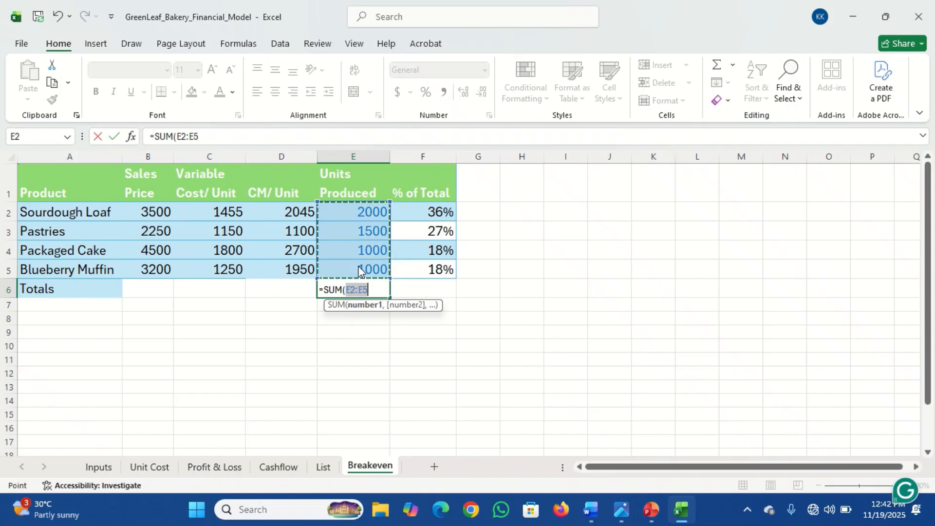
key("Return")
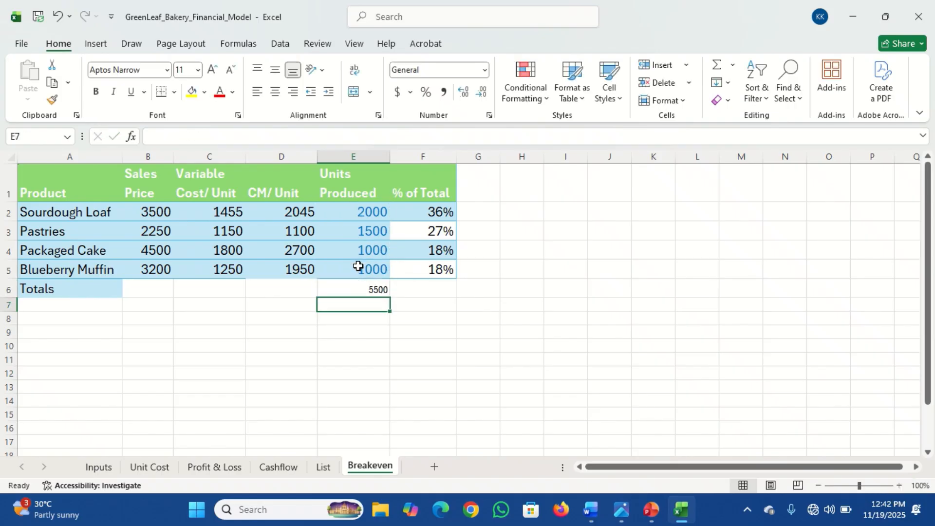
Step: Copy the Totals label's formatting across the rest of the Totals row with Format Painter
left_click(360, 288)
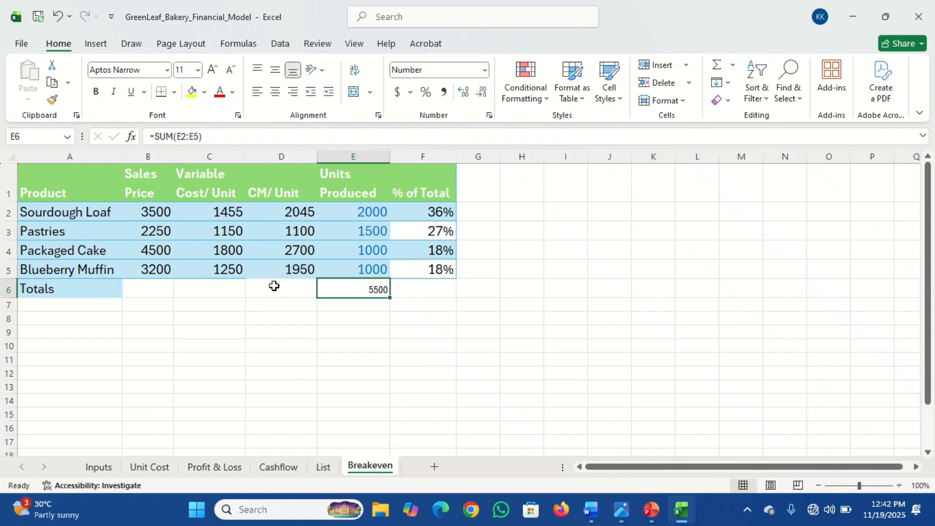
left_click(48, 290)
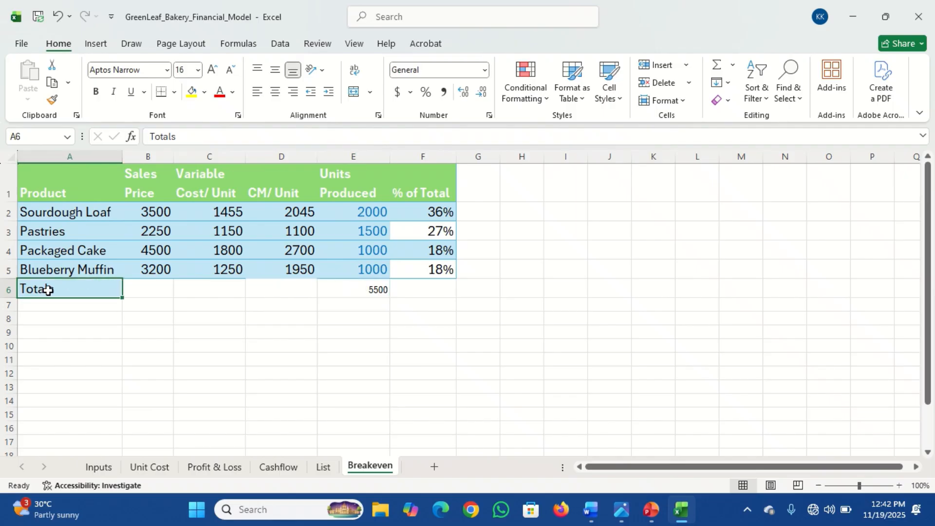
left_click(52, 100)
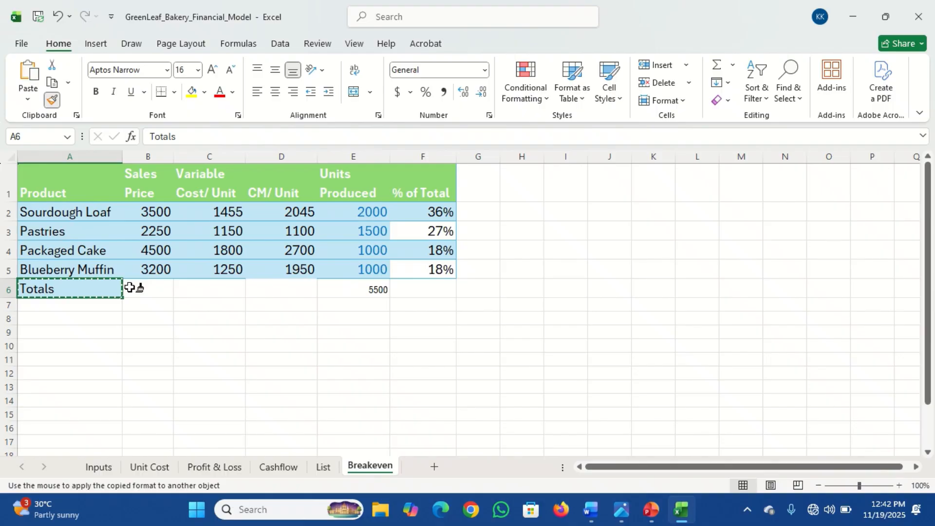
mouse_move(129, 287)
left_mouse_down()
mouse_move(365, 301)
mouse_move(404, 290)
left_mouse_up()
left_click(364, 290)
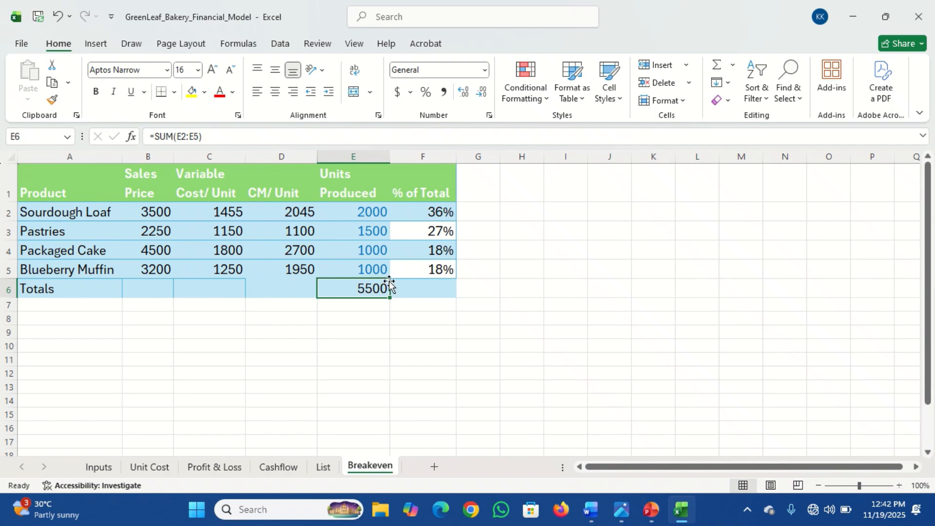
Step: Replace Sourdough Loaf's % of Total formula with its units produced divided by the units total, =(E2/E6)
left_click(427, 210)
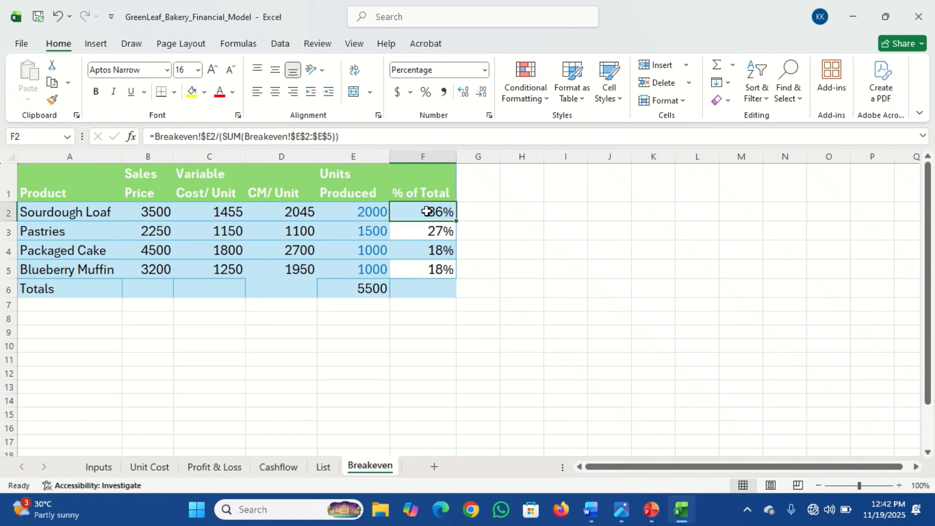
type("=")
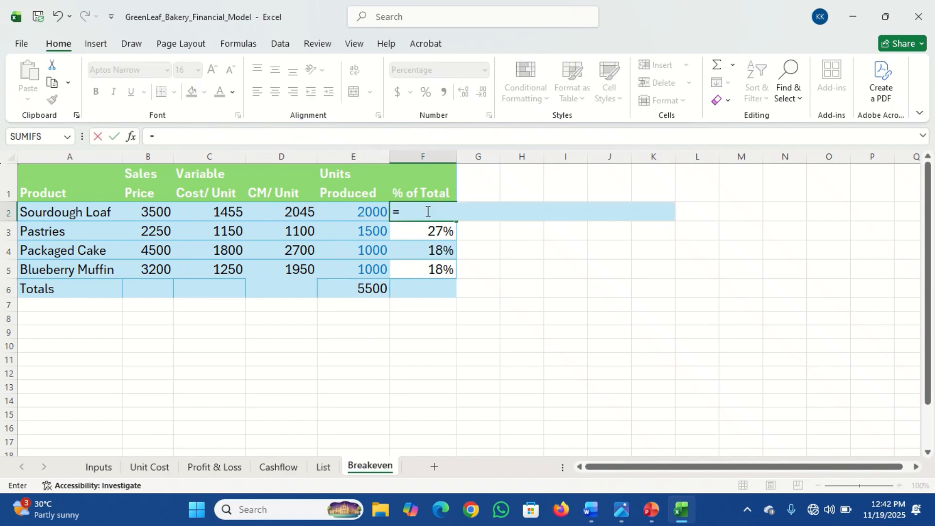
left_click(360, 211)
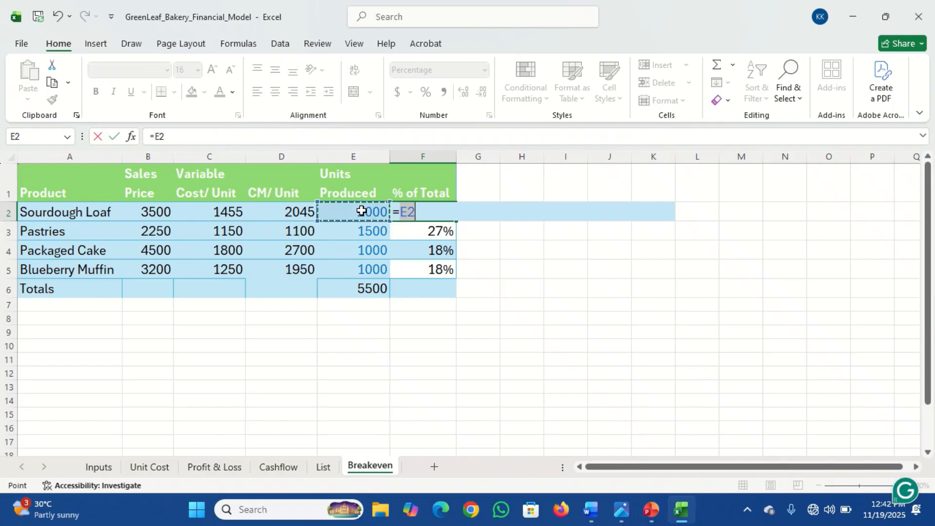
type("/")
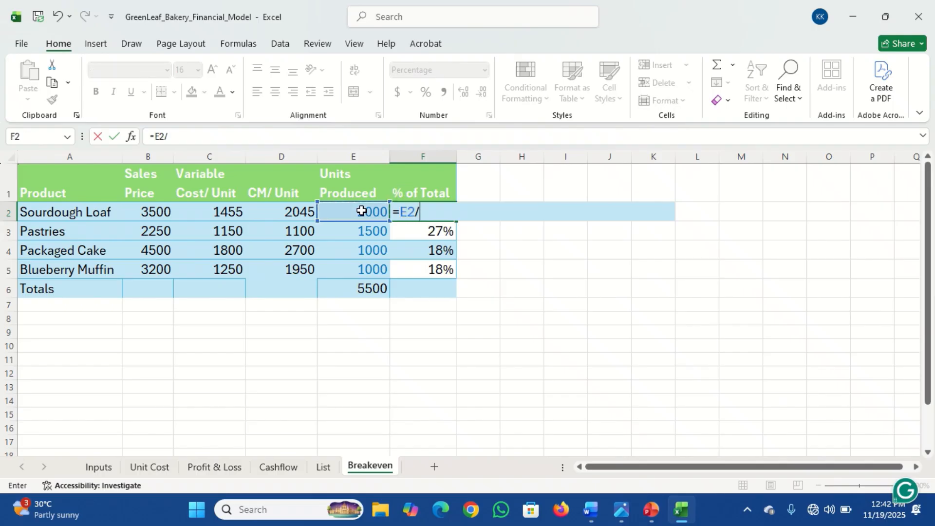
left_click(372, 288)
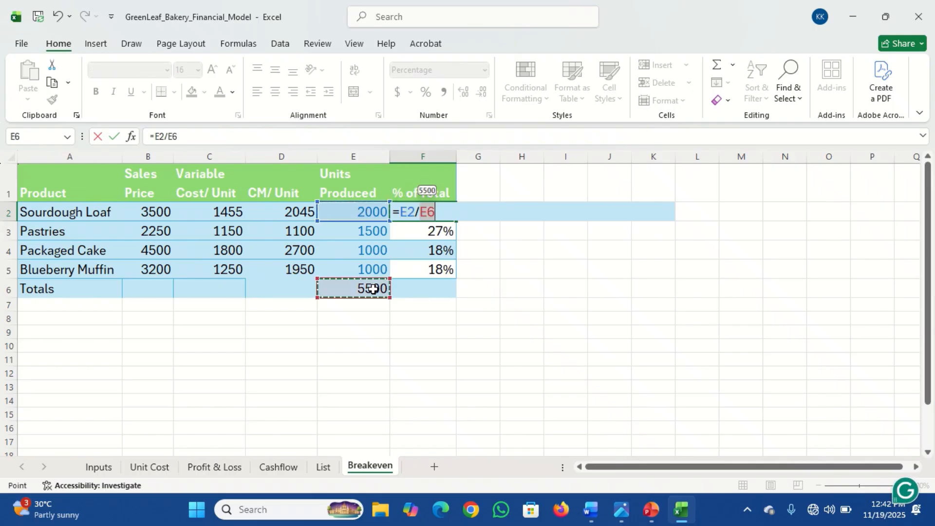
type(")")
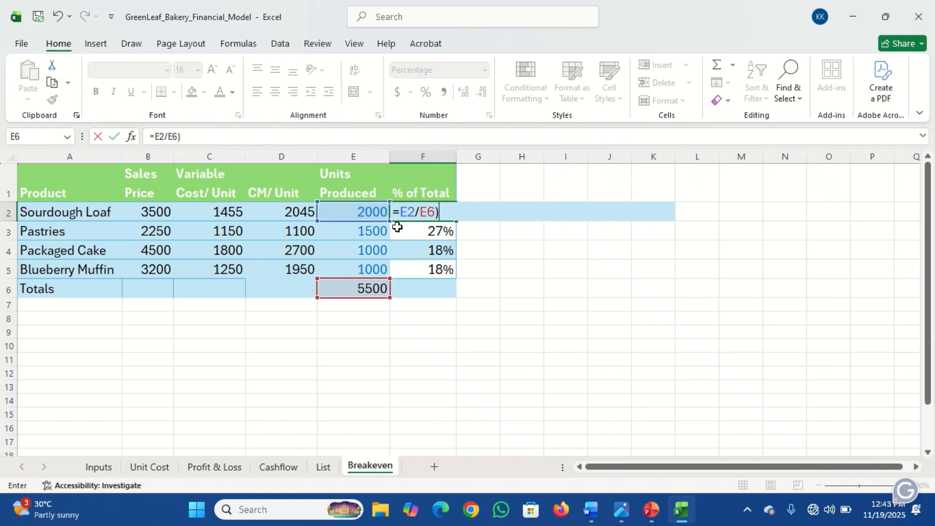
type("(")
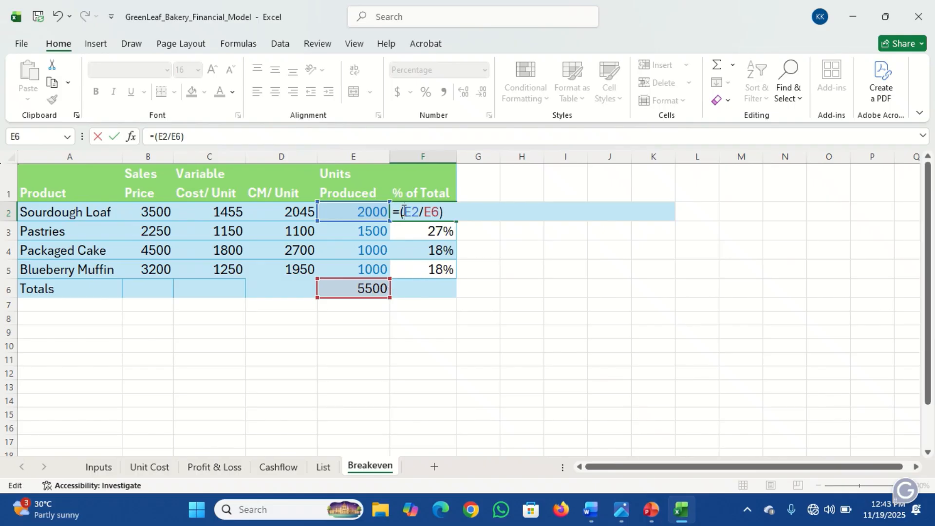
key("Return")
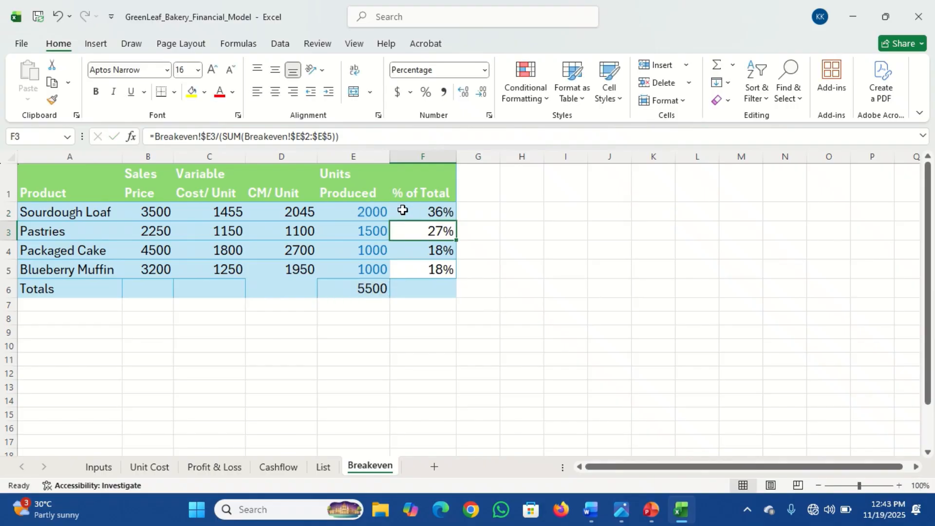
Step: Fill Sourdough Loaf's % of Total formula down to the other three products
left_click(432, 211)
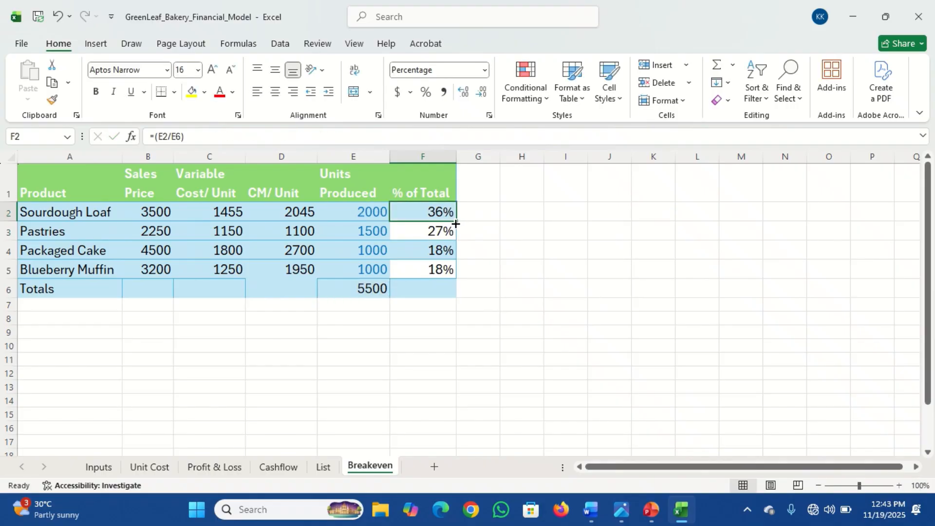
left_click_drag(455, 223, 458, 277)
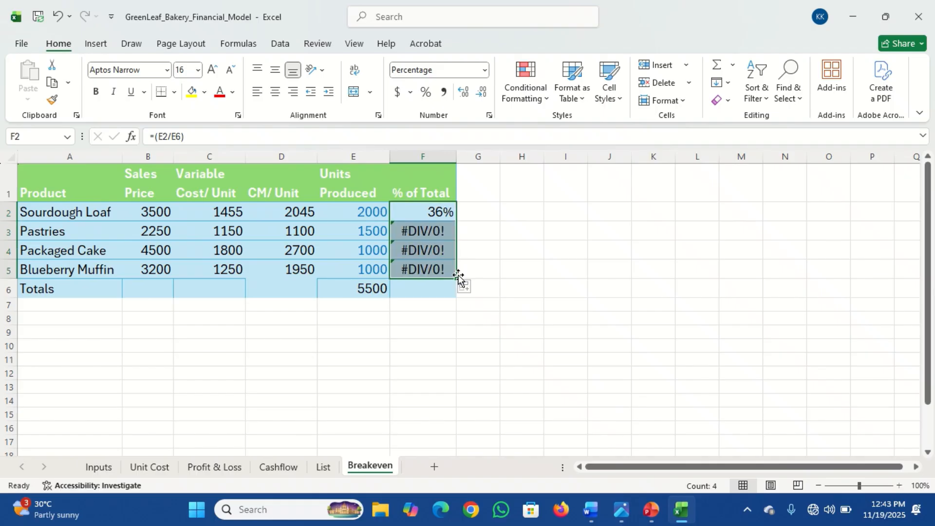
Step: Make the units total reference absolute in Sourdough Loaf's % of Total formula, giving =(E2/$E$6)
left_click(424, 216)
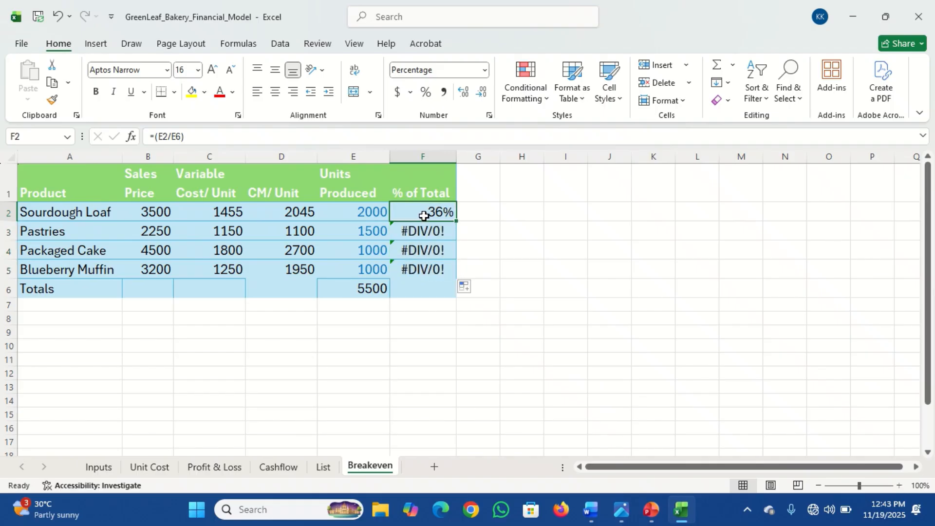
left_click(422, 231)
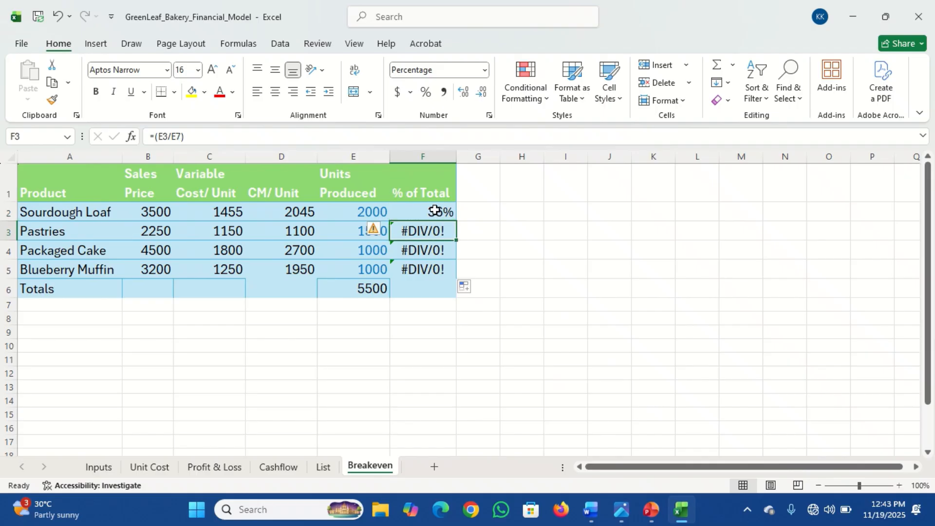
left_click(437, 211)
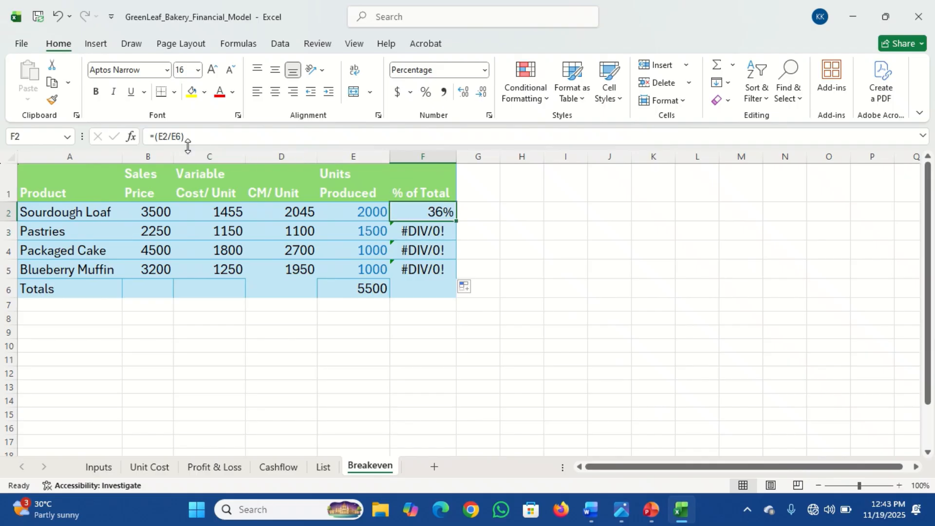
left_click(369, 289)
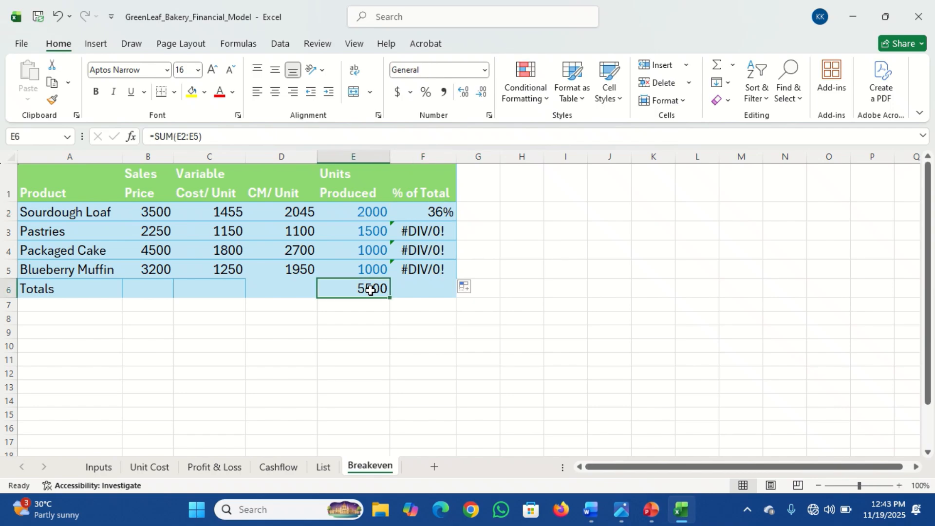
left_click(425, 210)
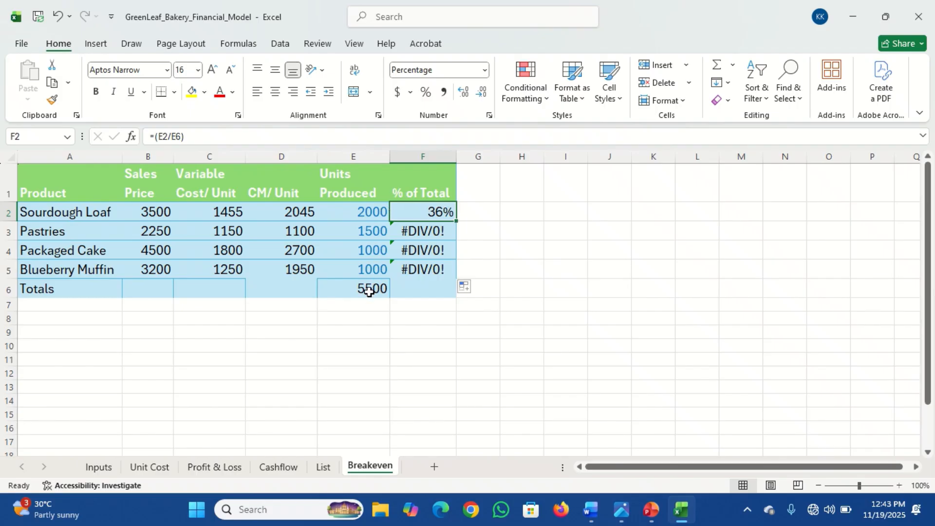
left_click(172, 135)
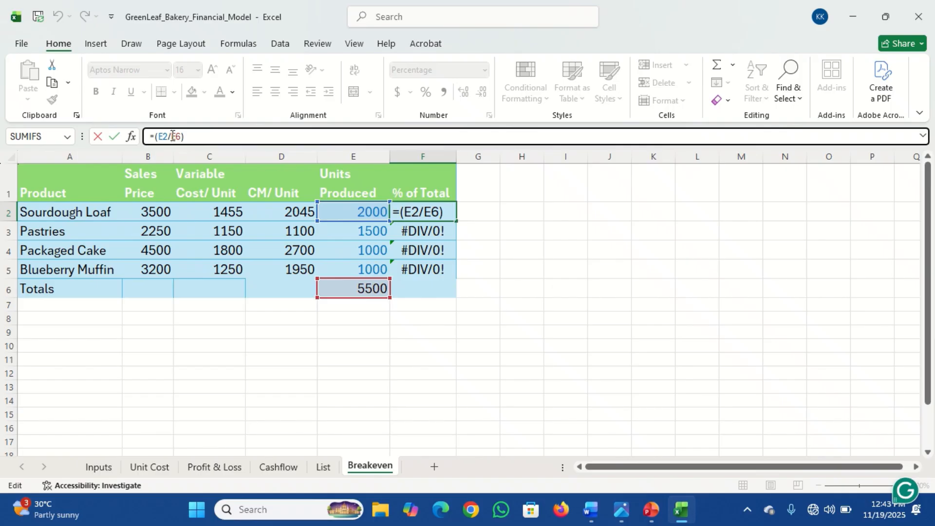
type("$")
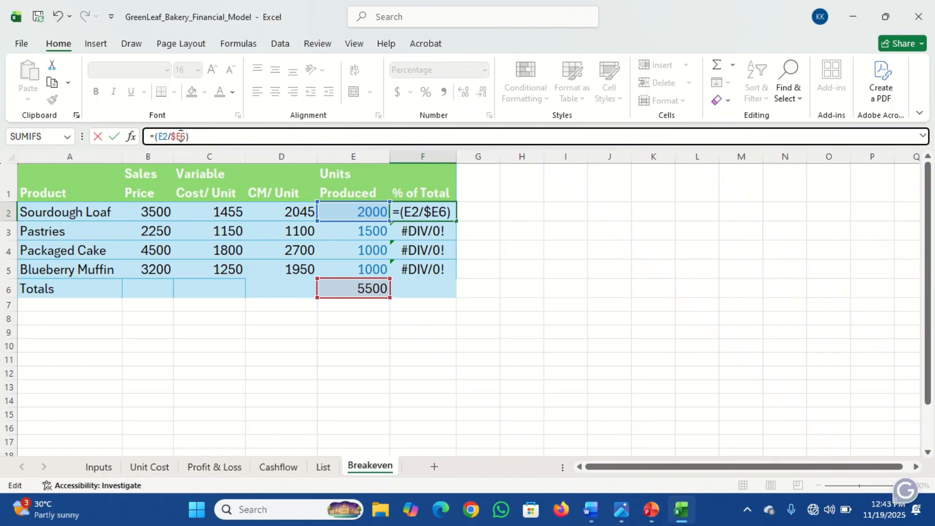
left_click(181, 136)
type("$")
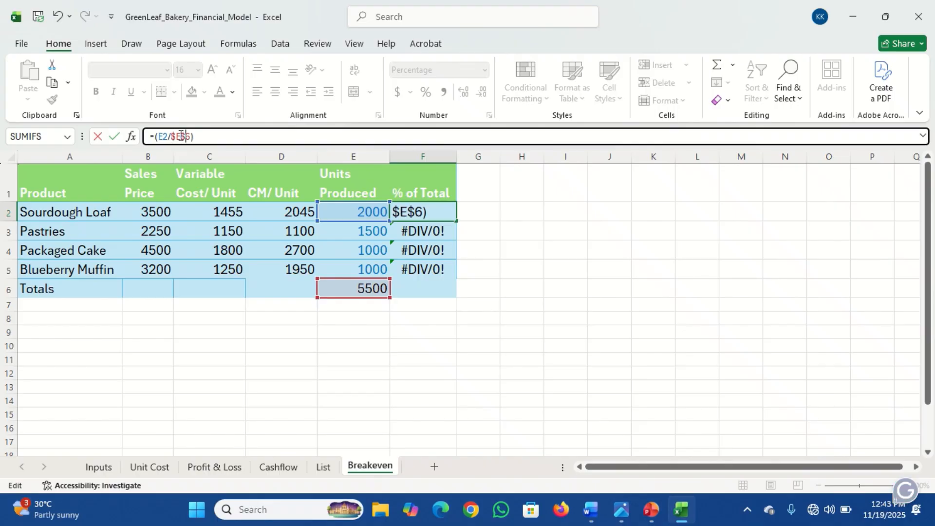
key("Return")
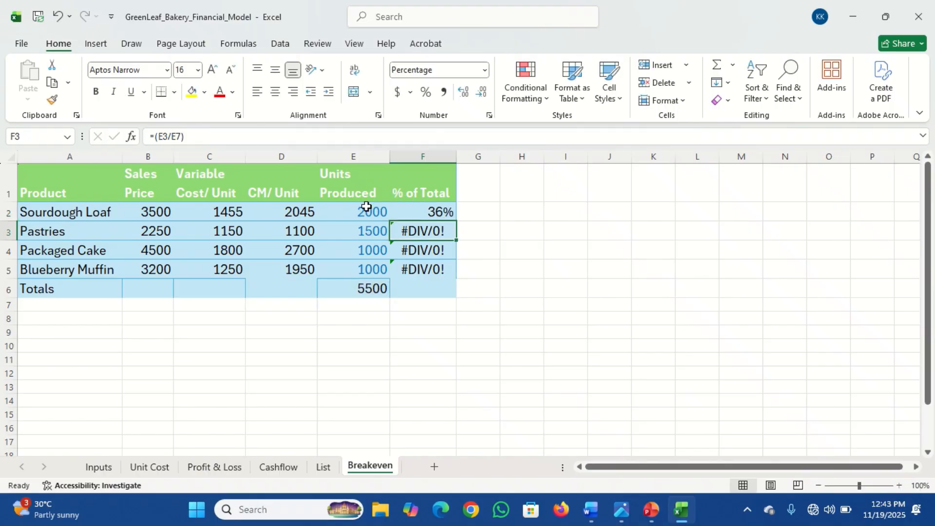
Step: Fill the % of Total formula down to all four products and show two decimal places
left_click(432, 206)
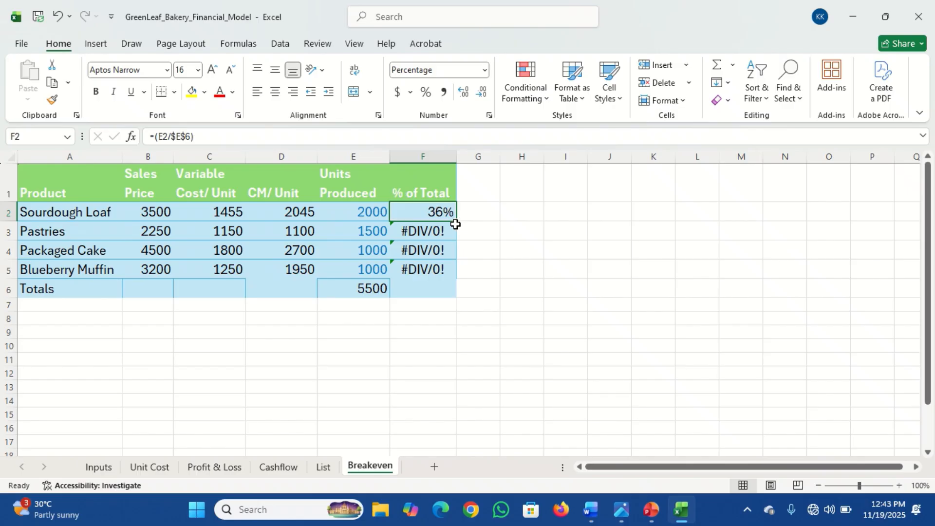
left_click_drag(456, 221, 456, 271)
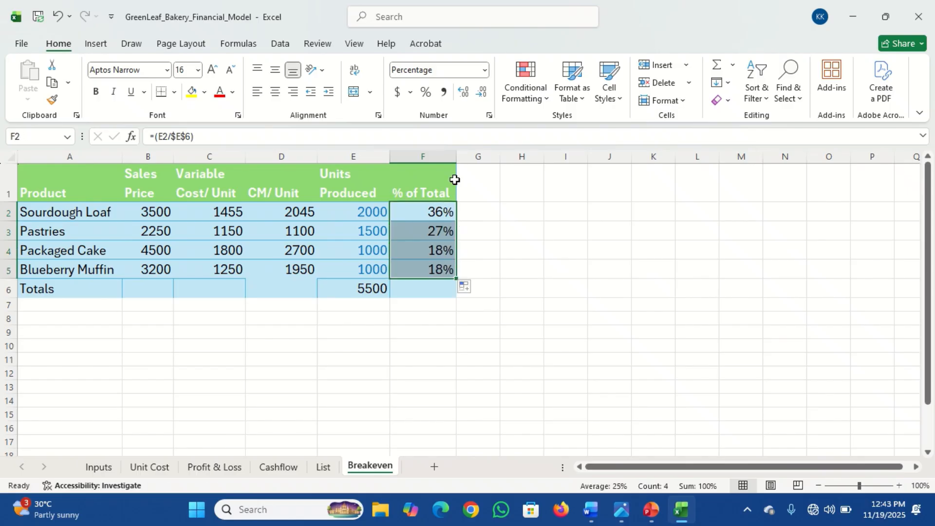
left_click(465, 94)
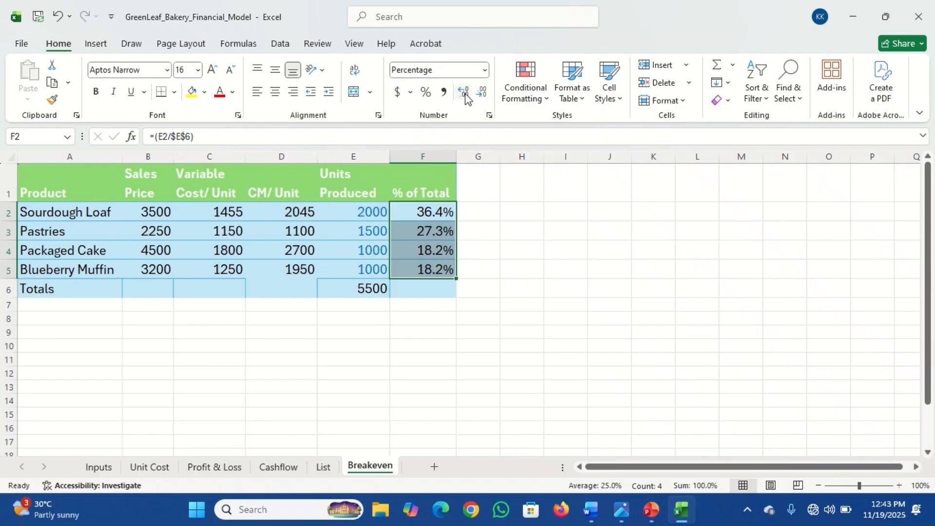
left_click(465, 94)
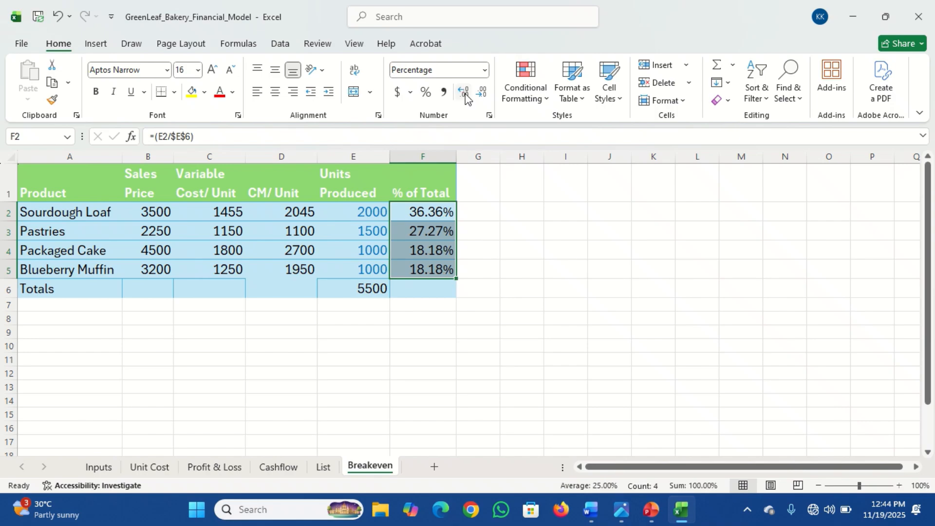
Step: Add a "Weighted CM" header in the next column and widen that column to fit
left_click(466, 181)
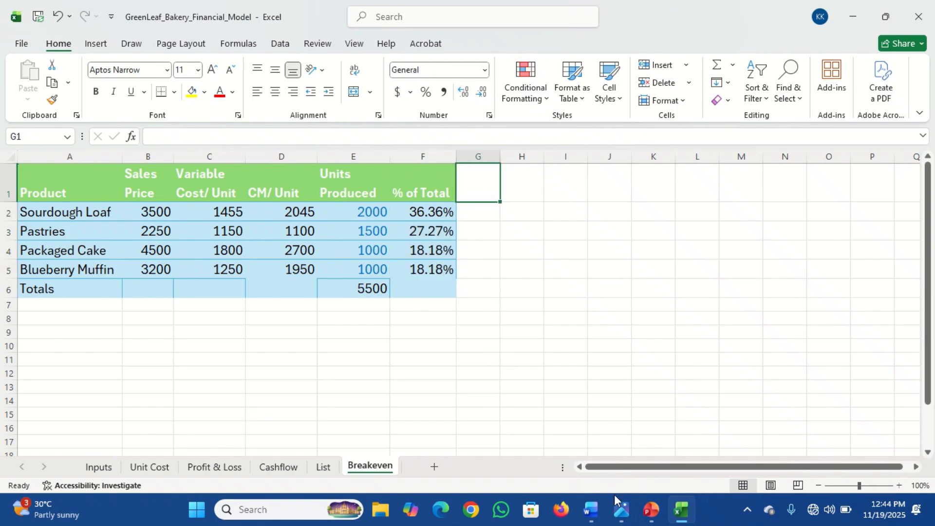
mouse_move(620, 511)
mouse_move(574, 461)
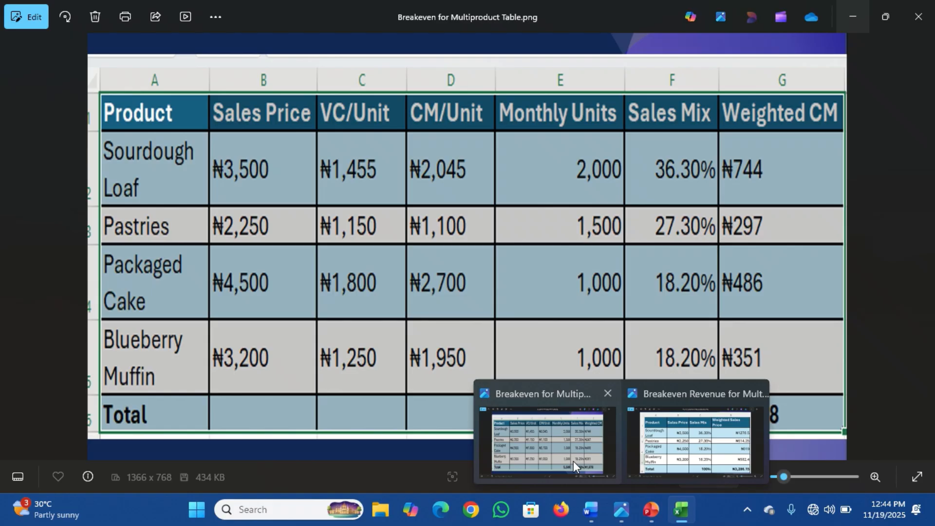
type("Weigh")
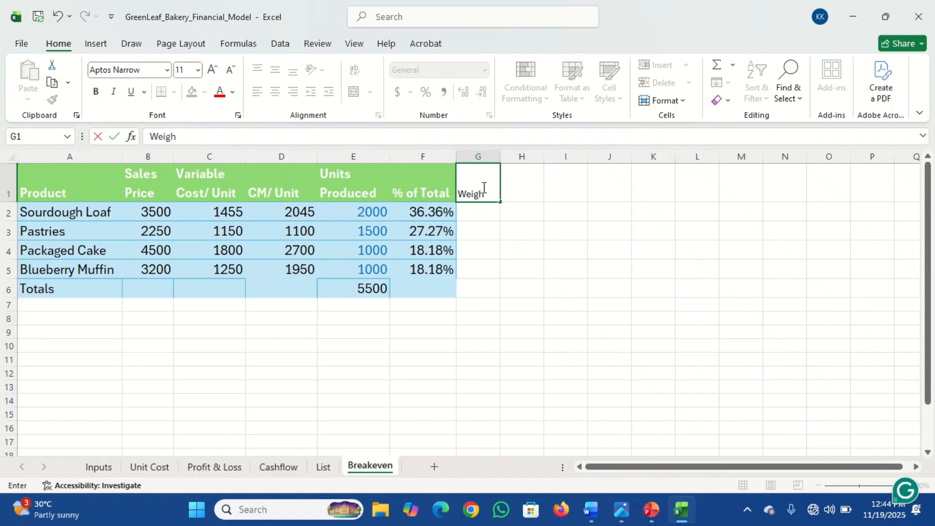
type("ted CM")
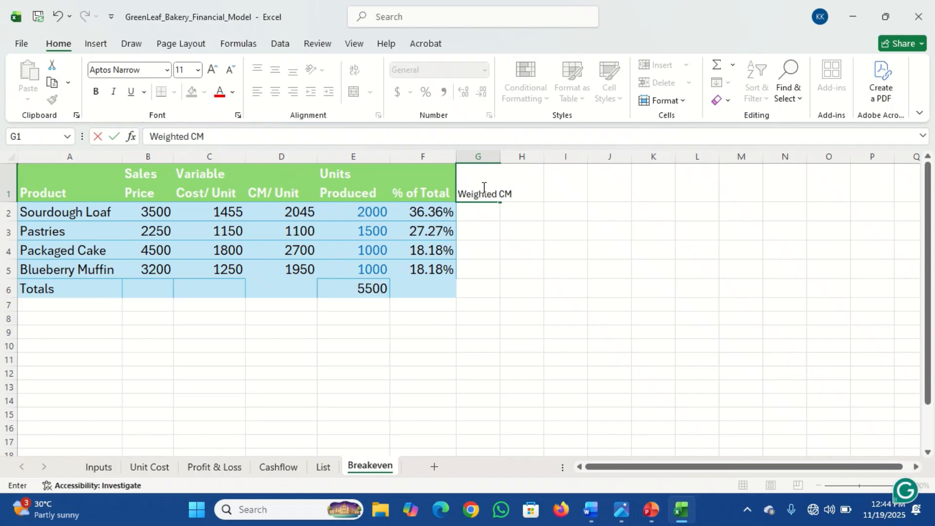
key("Return")
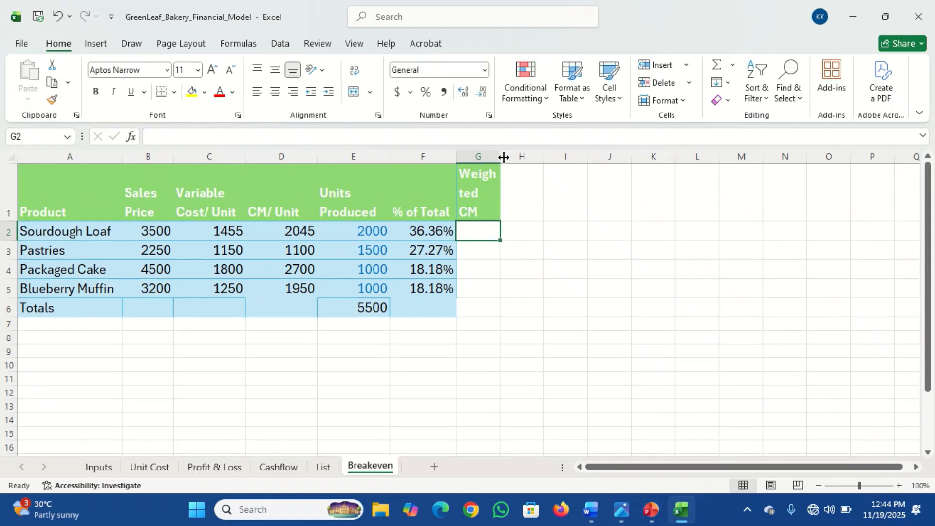
left_click_drag(499, 157, 519, 157)
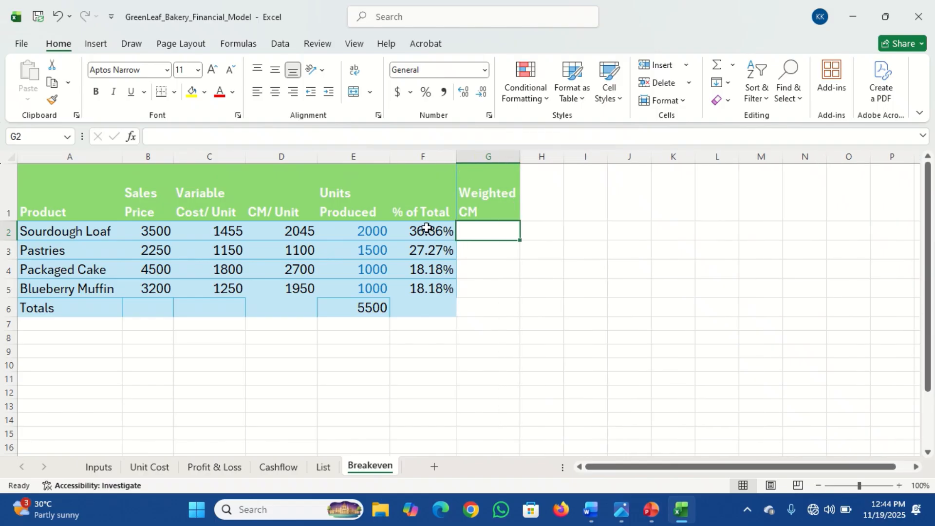
Step: Rename the % of Total header to "Sales Mix"
left_click(420, 206)
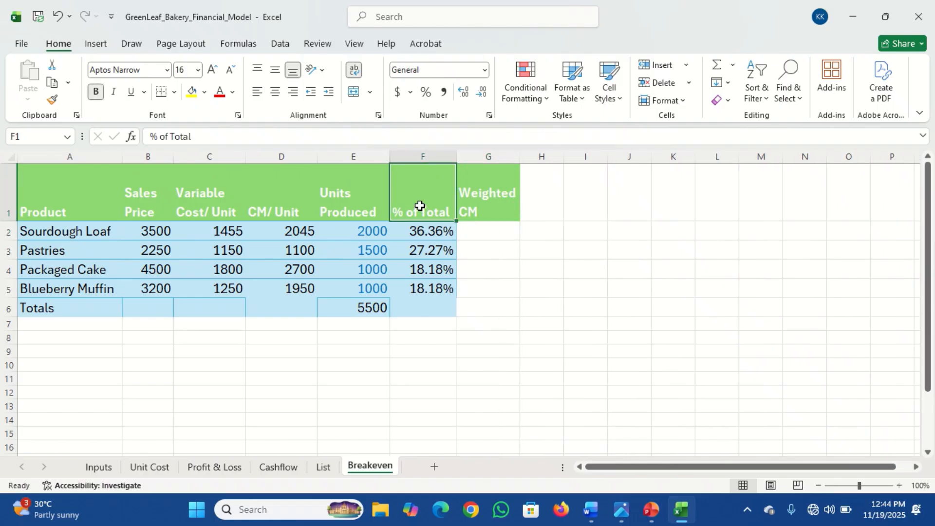
type("Sales Mix")
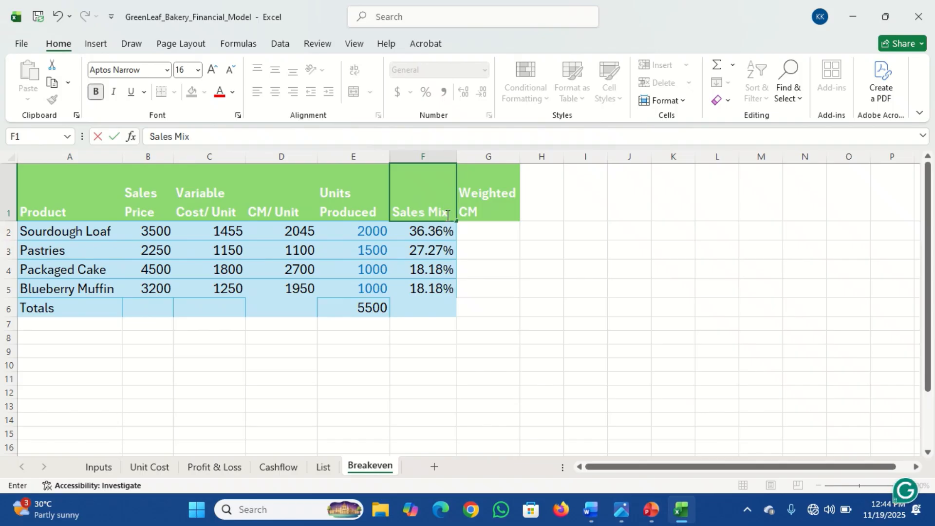
left_click(478, 227)
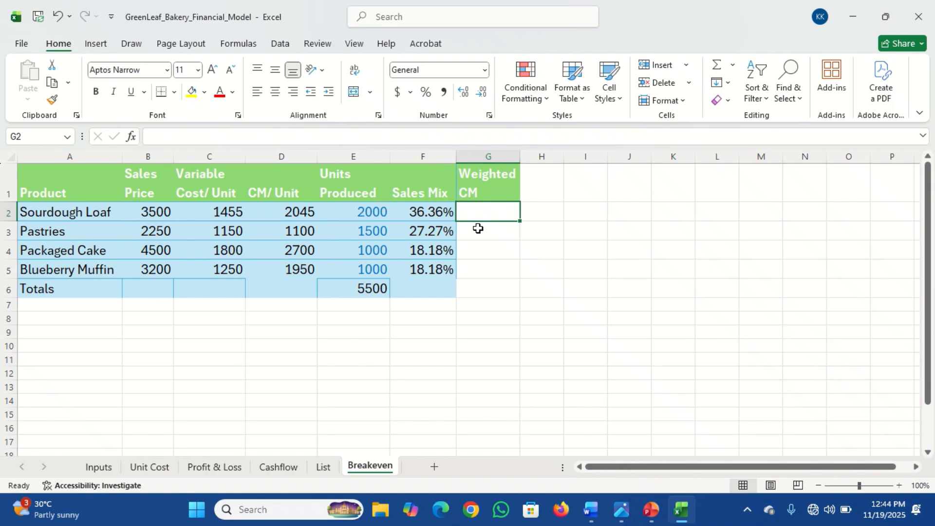
Step: Calculate Weighted CM as CM per unit times sales mix, =D2*F2, and fill it down for all four products
left_click(433, 213)
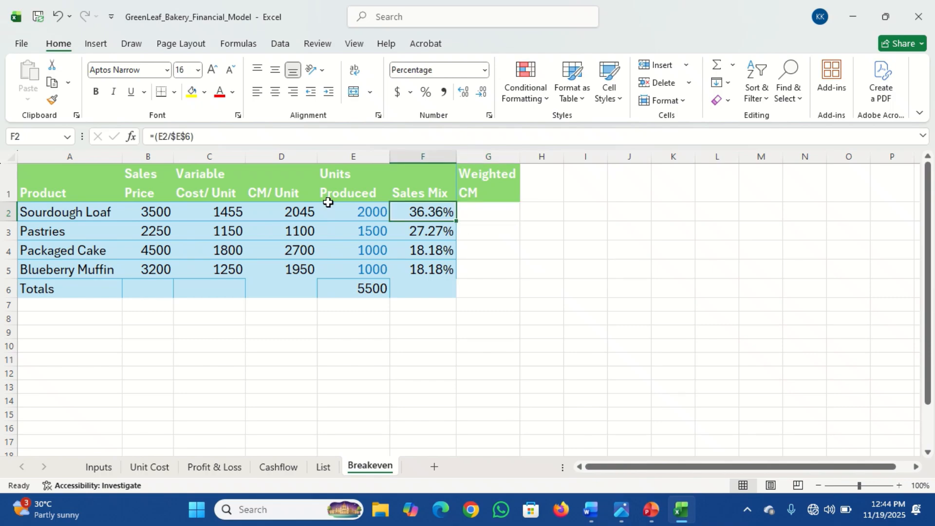
left_click(294, 208)
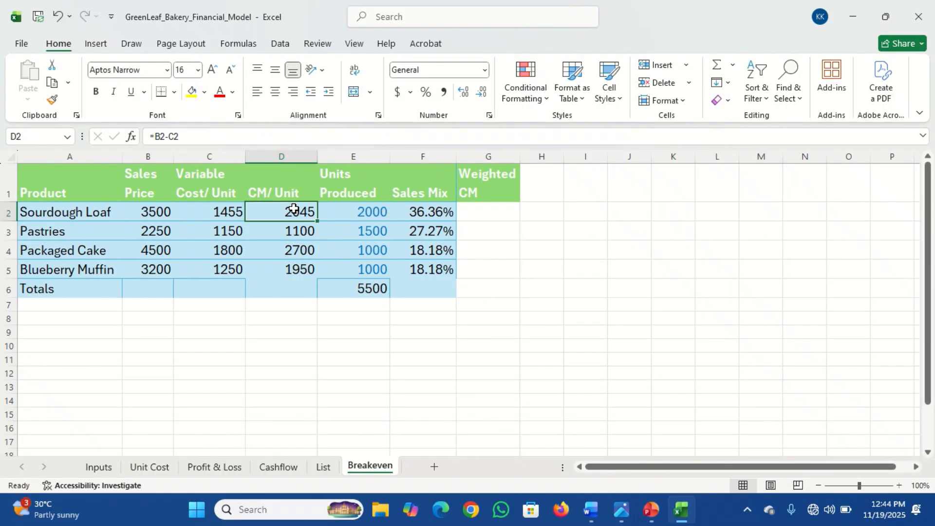
left_click(484, 210)
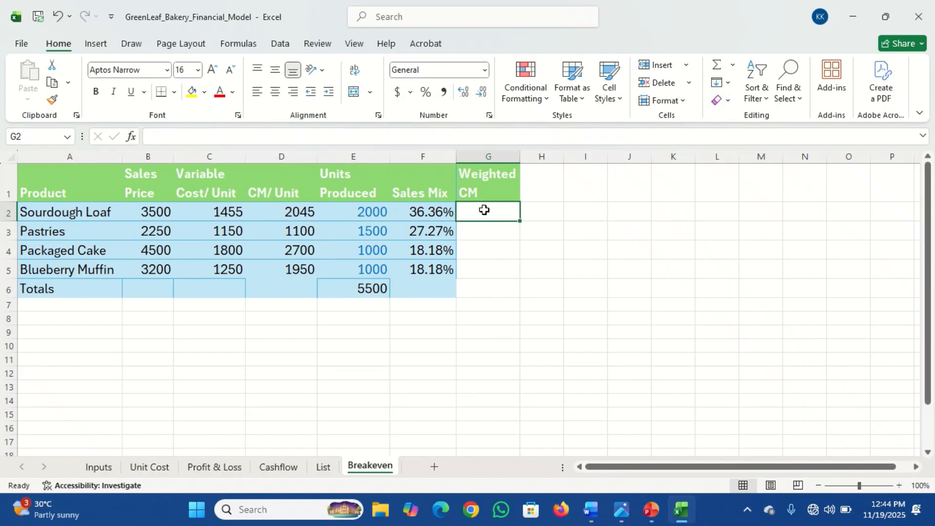
type("=")
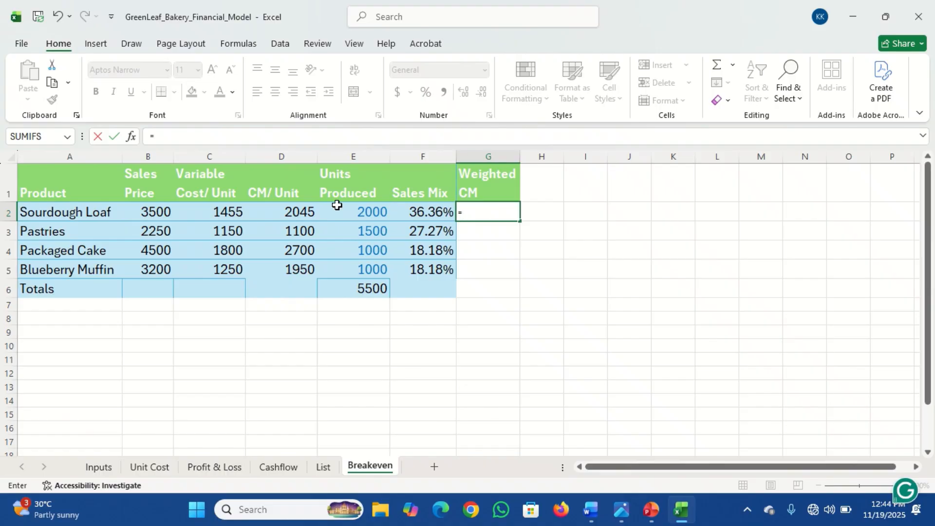
left_click(289, 213)
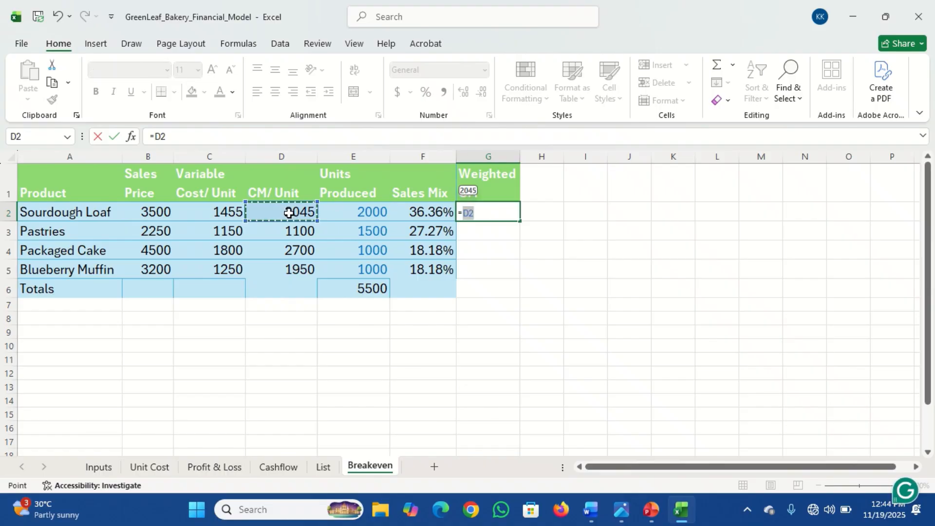
type("*")
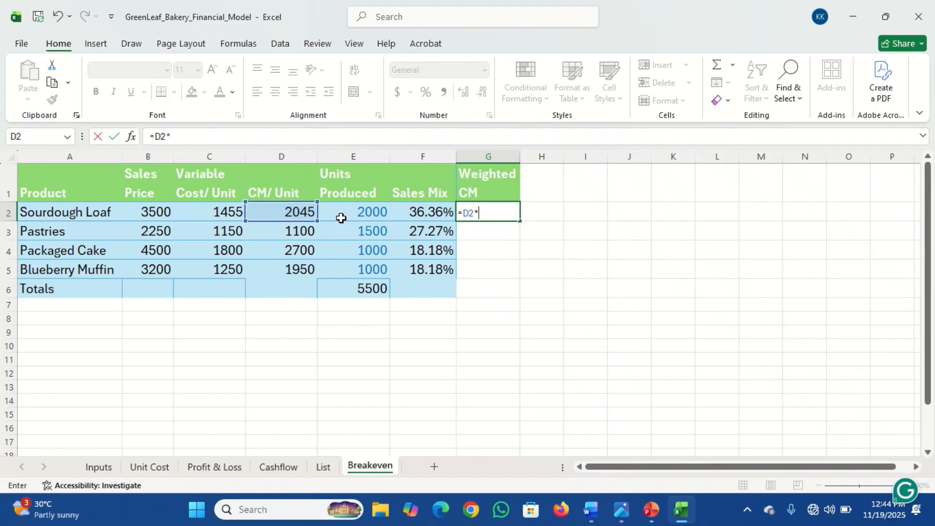
left_click(427, 210)
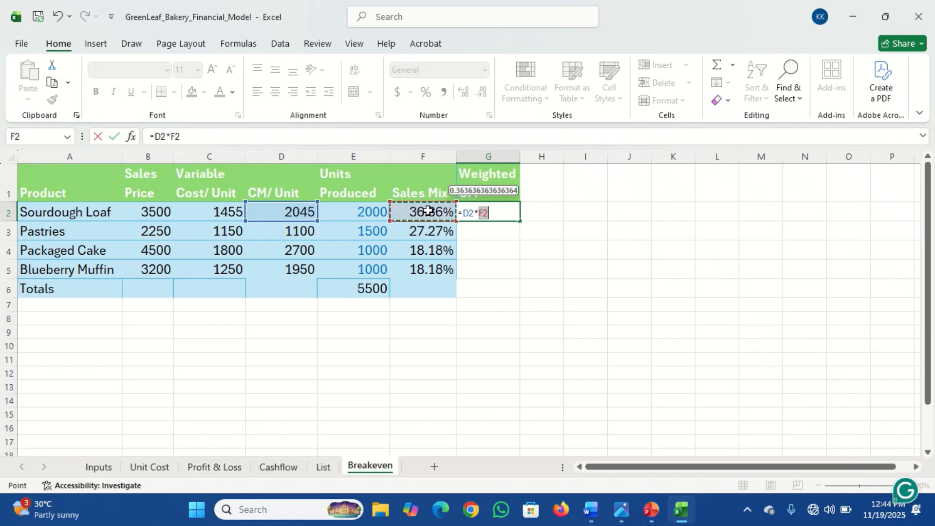
key("Return")
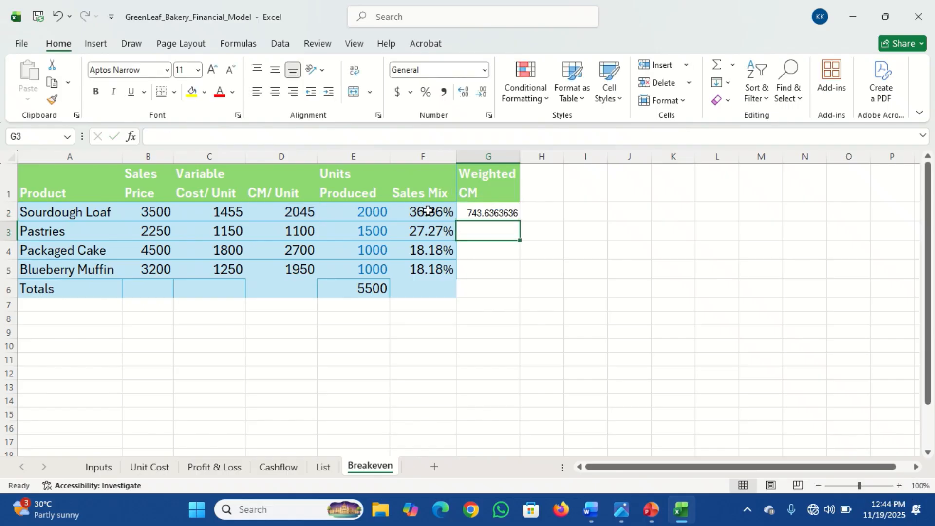
left_click(480, 210)
left_click_drag(520, 222, 522, 274)
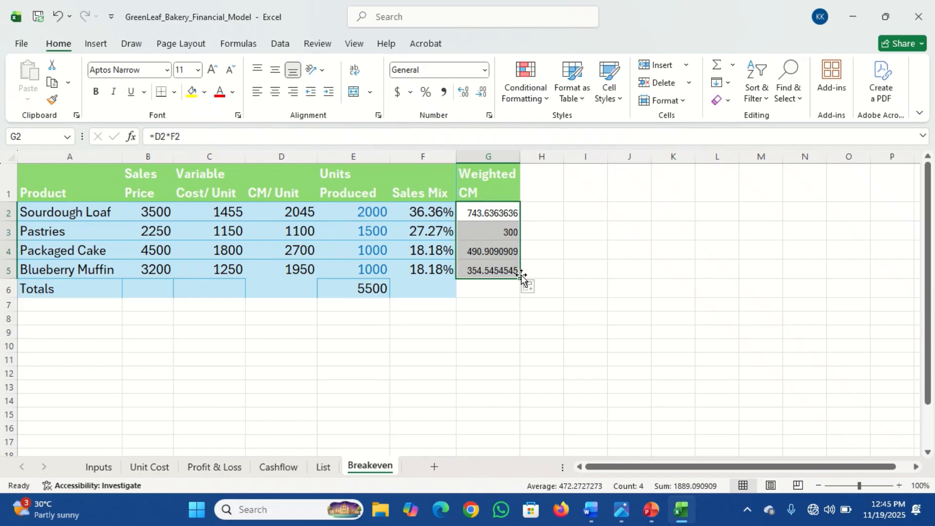
Step: Copy the units SUM formula from the Totals row into the Weighted CM total cell
left_click(376, 288)
key("ctrl+c")
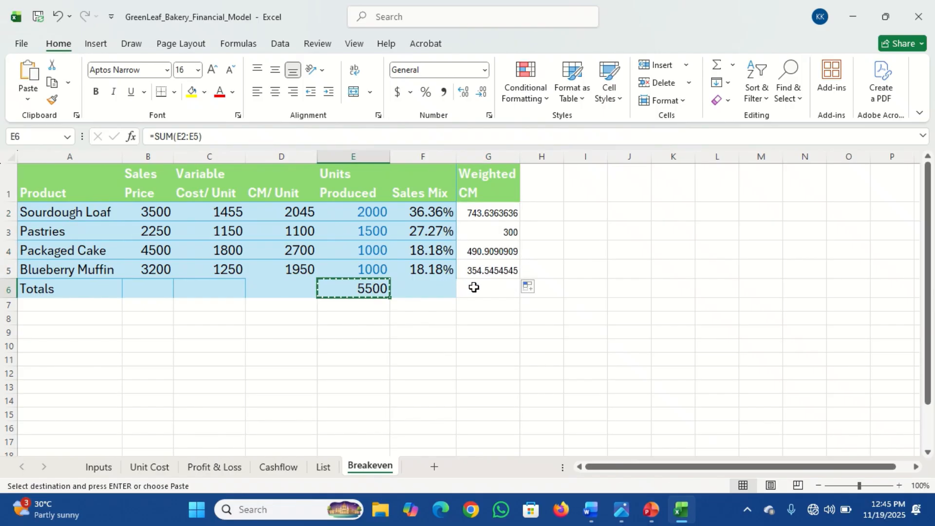
left_click(474, 287)
key("ctrl+v")
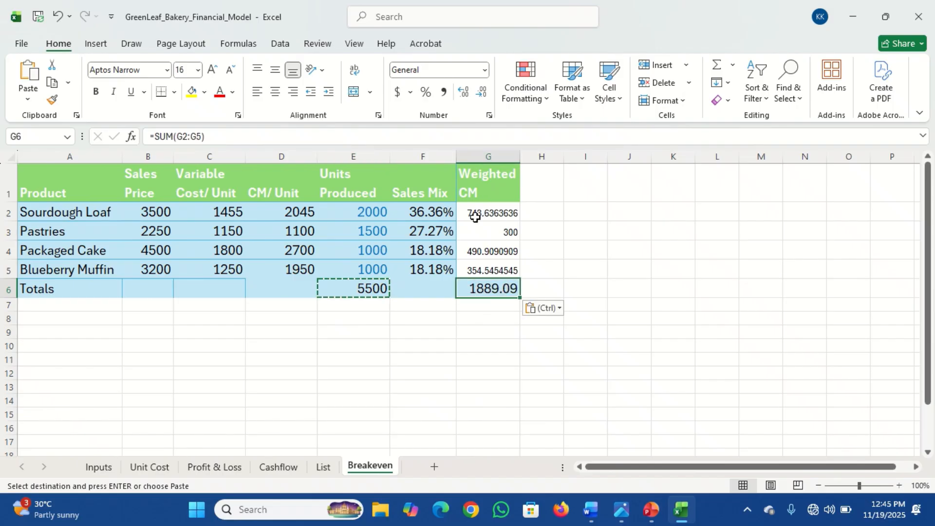
Step: Copy the Sales Mix cell formatting onto the four Weighted CM values and widen the Weighted CM column slightly
left_click(422, 210)
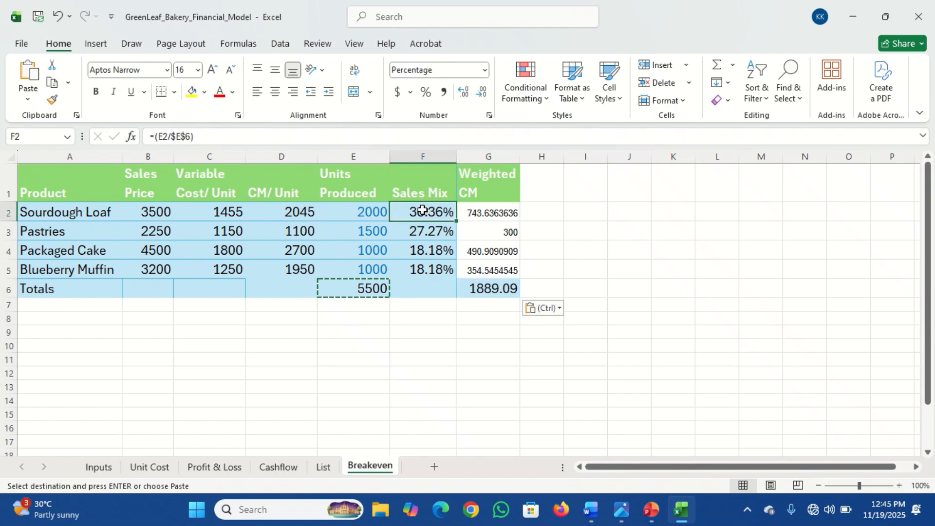
left_click(52, 100)
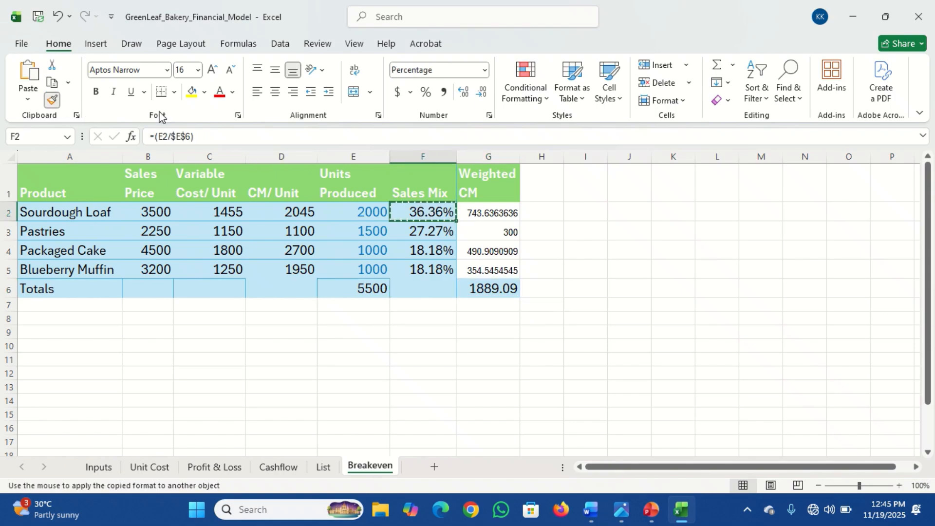
left_click_drag(472, 209, 481, 266)
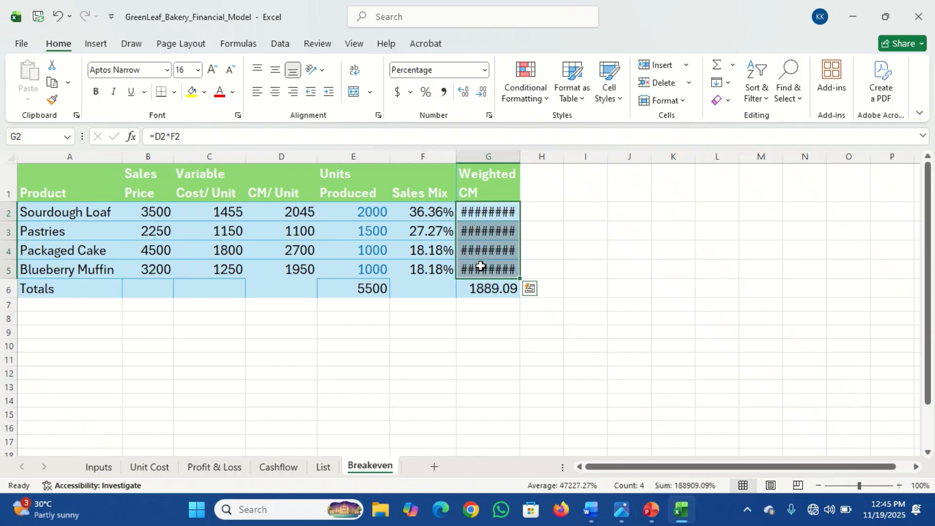
left_click_drag(517, 156, 522, 157)
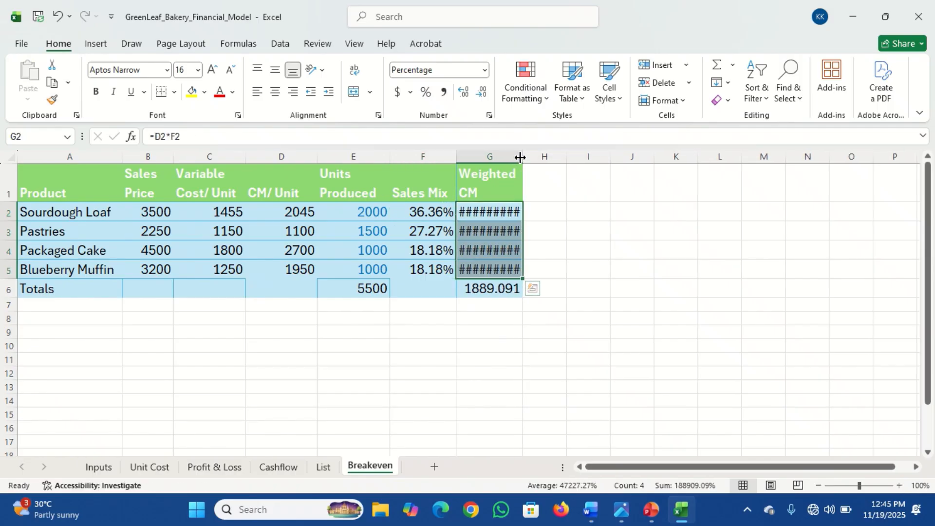
Step: Format the Weighted CM values as Number with no decimal places
left_click(486, 94)
left_click(486, 95)
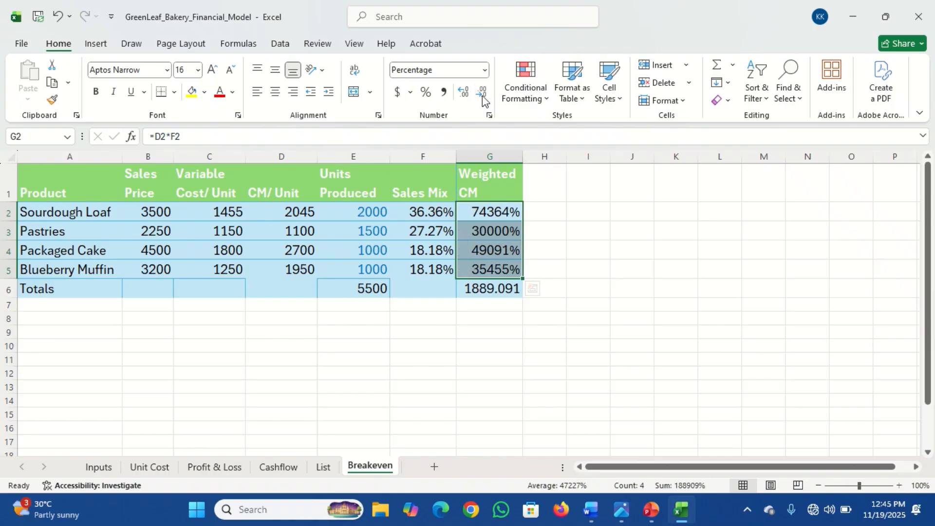
left_click(484, 70)
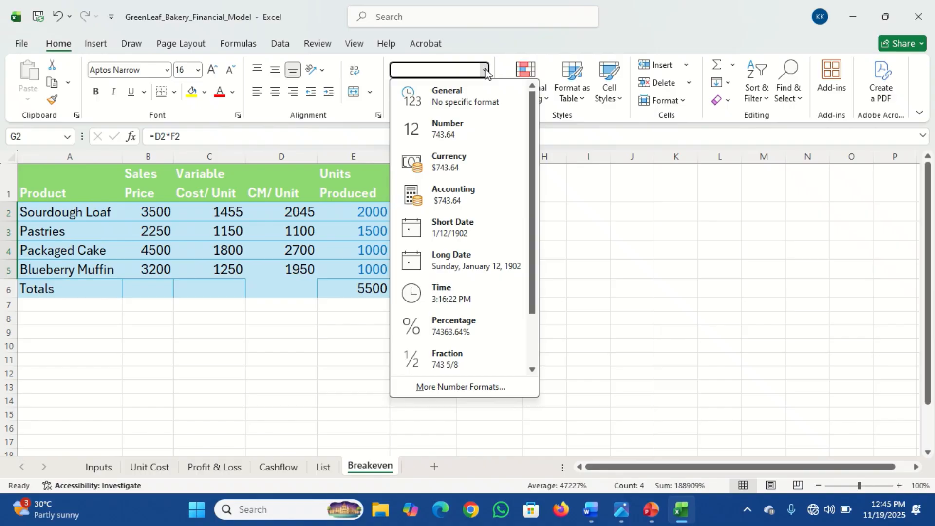
left_click(461, 130)
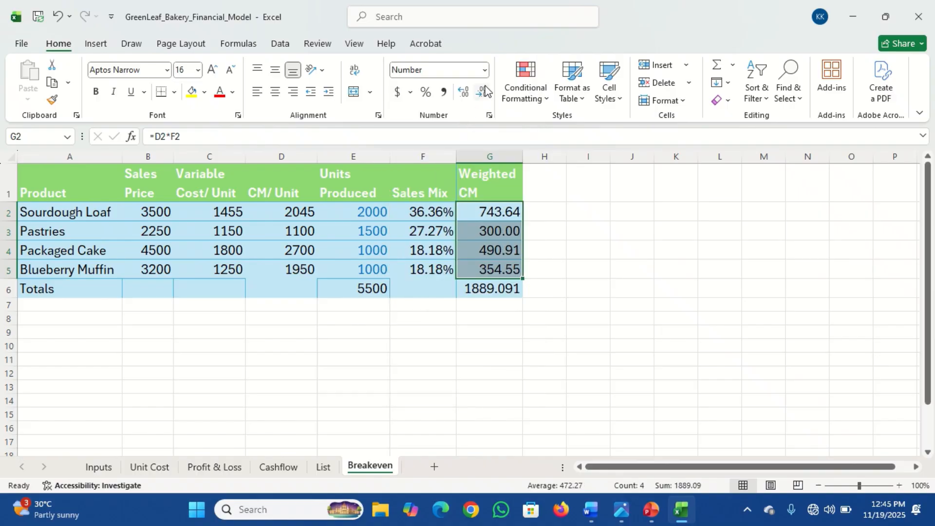
left_click(465, 96)
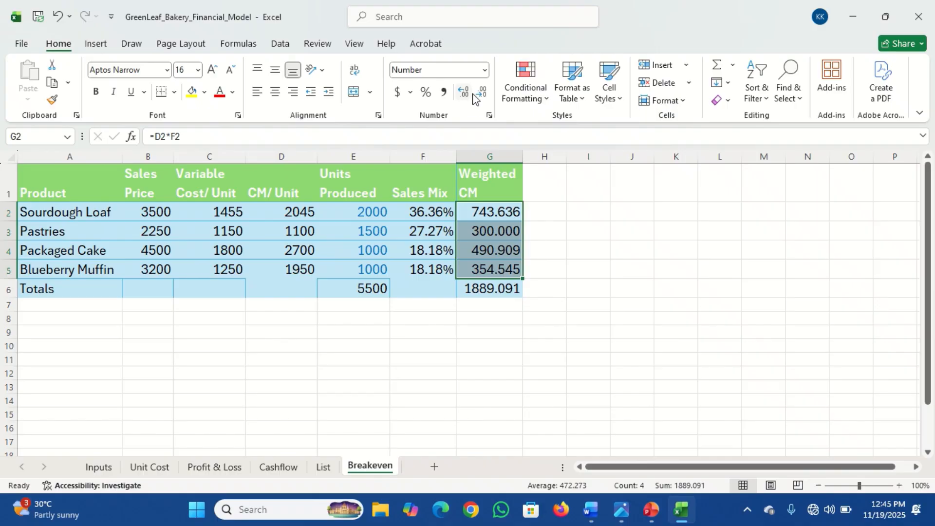
left_click(479, 97)
left_click(480, 97)
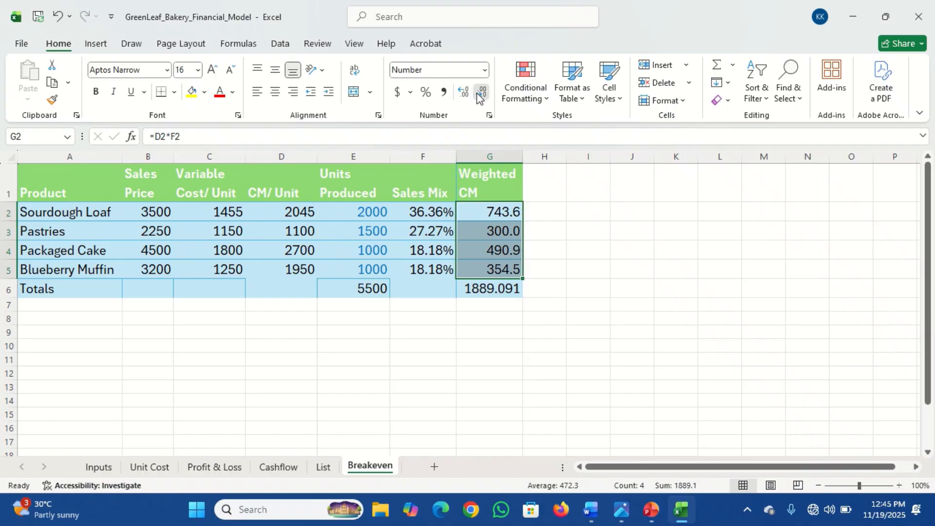
left_click(479, 97)
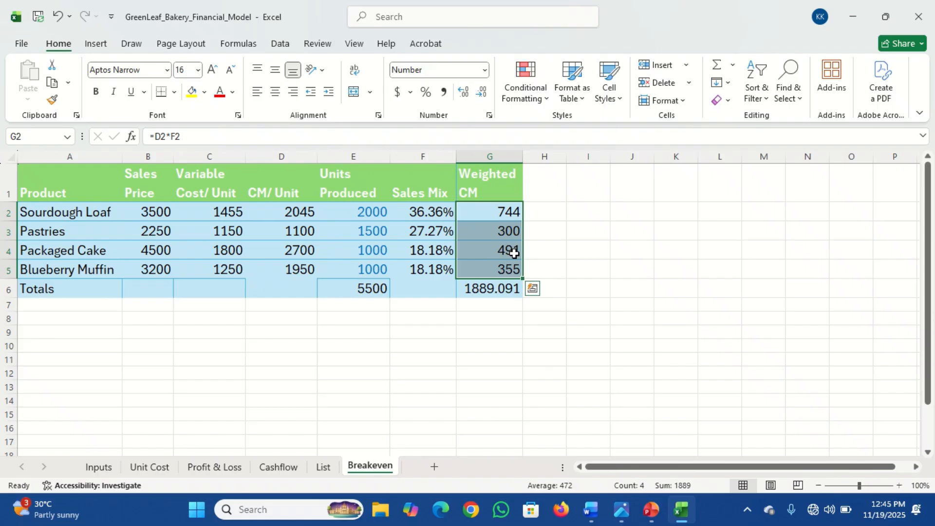
Step: Reduce the Weighted CM total to two decimal places
left_click(495, 292)
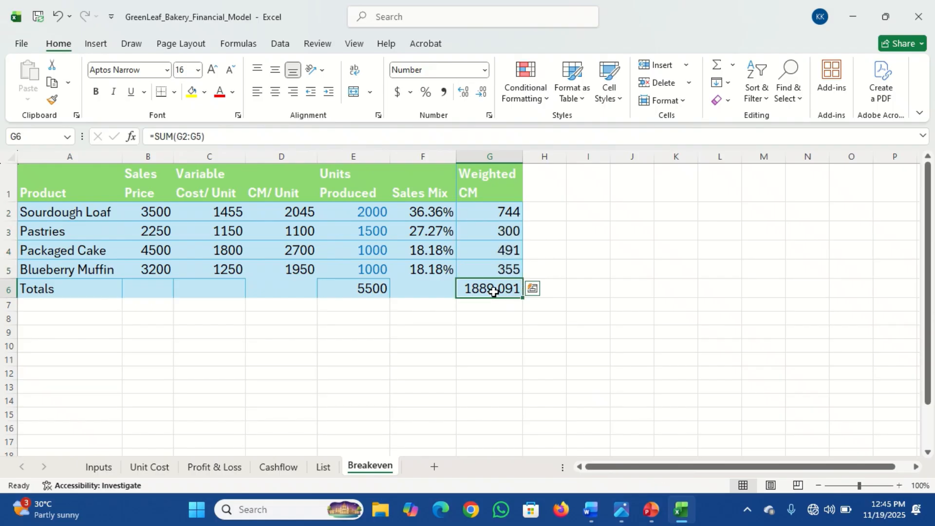
left_click(481, 96)
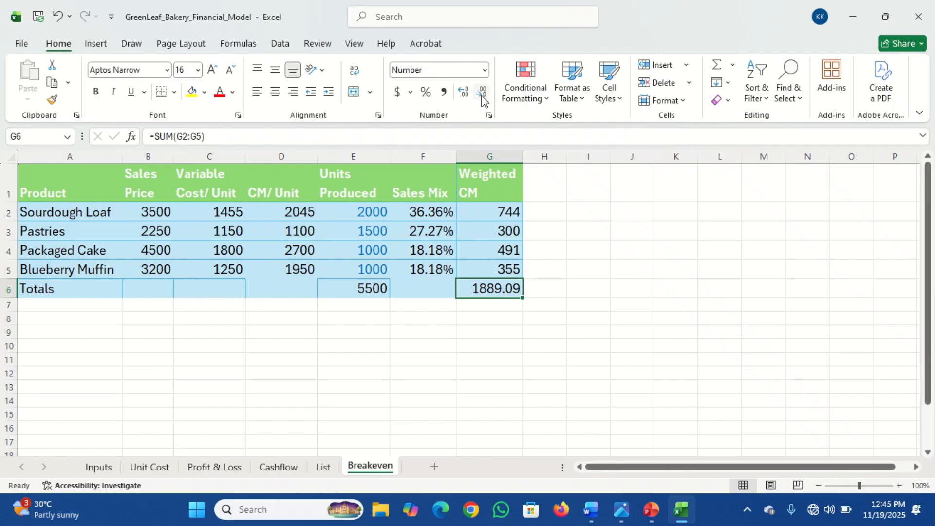
left_click(61, 316)
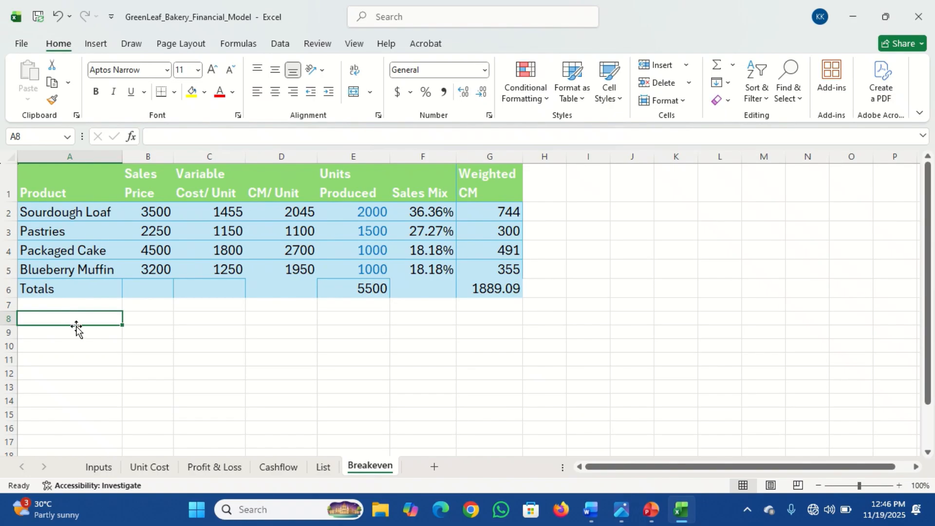
Step: Copy the Product, Sales Price and Sales Mix columns, including the Totals row, into a new table starting at A9
left_click_drag(49, 183, 160, 214)
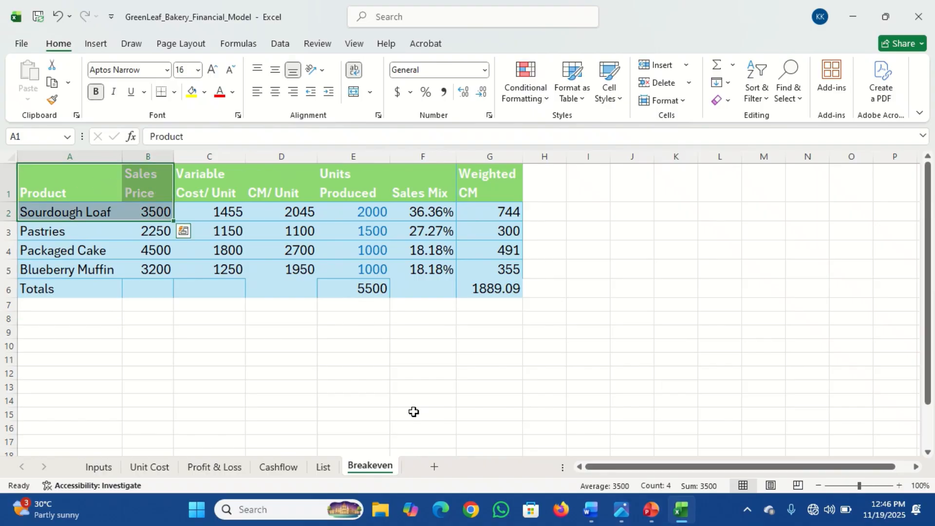
mouse_move(622, 511)
mouse_move(705, 459)
left_click_drag(63, 182, 151, 282)
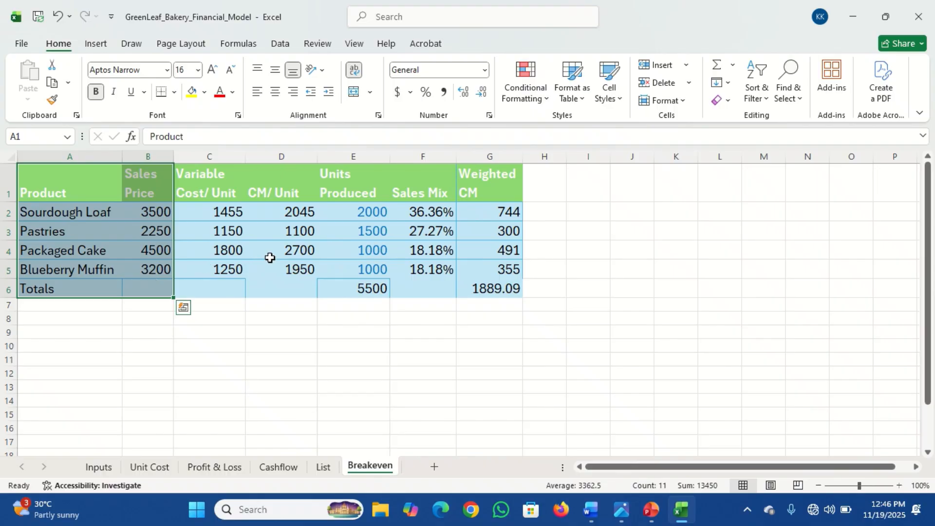
left_click_drag(403, 176, 431, 287, "ctrl")
key("ctrl+c")
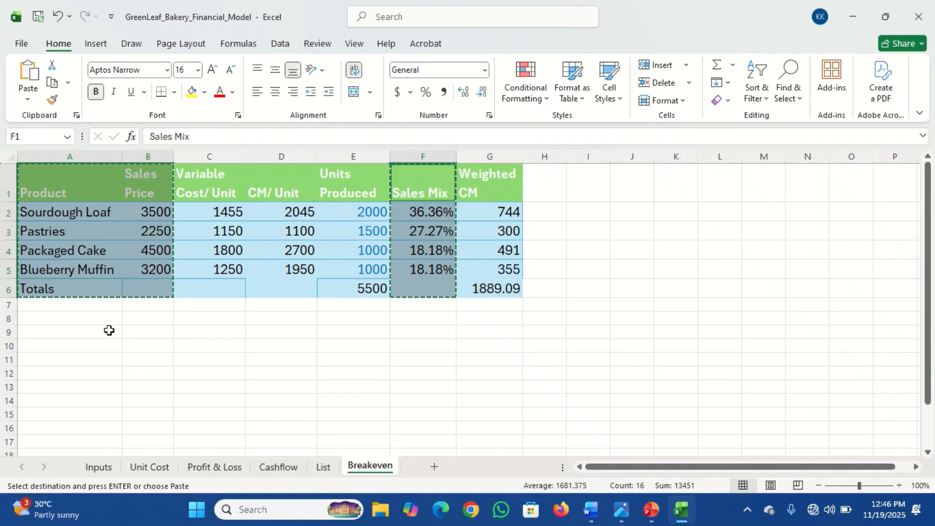
left_click(55, 335)
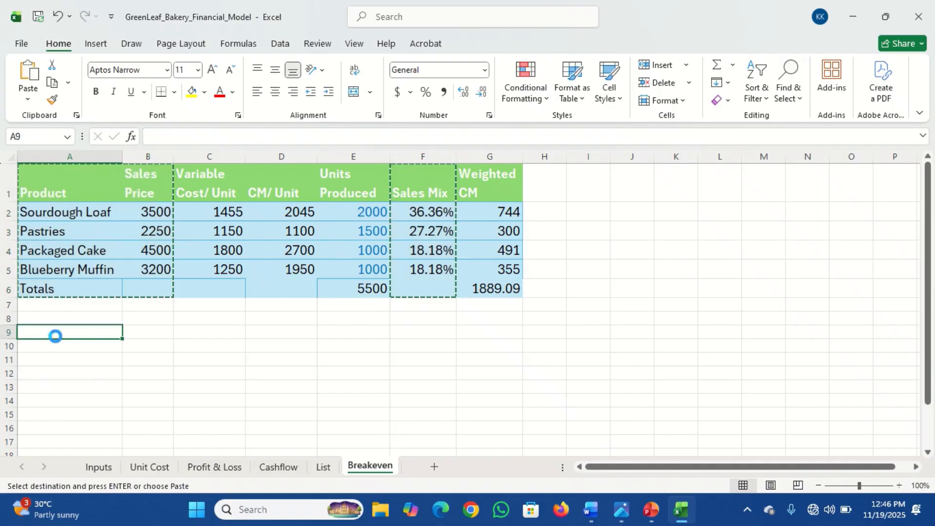
key("ctrl+v")
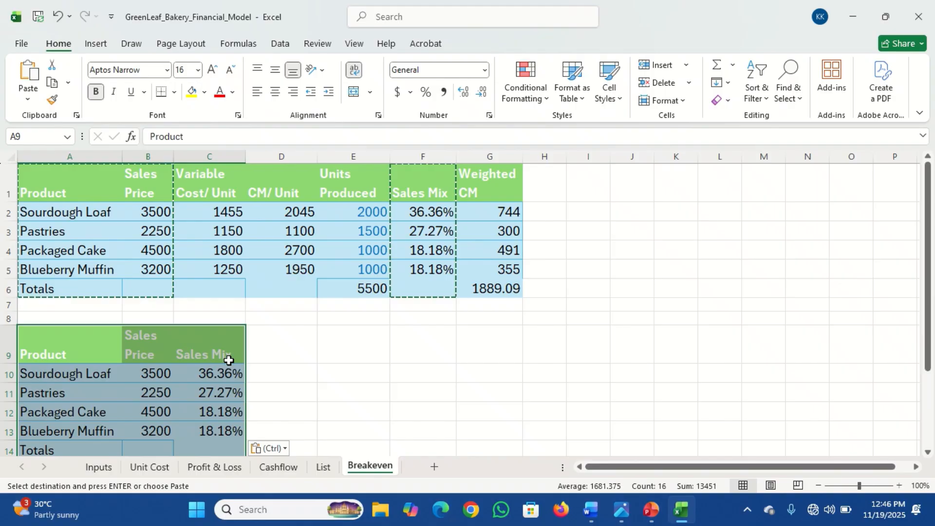
Step: Add a "Weighted Sales Price" header in the new table's next column
left_click(269, 348)
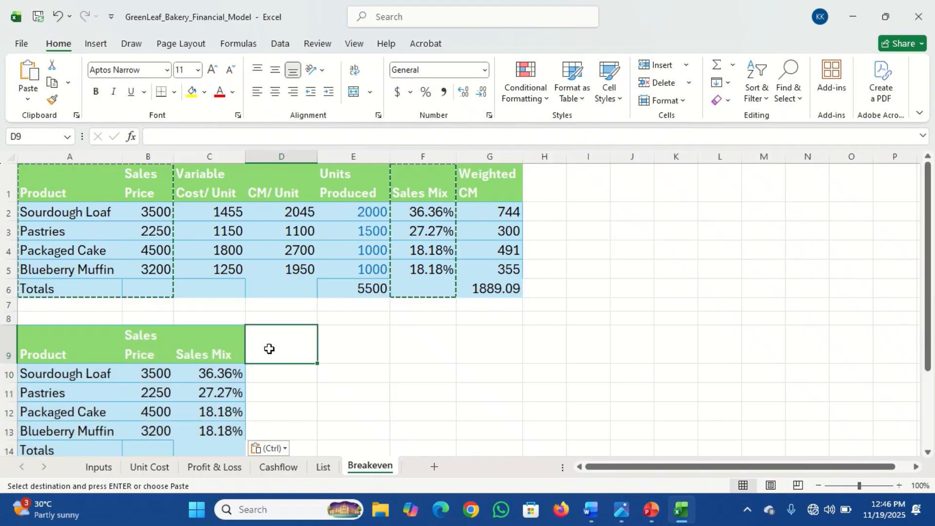
type("Weight")
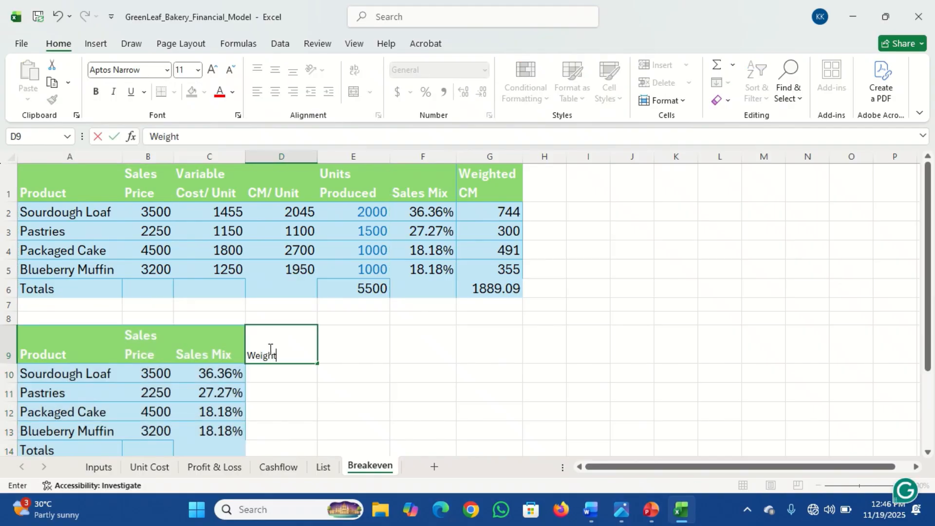
type("ed Sales ")
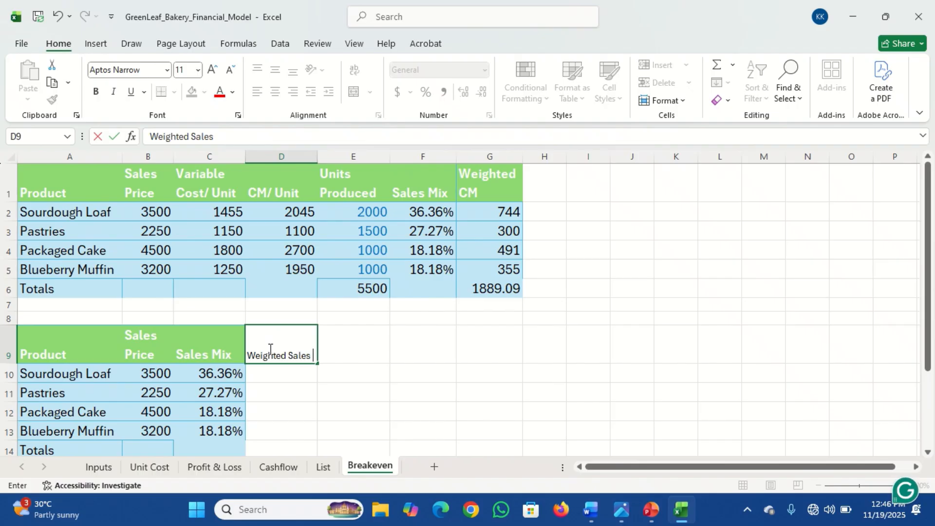
type("Price")
key("Return")
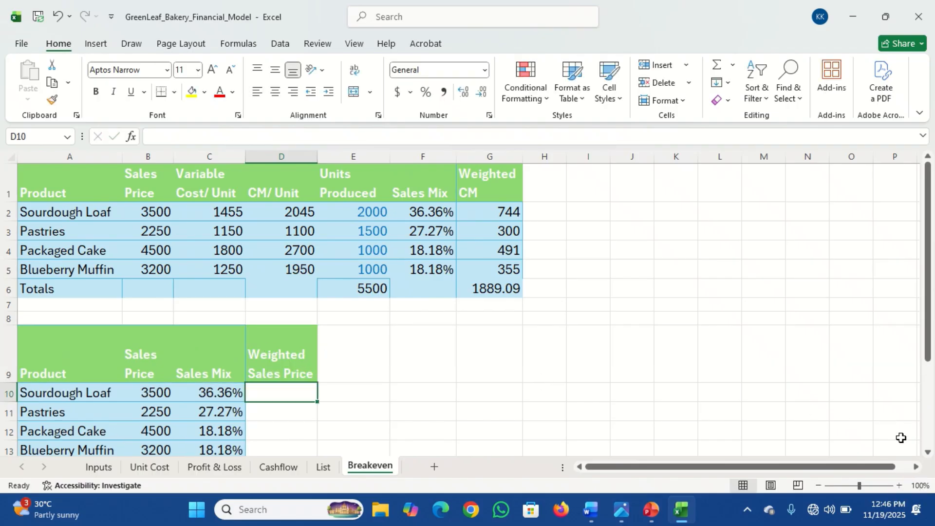
Step: Calculate Weighted Sales Price as sales price times sales mix, =B10*C10, and fill it down for all four products
left_click(928, 453)
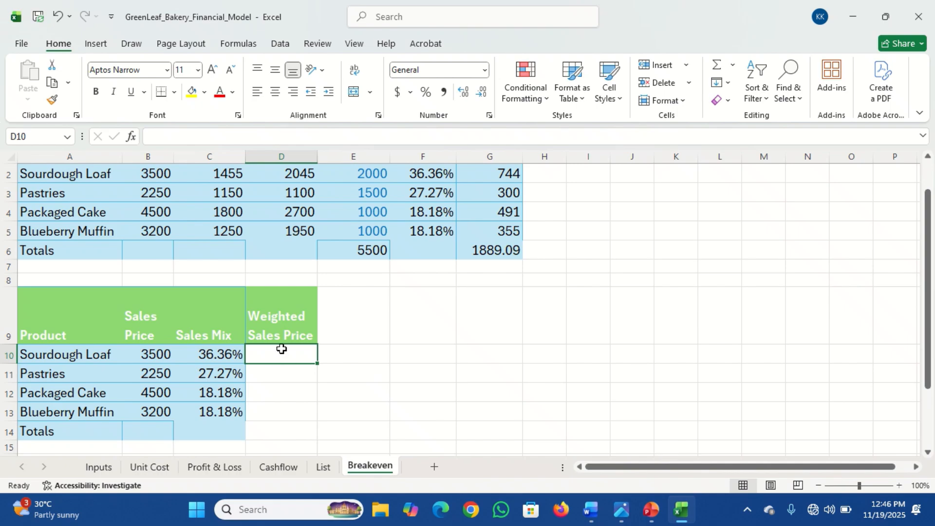
left_click(226, 353)
left_click(156, 352)
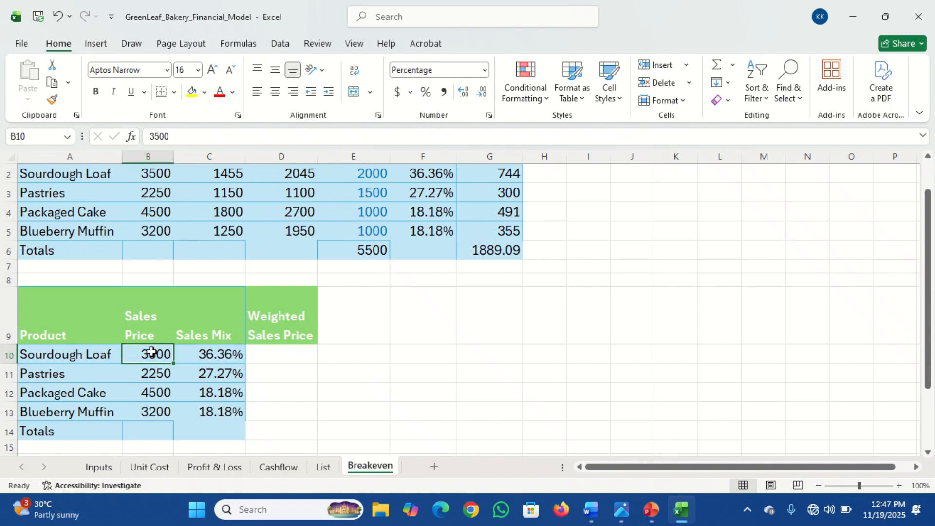
left_click(272, 352)
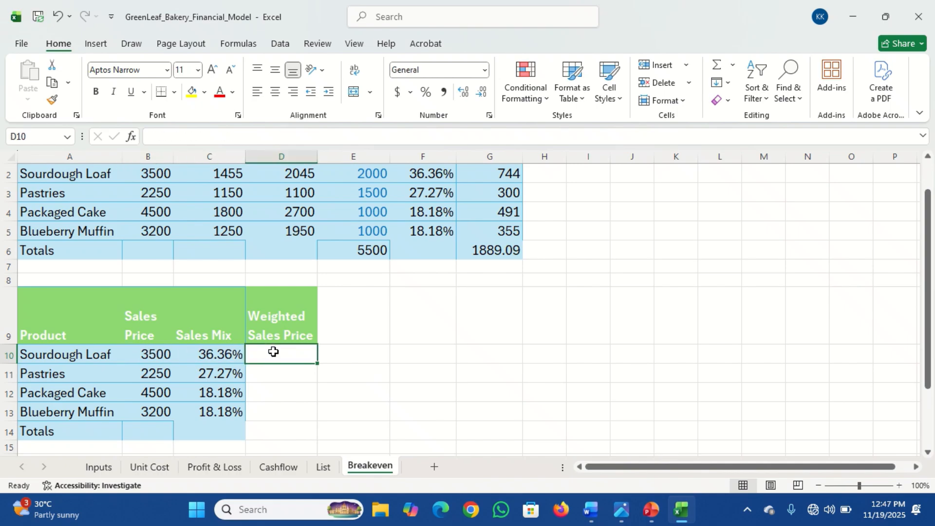
type("=")
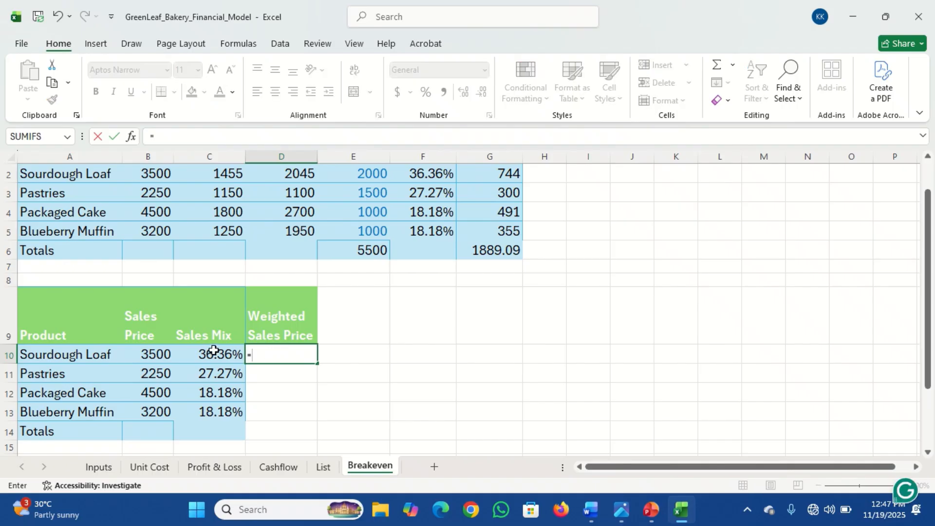
left_click(152, 351)
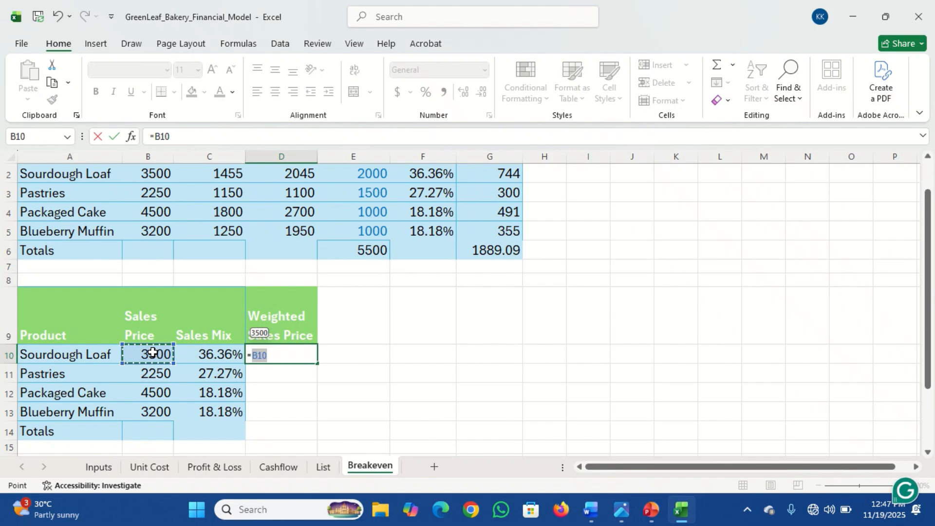
type("*")
left_click(207, 354)
key("Return")
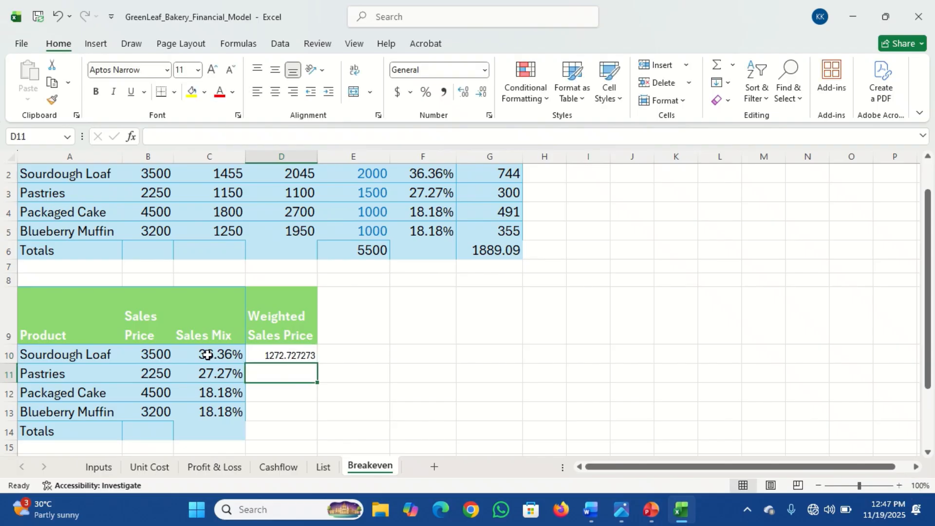
left_click(288, 355)
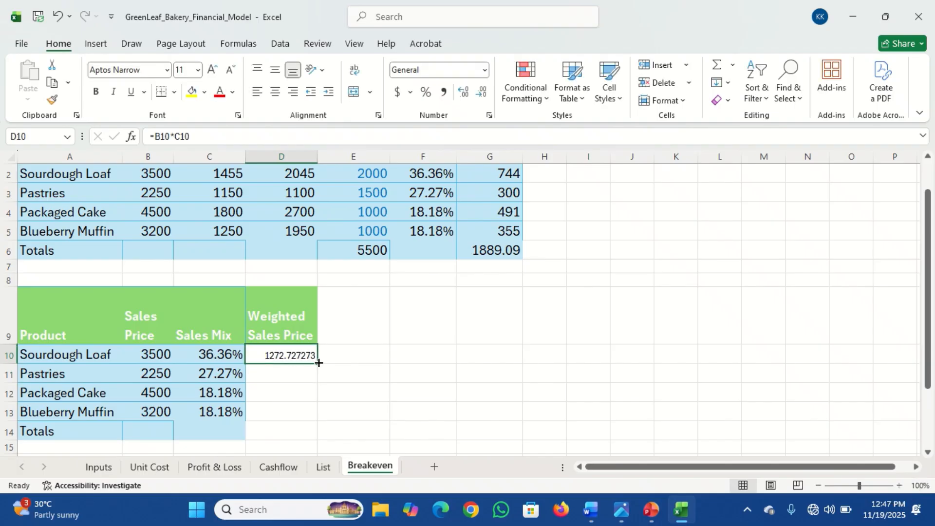
left_click_drag(319, 363, 313, 412)
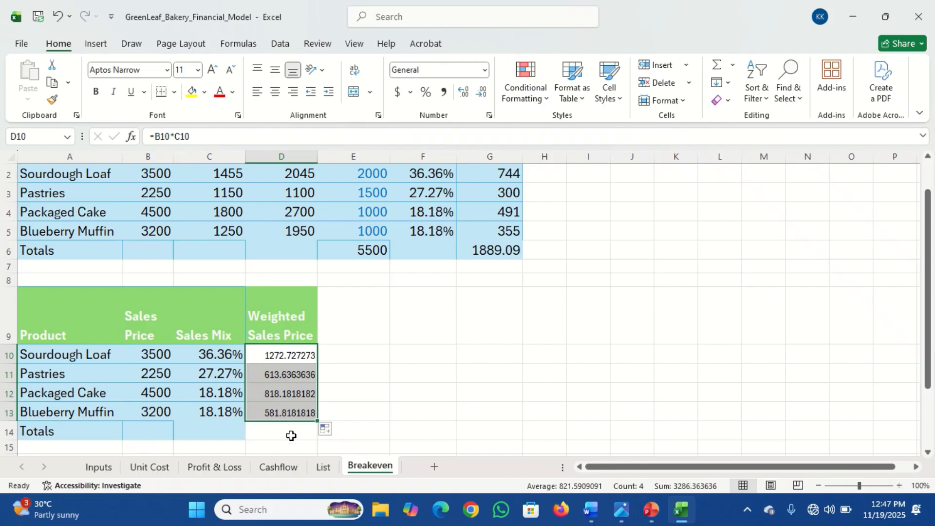
Step: Total the Weighted Sales Price column in the Totals row with =SUM(D10:D13)
left_click(291, 435)
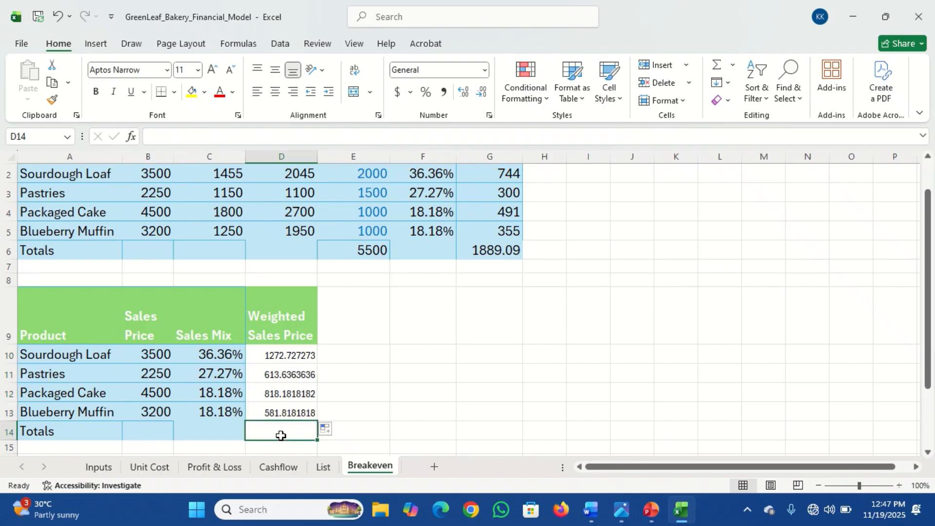
type("=sum")
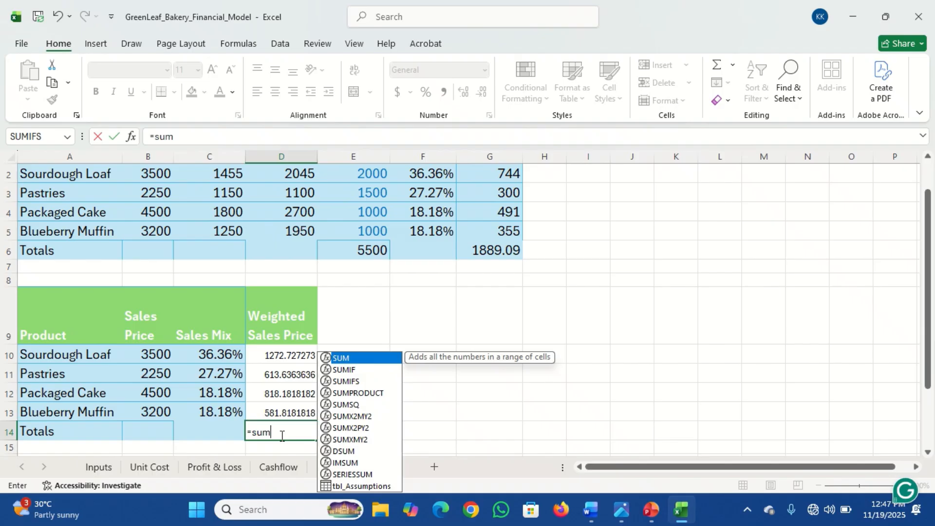
key("Tab")
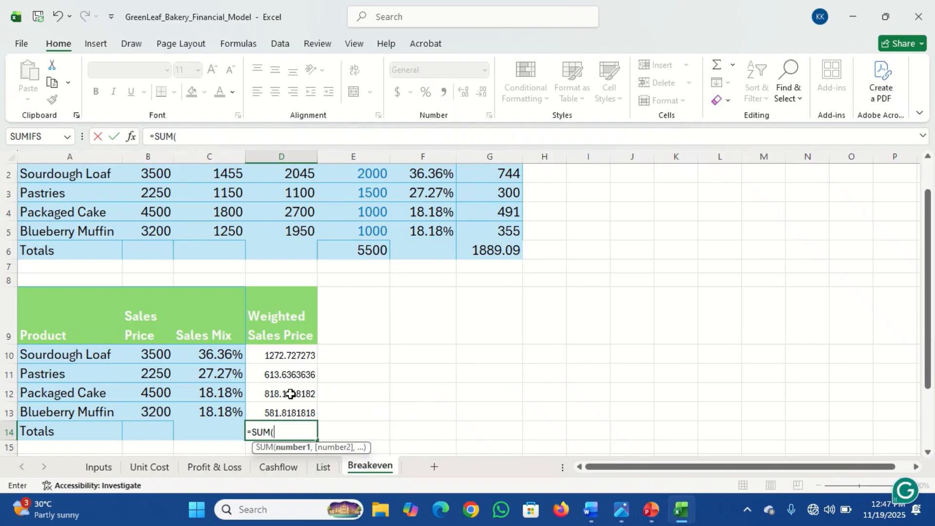
left_click_drag(282, 355, 287, 411)
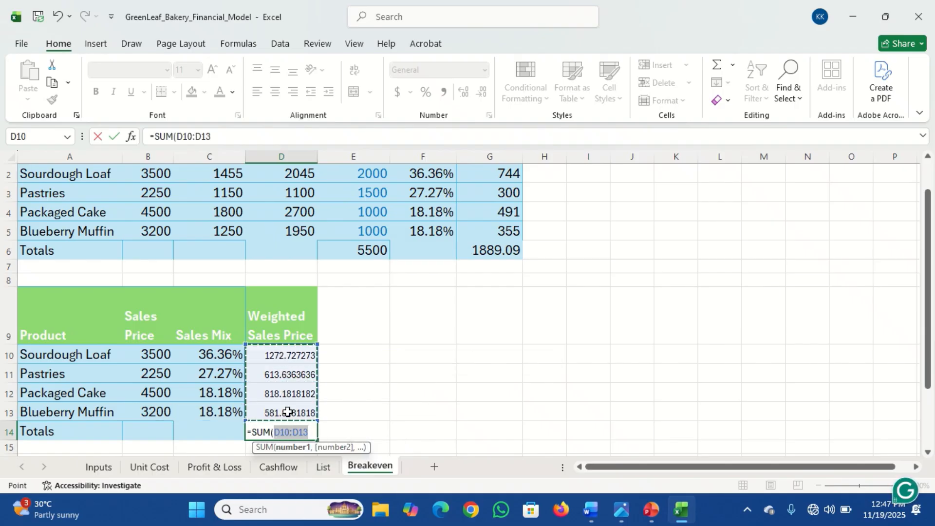
key("Return")
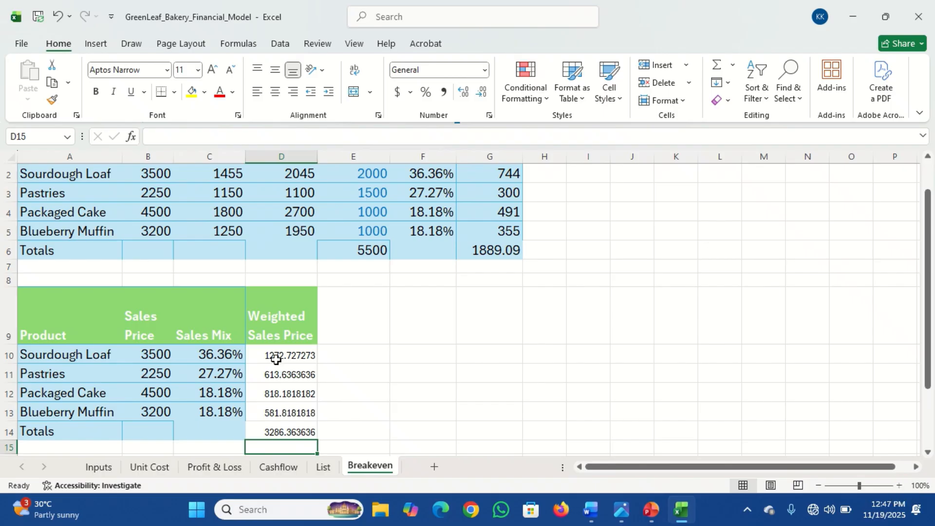
Step: Copy the Sales Price cell formatting onto the Weighted Sales Price cells D10 through D14 with Format Painter
left_click(212, 352)
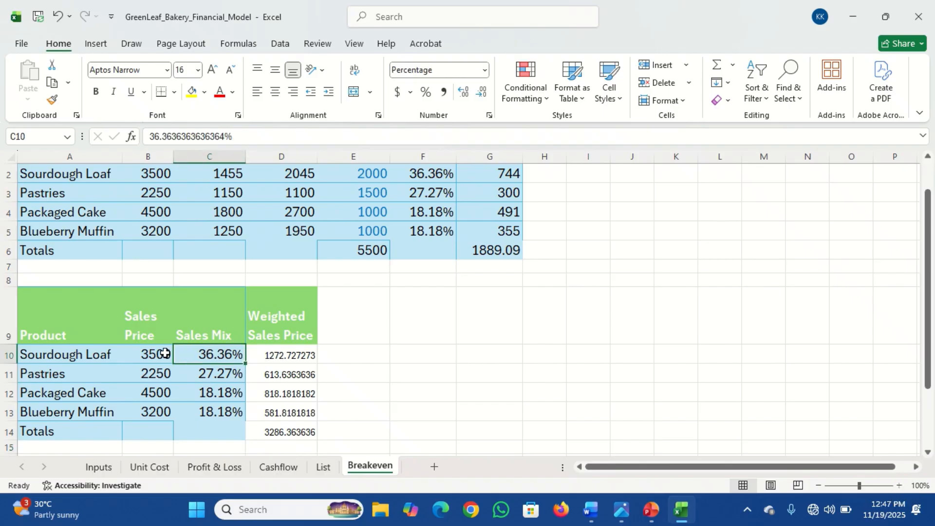
left_click(141, 353)
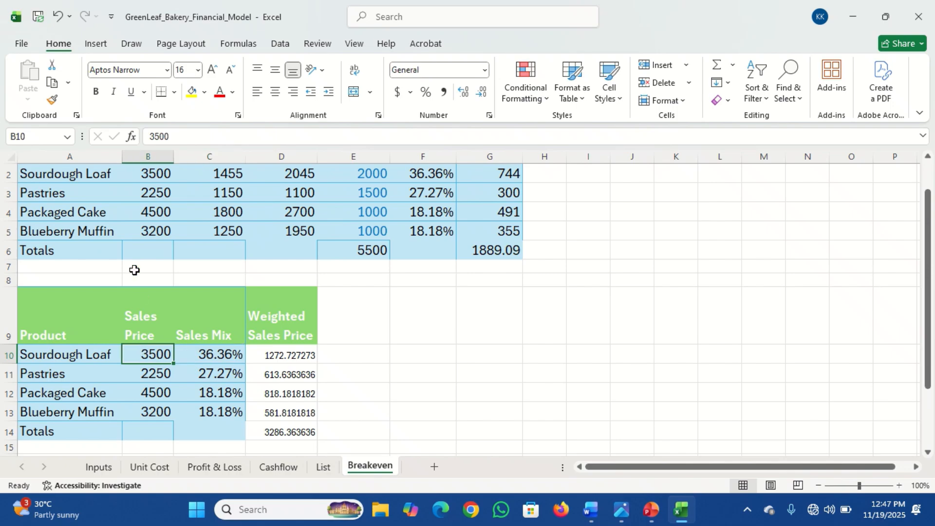
left_click(54, 101)
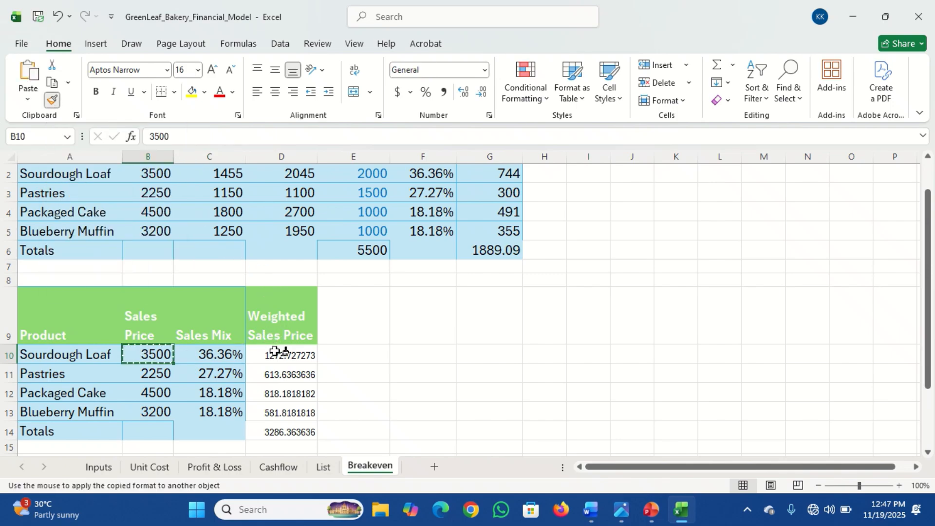
left_click_drag(275, 351, 278, 428)
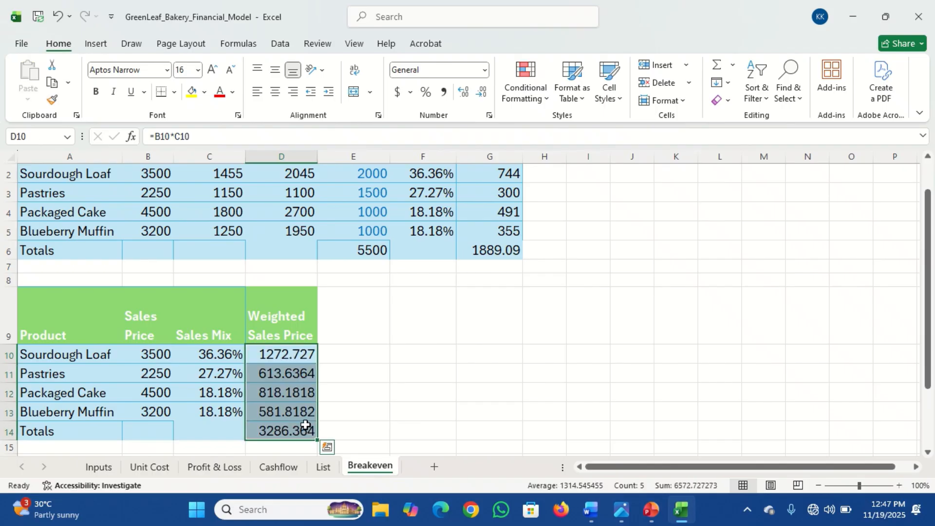
Step: Reduce the Weighted Sales Price values in D10:D14 to two decimal places
left_click(291, 430)
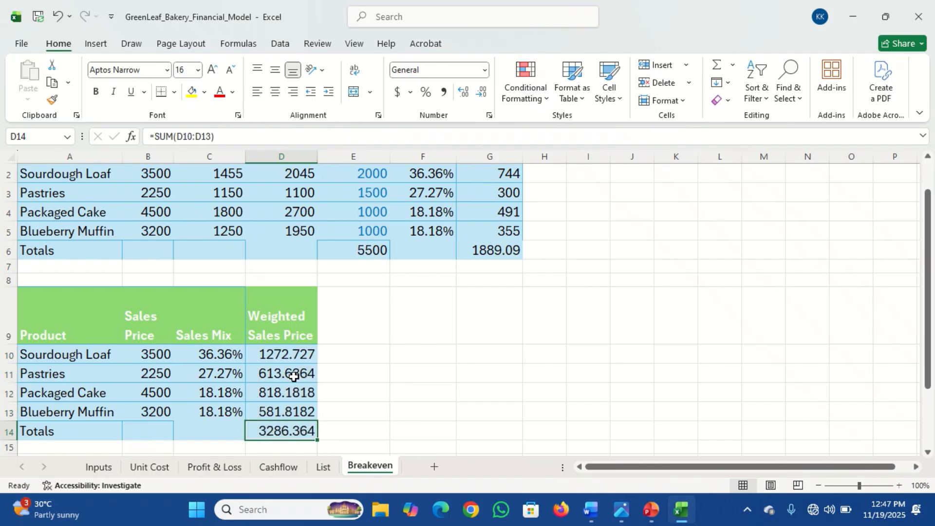
left_click_drag(284, 351, 280, 429)
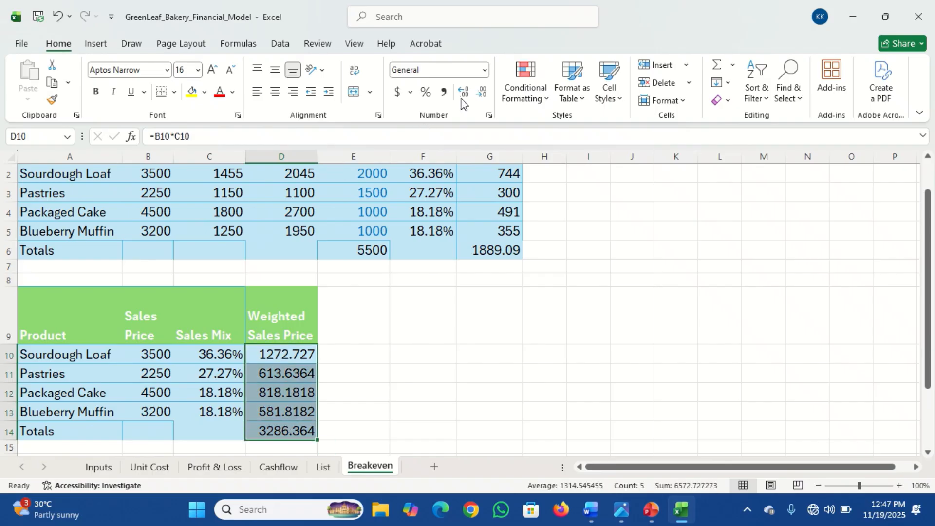
left_click(482, 92)
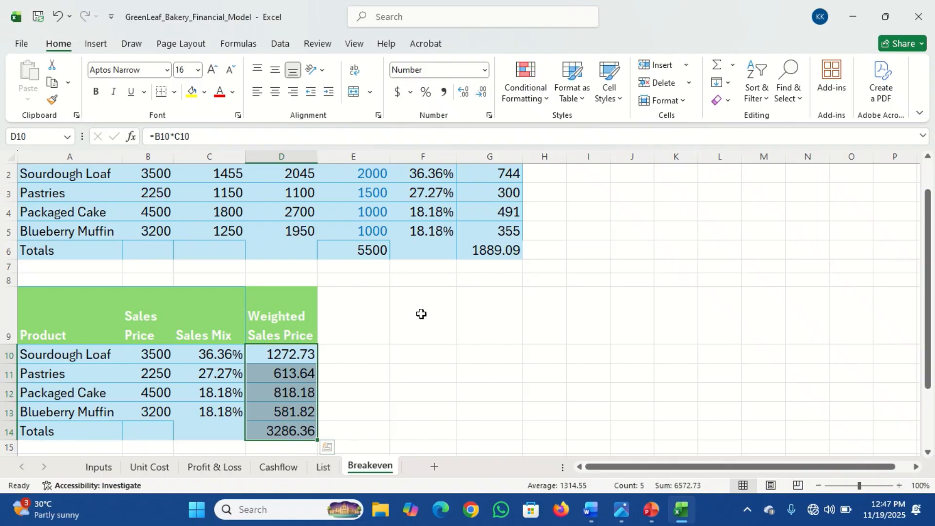
Step: Make the totals in D14 and G6 bold
left_click(280, 428)
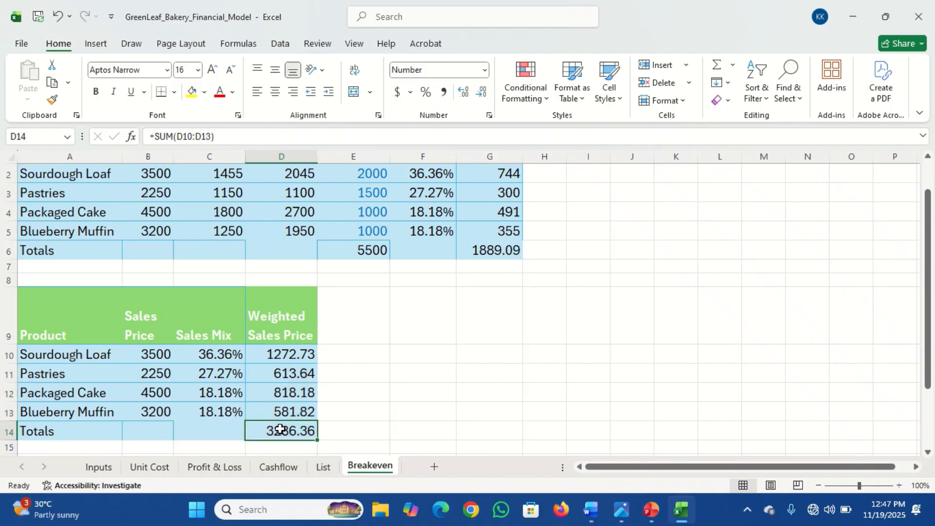
key("ctrl+b")
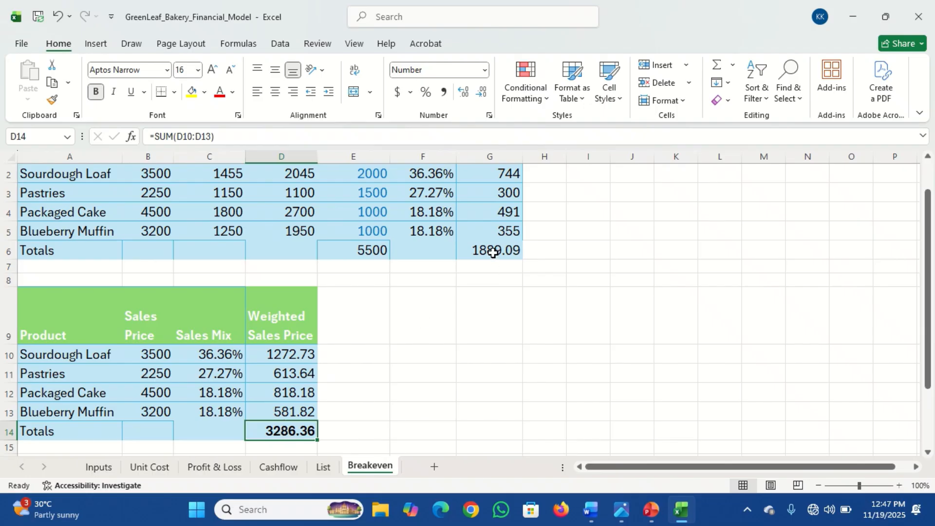
left_click(493, 249)
key("ctrl+b")
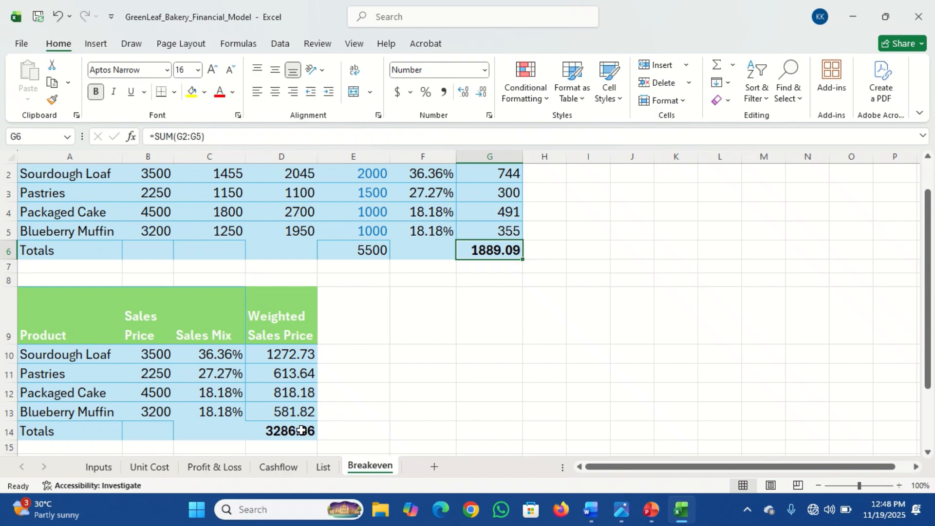
left_click(283, 435)
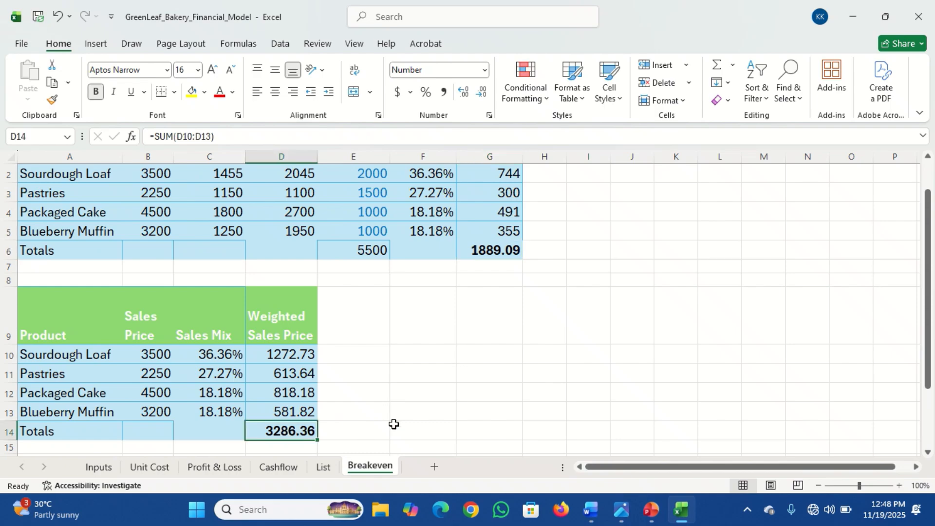
left_click(429, 325)
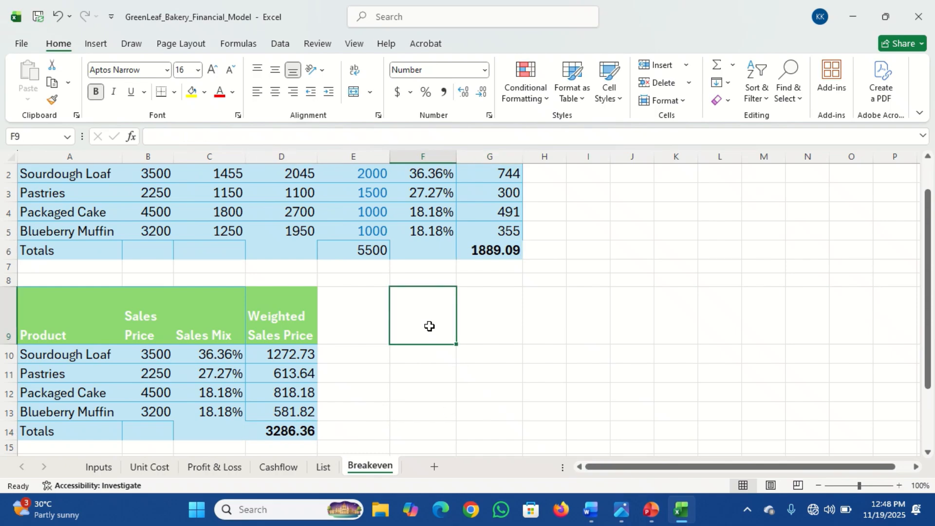
type("Revenue")
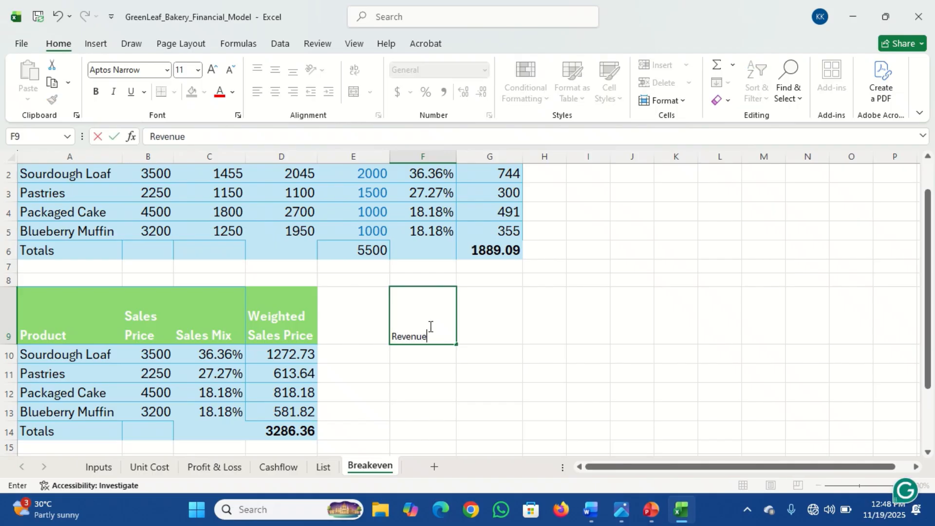
key("BackSpace")
key("BackSpace")
key("BackSpace")
key("BackSpace")
key("BackSpace")
key("BackSpace")
key("BackSpace")
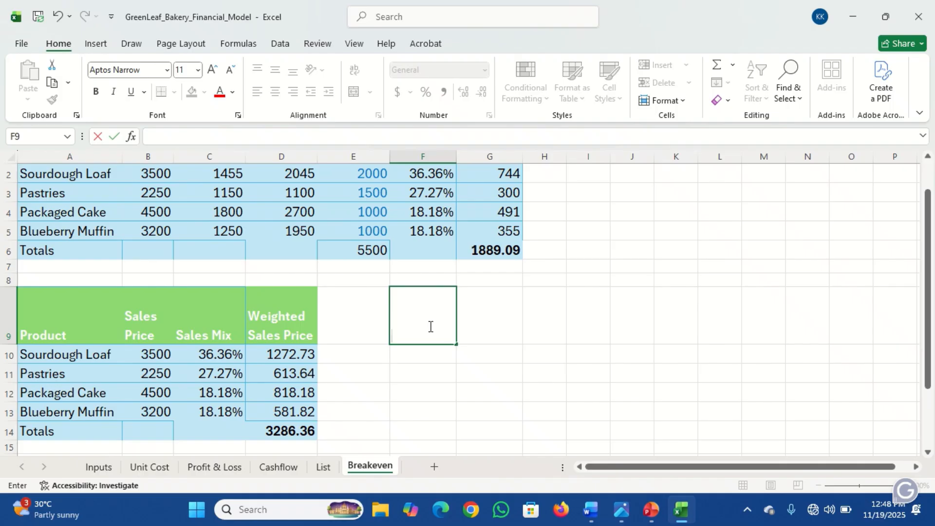
left_click(76, 171)
left_click(92, 222)
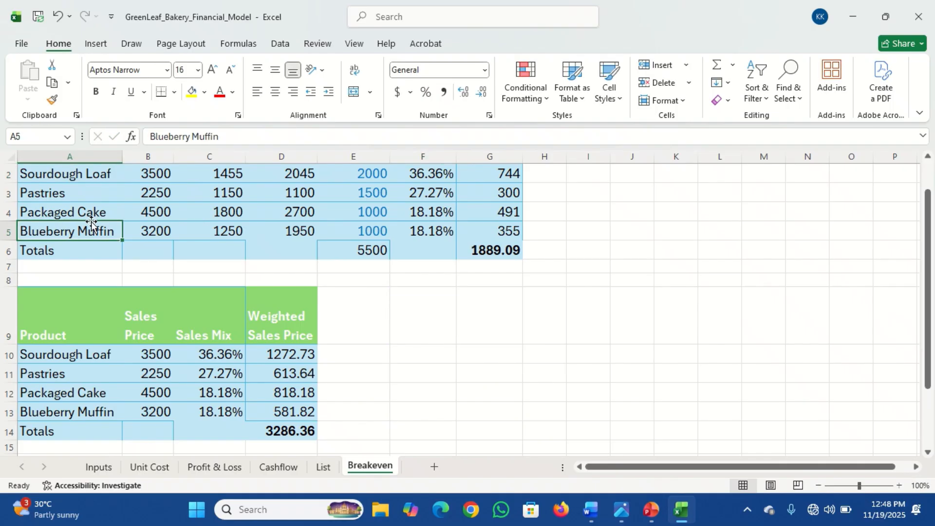